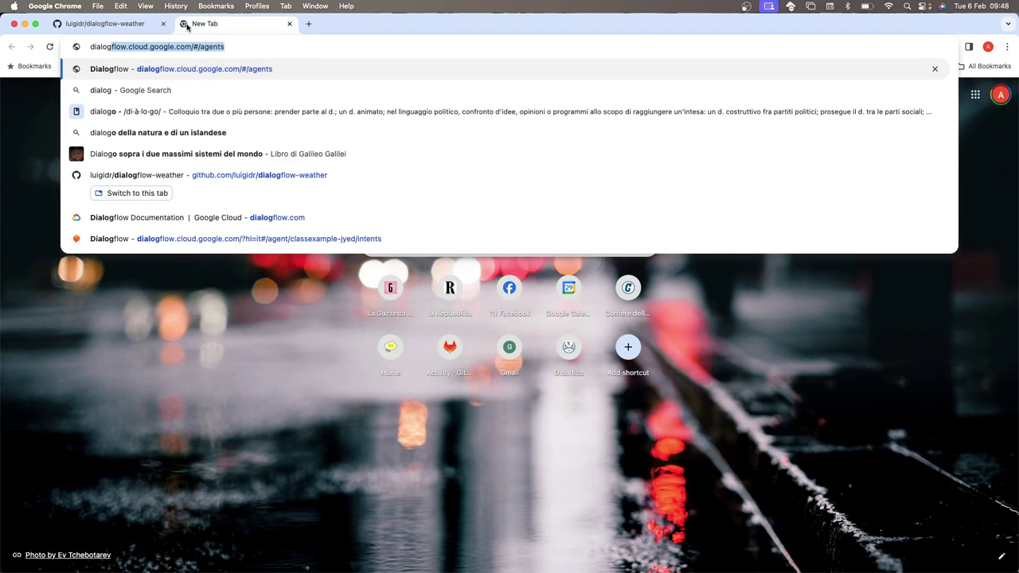
- Load Dialogflow and open the ClassExample agent's settings, scrolling through the General tab
{"action": "key", "text": "Return"}
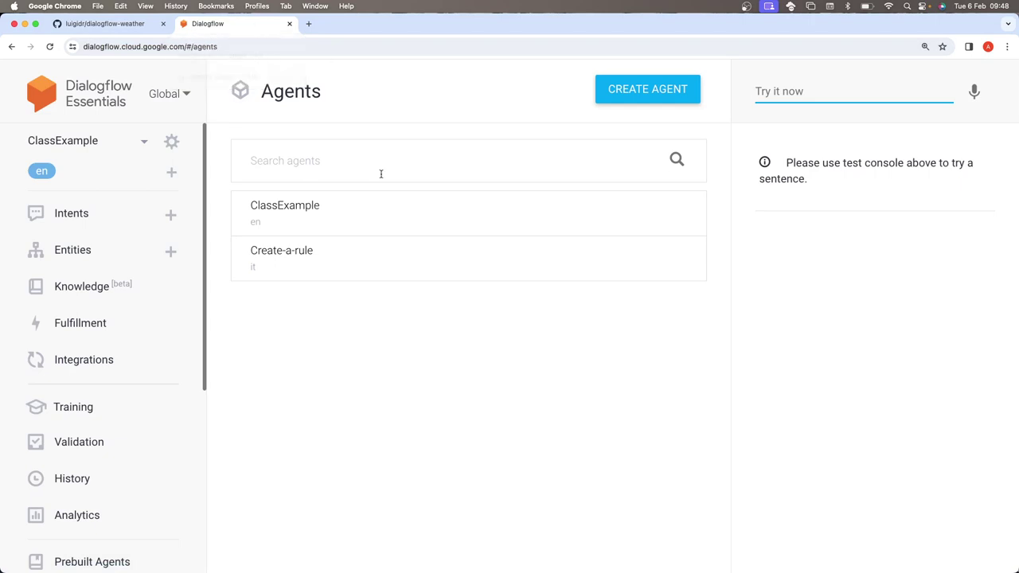
{"action": "left_click", "coordinate": [190, 143]}
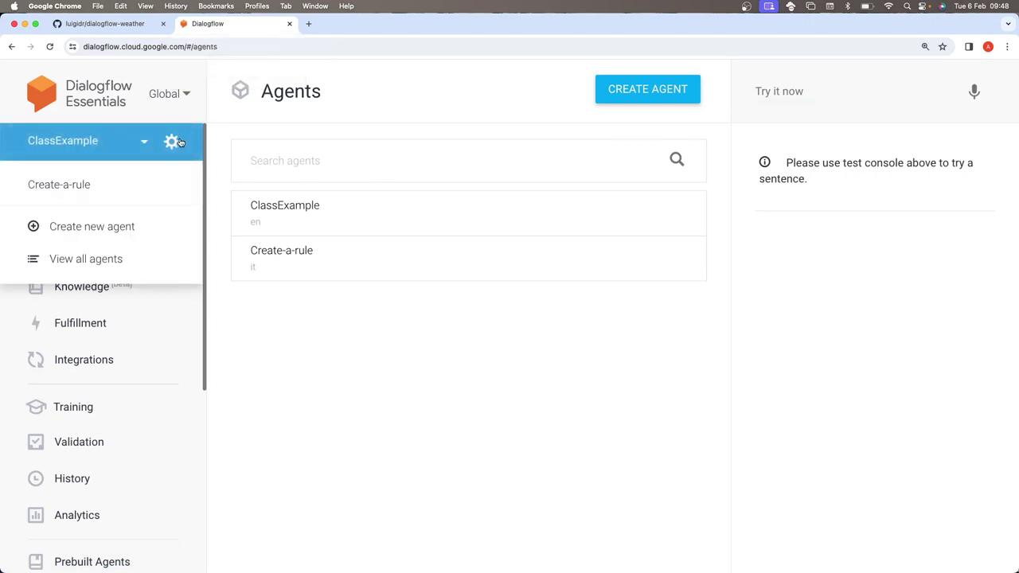
{"action": "left_click", "coordinate": [180, 143]}
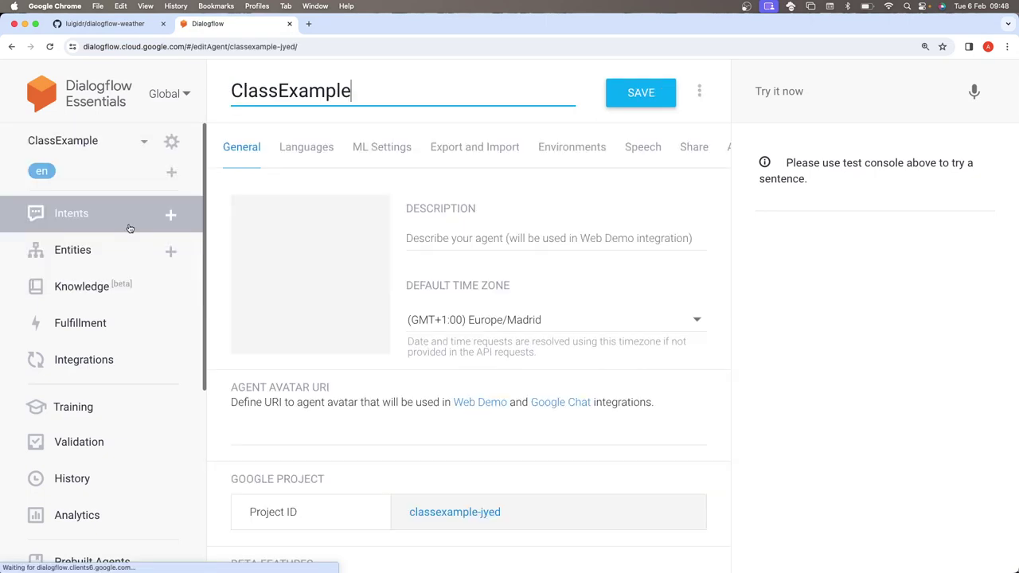
{"action": "left_click", "coordinate": [171, 141]}
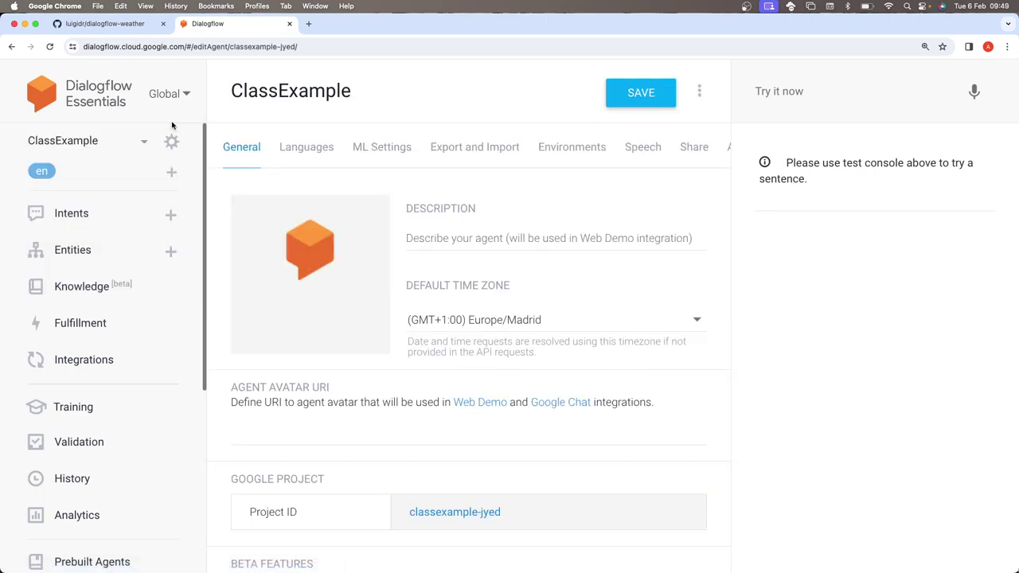
{"action": "scroll", "coordinate": [375, 187], "scroll_direction": "down", "scroll_amount": 3}
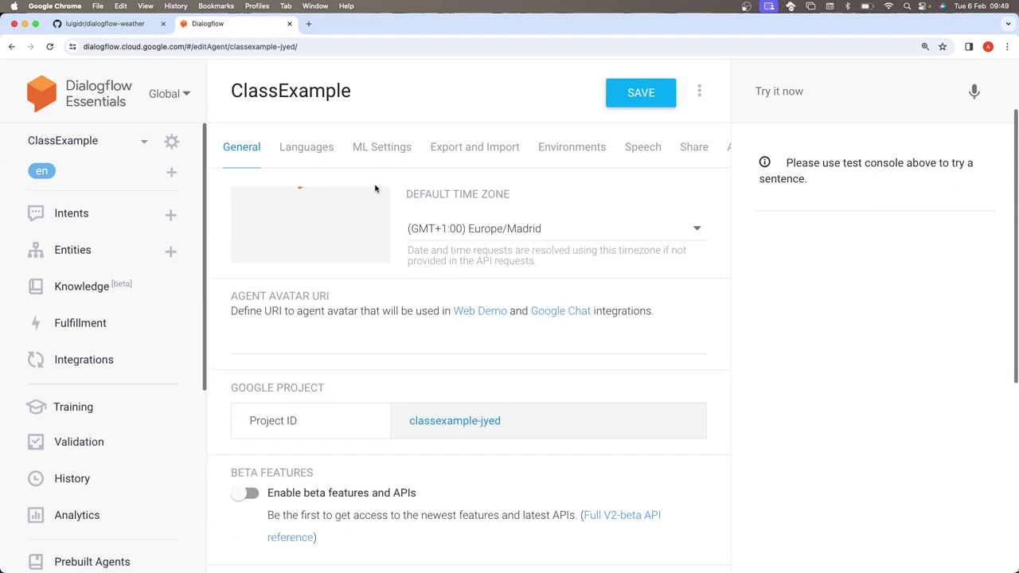
{"action": "scroll", "coordinate": [374, 188], "scroll_direction": "down", "scroll_amount": 5}
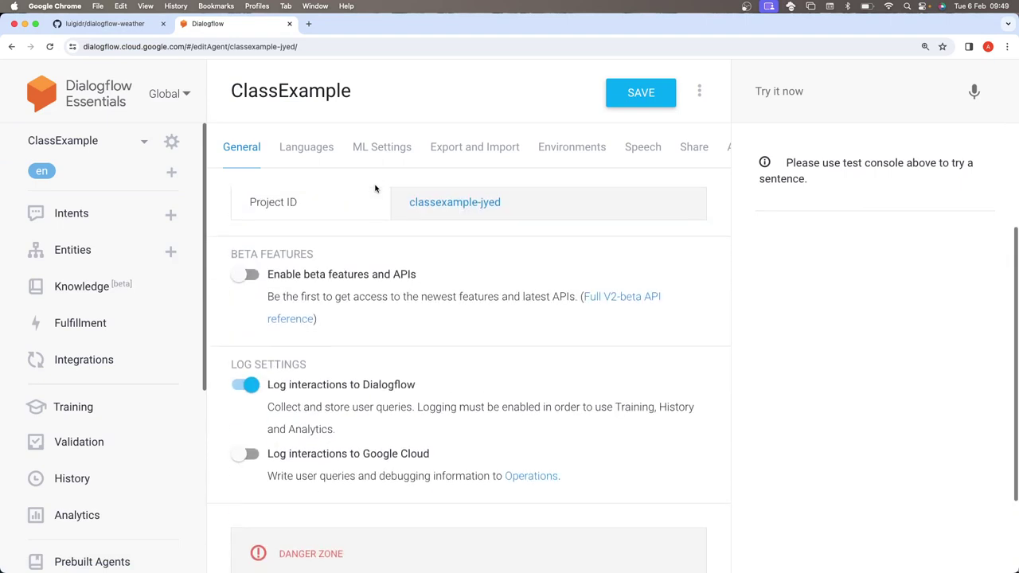
{"action": "scroll", "coordinate": [375, 187], "scroll_direction": "down", "scroll_amount": 3}
{"action": "scroll", "coordinate": [375, 186], "scroll_direction": "up", "scroll_amount": 10}
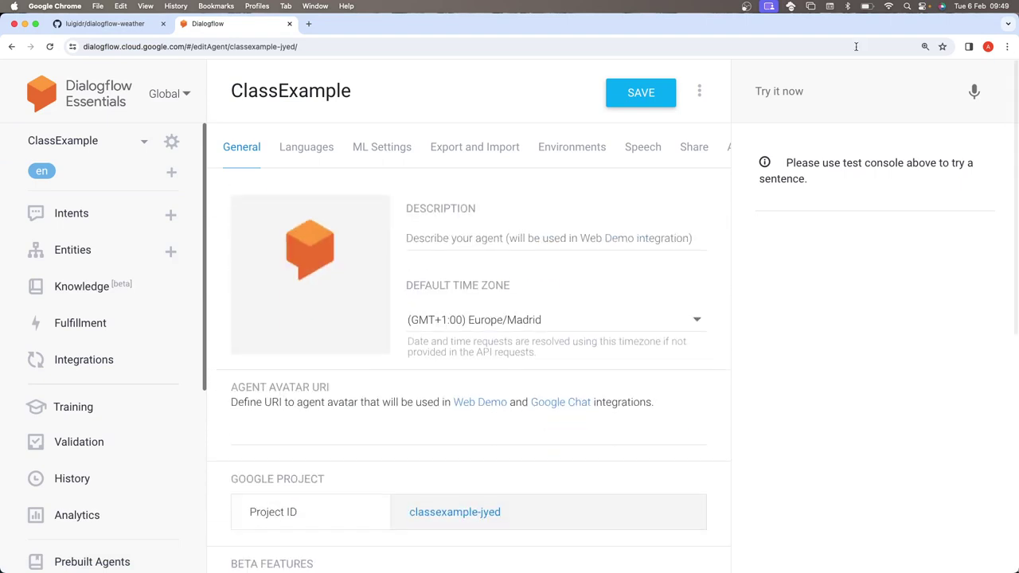
{"action": "left_click", "coordinate": [699, 91]}
{"action": "left_click", "coordinate": [633, 140]}
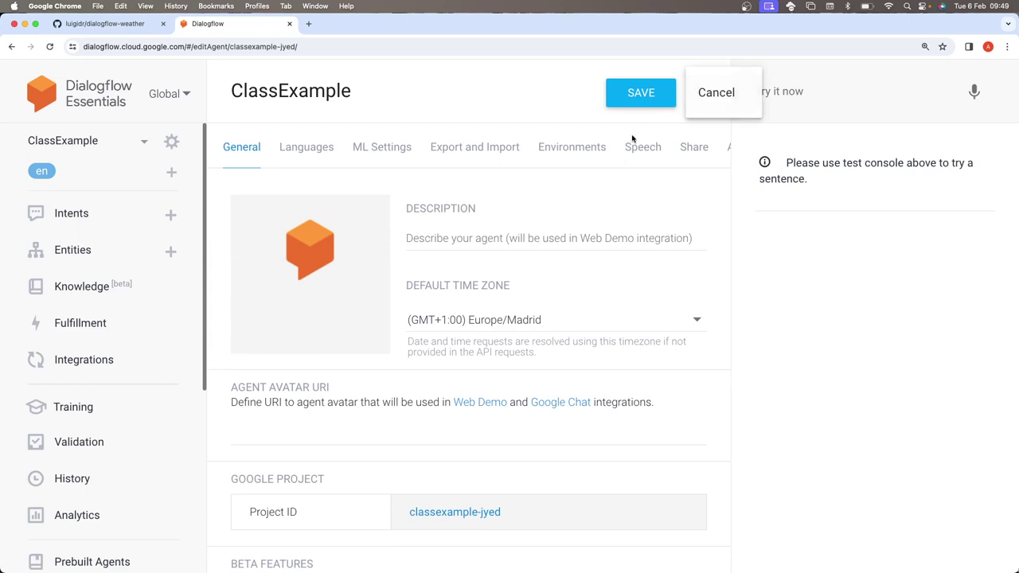
- Glance through the ClassExample agent's intents list
{"action": "left_click", "coordinate": [126, 97]}
{"action": "scroll", "coordinate": [122, 342], "scroll_direction": "down", "scroll_amount": 2}
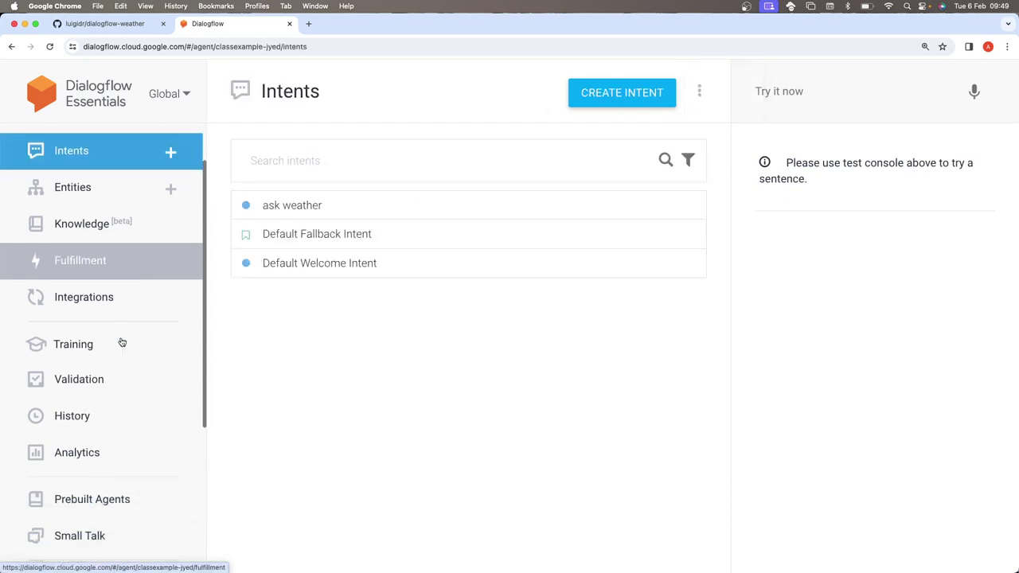
{"action": "scroll", "coordinate": [122, 342], "scroll_direction": "down", "scroll_amount": 5}
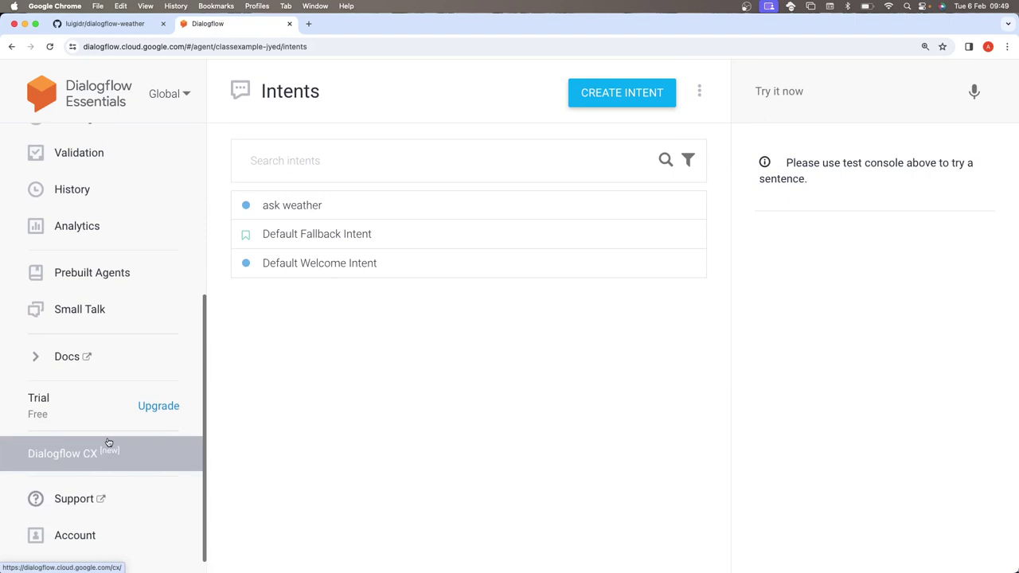
{"action": "scroll", "coordinate": [108, 443], "scroll_direction": "up", "scroll_amount": 9}
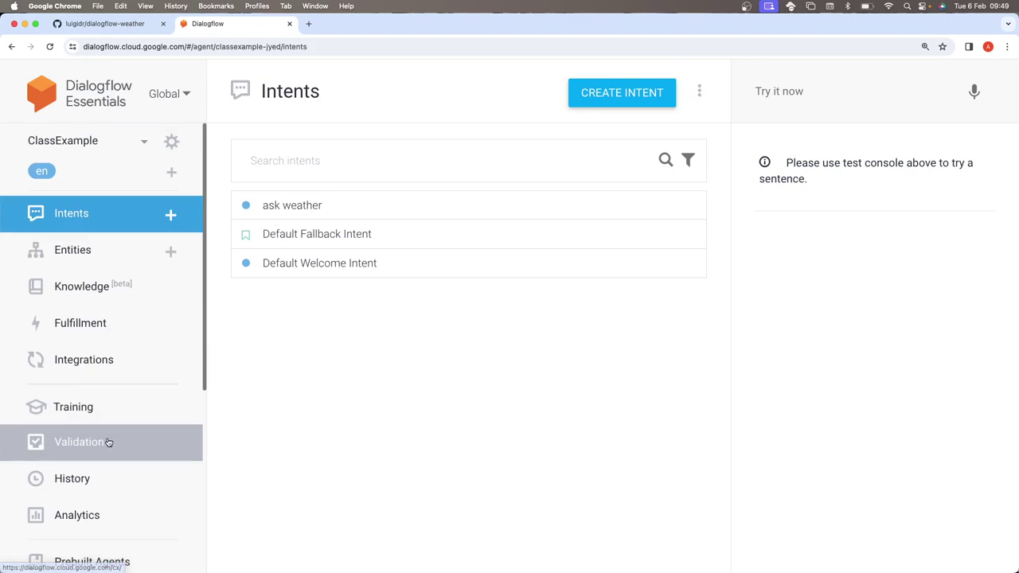
- Return to ClassExample's General settings, keeping the Global region and project ID classexample-jyed
{"action": "left_click", "coordinate": [144, 144]}
{"action": "left_click", "coordinate": [144, 143]}
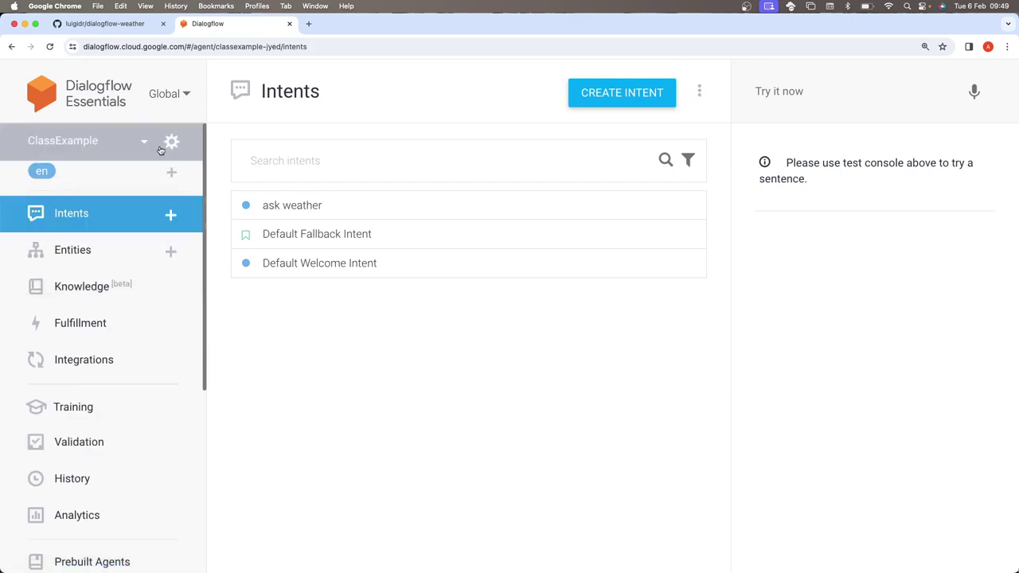
{"action": "left_click", "coordinate": [172, 142]}
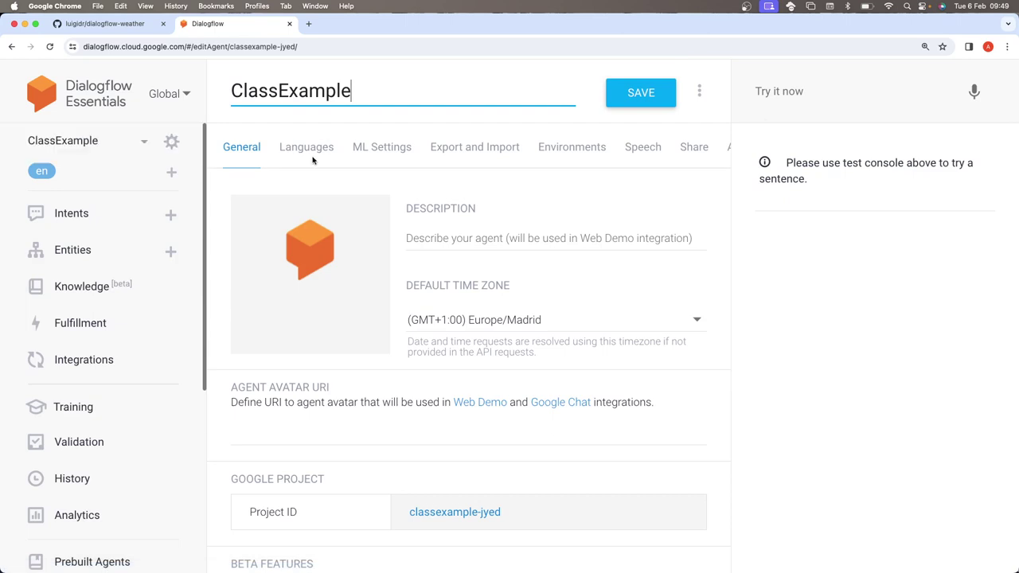
{"action": "scroll", "coordinate": [312, 160], "scroll_direction": "right", "scroll_amount": 2}
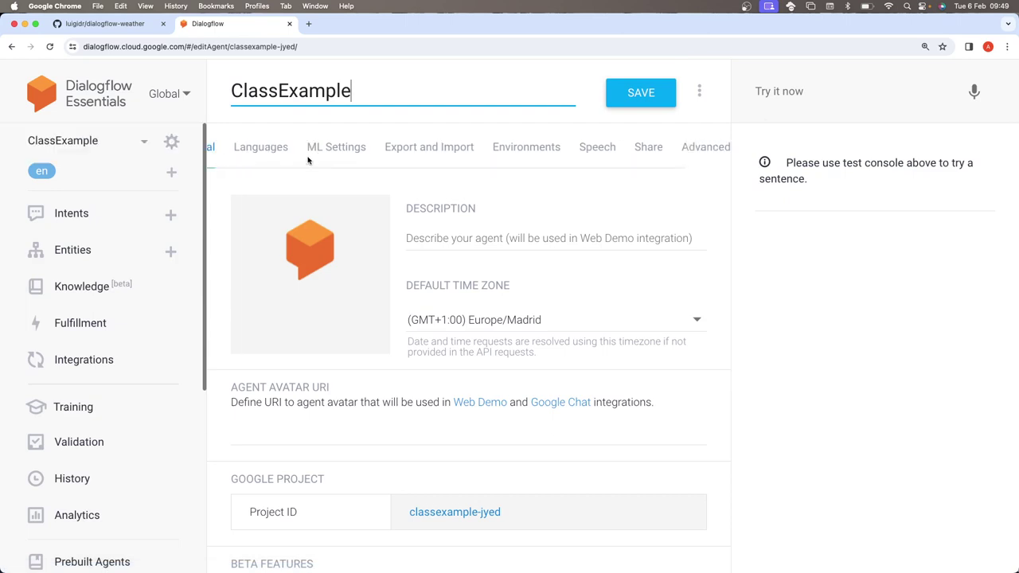
{"action": "scroll", "coordinate": [308, 158], "scroll_direction": "left", "scroll_amount": 2}
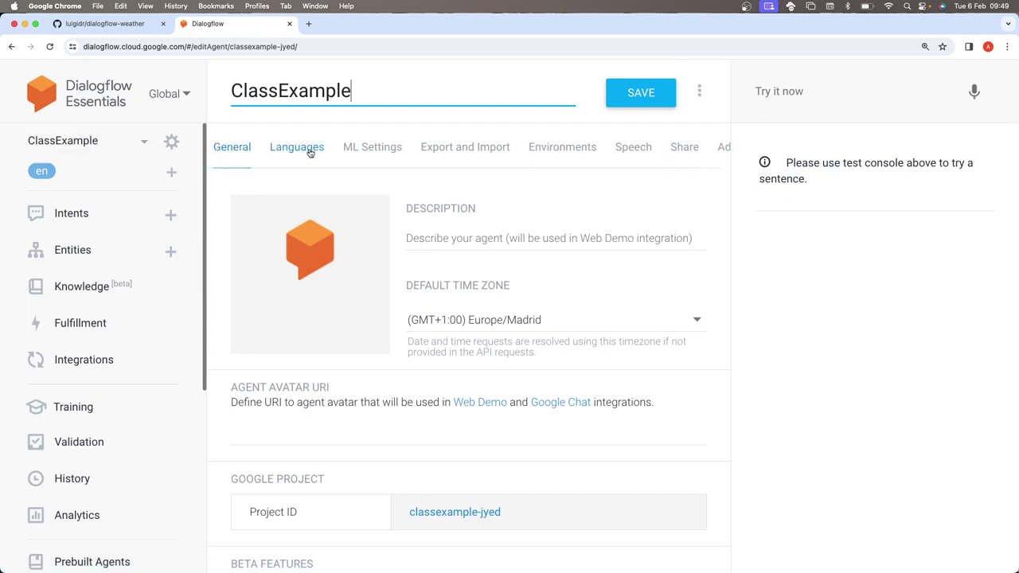
{"action": "left_click", "coordinate": [171, 141]}
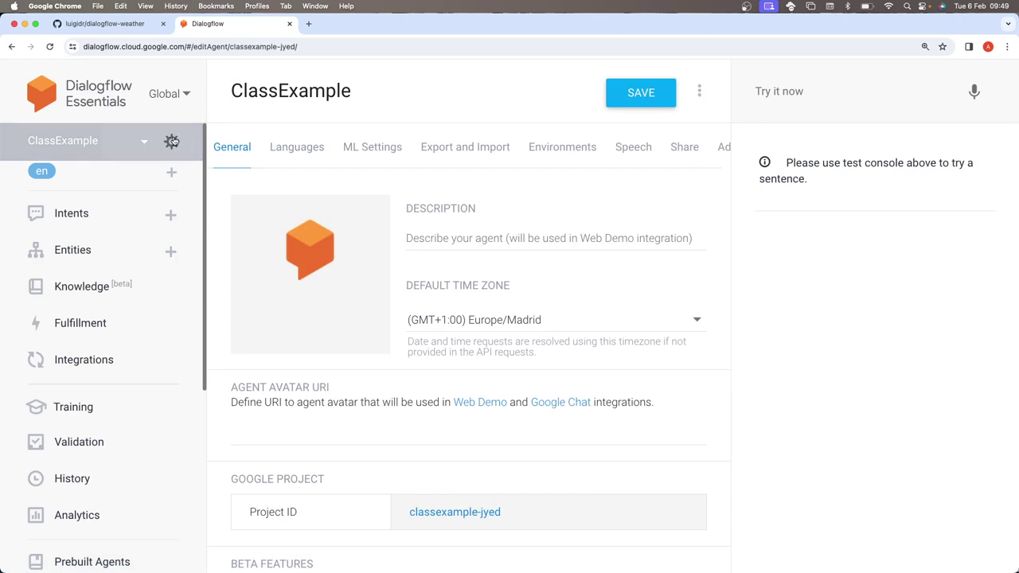
{"action": "left_click", "coordinate": [169, 94]}
{"action": "left_click", "coordinate": [174, 97]}
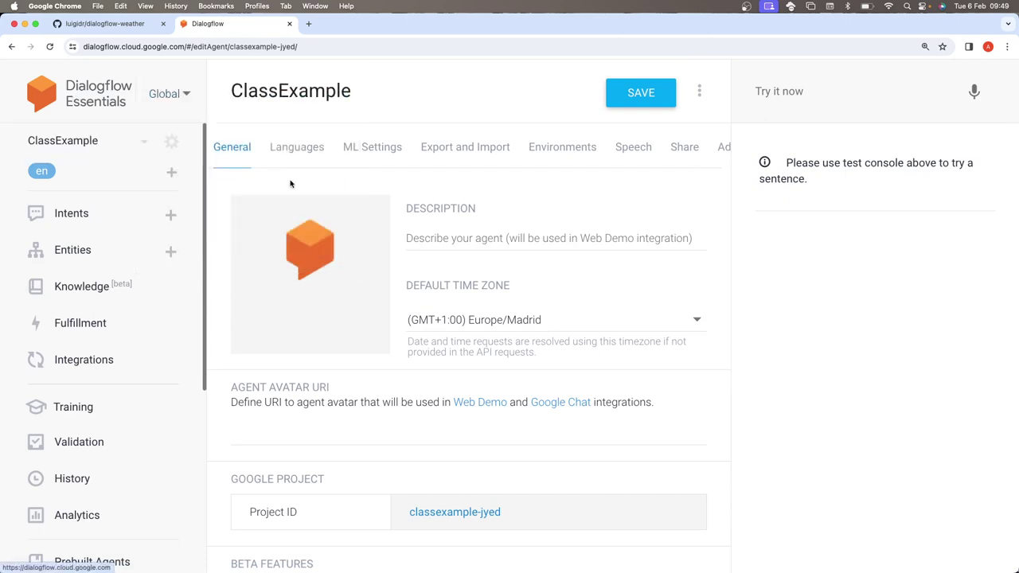
{"action": "scroll", "coordinate": [454, 197], "scroll_direction": "down", "scroll_amount": 10}
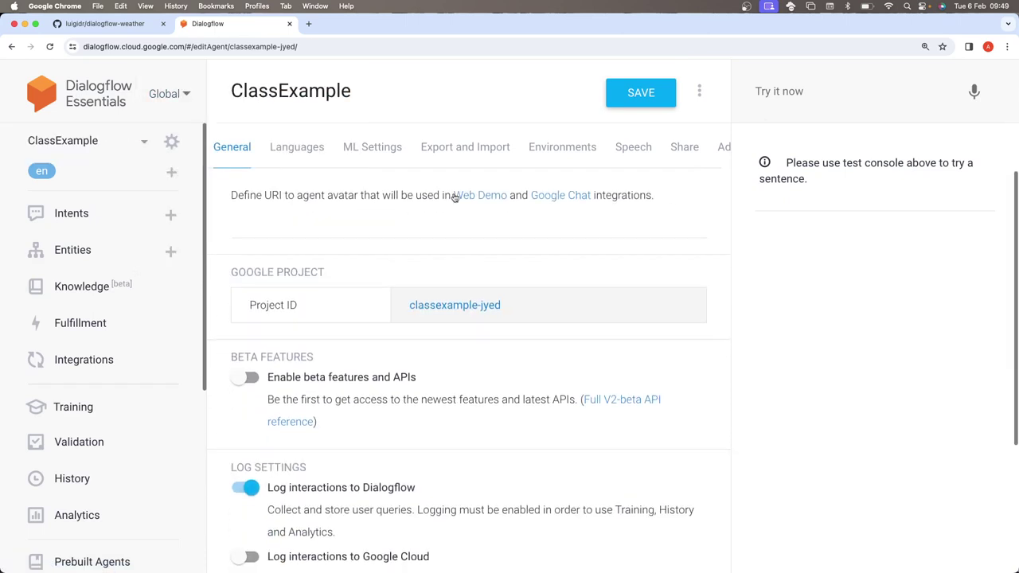
{"action": "scroll", "coordinate": [453, 197], "scroll_direction": "up", "scroll_amount": 10}
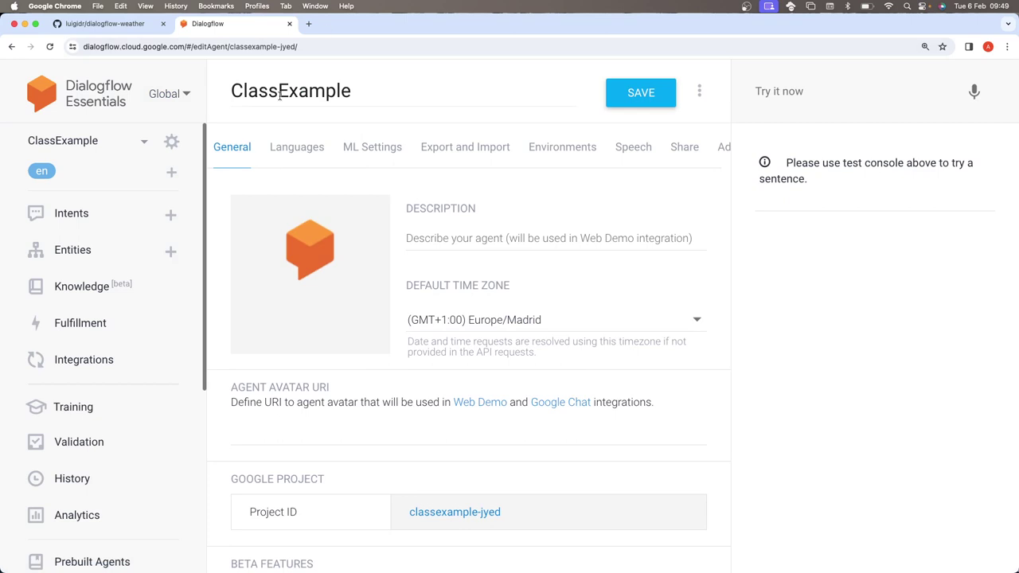
- Keep the Global region, switch to the Create-a-rule agent, then back to ClassExample's intents
{"action": "left_click", "coordinate": [187, 94]}
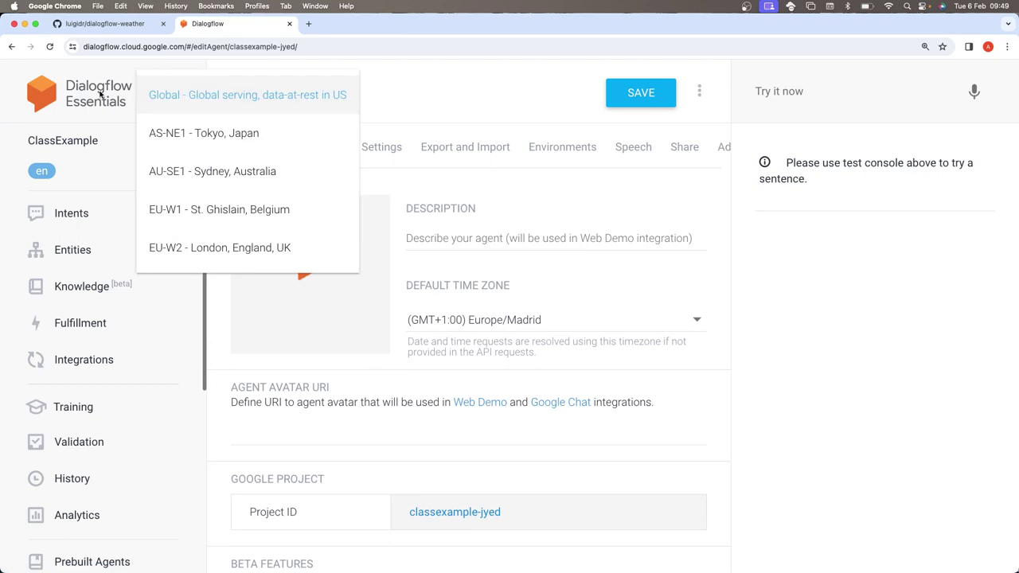
{"action": "left_click", "coordinate": [71, 140]}
{"action": "left_click", "coordinate": [72, 140]}
{"action": "left_click", "coordinate": [103, 176]}
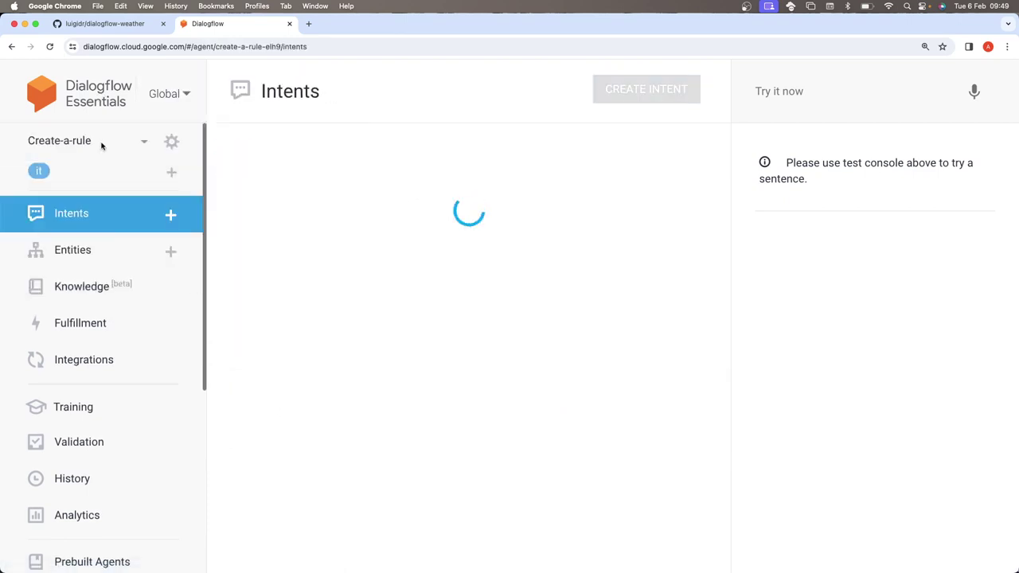
{"action": "left_click", "coordinate": [101, 145]}
{"action": "left_click", "coordinate": [93, 181]}
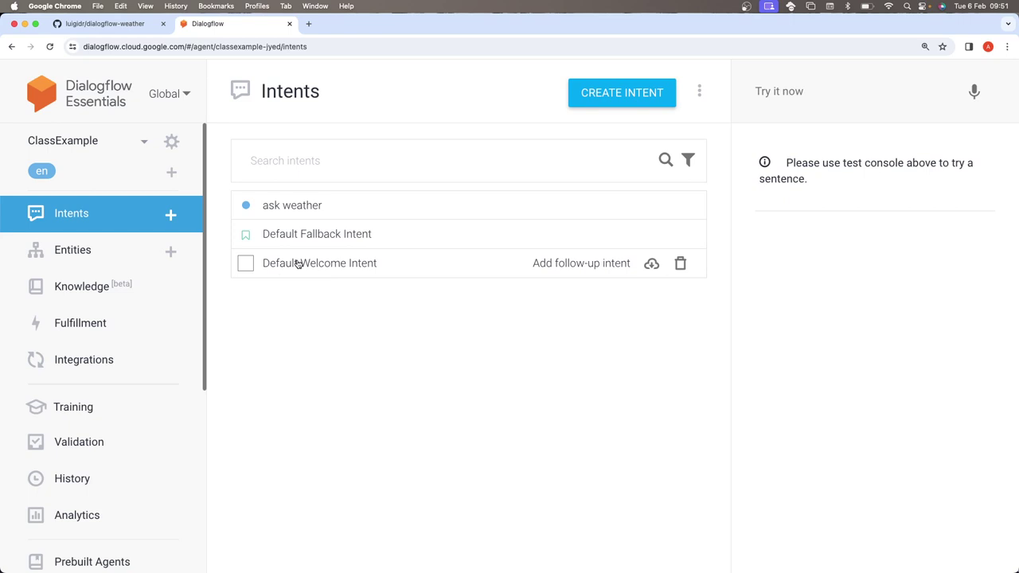
{"action": "left_click", "coordinate": [298, 263]}
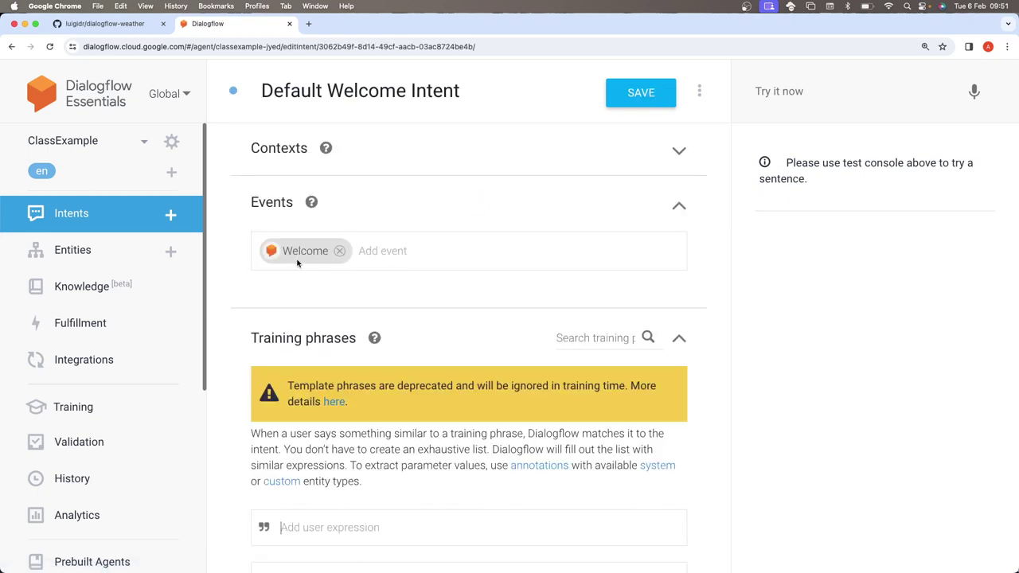
{"action": "scroll", "coordinate": [298, 264], "scroll_direction": "down", "scroll_amount": 5}
{"action": "scroll", "coordinate": [297, 264], "scroll_direction": "up", "scroll_amount": 2}
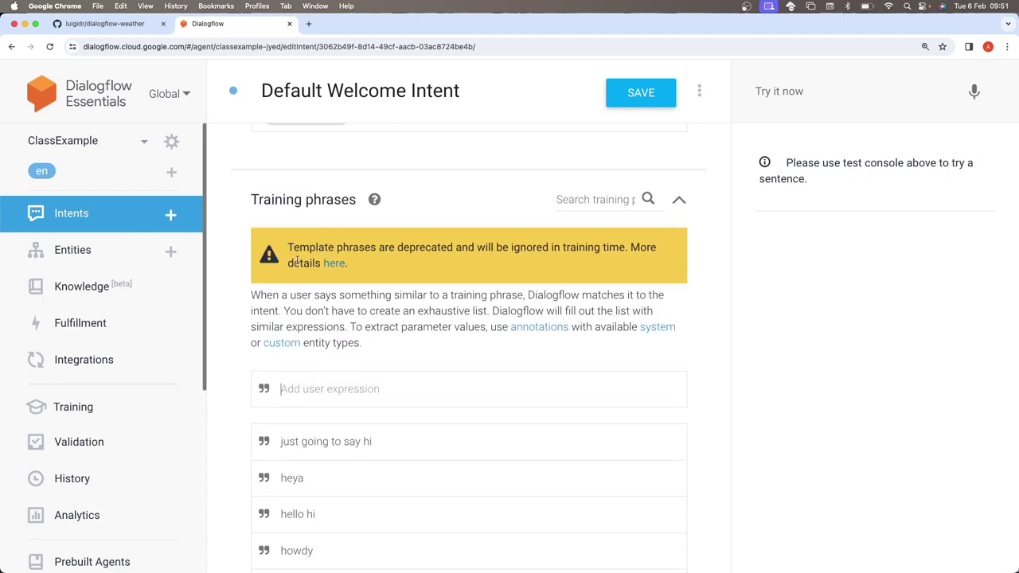
{"action": "scroll", "coordinate": [297, 260], "scroll_direction": "down", "scroll_amount": 5}
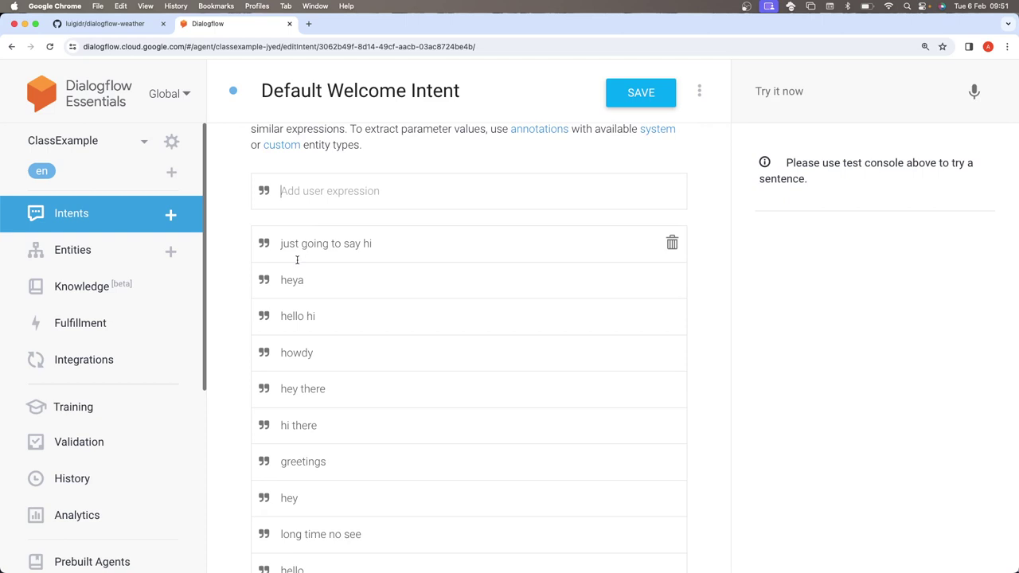
{"action": "scroll", "coordinate": [297, 260], "scroll_direction": "down", "scroll_amount": 1}
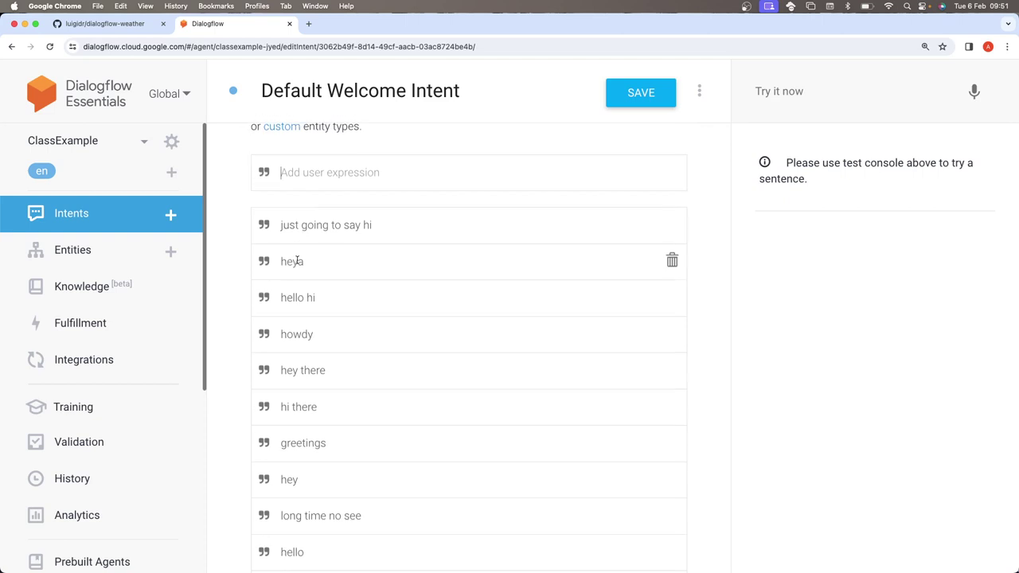
{"action": "scroll", "coordinate": [297, 260], "scroll_direction": "down", "scroll_amount": 1}
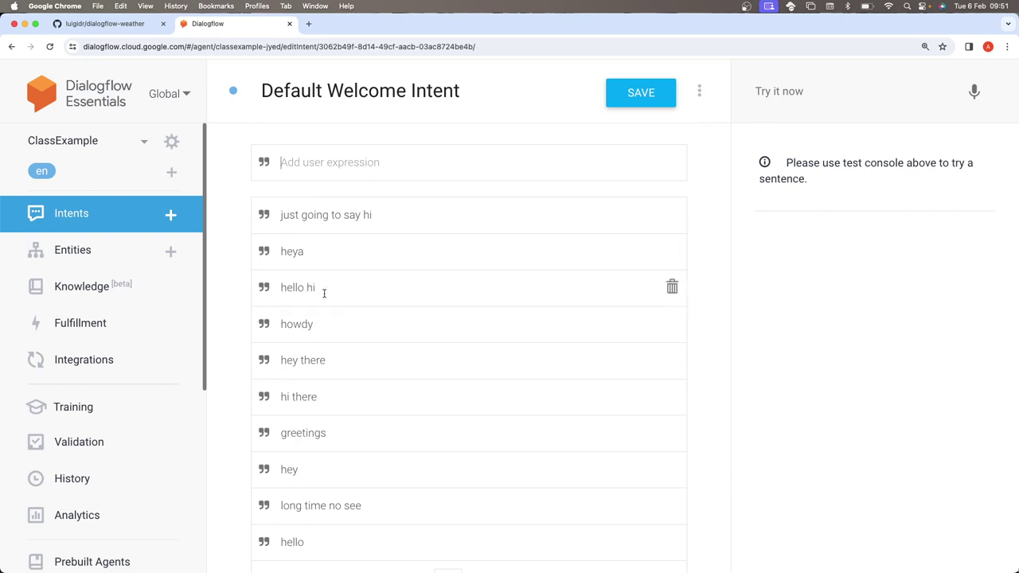
{"action": "scroll", "coordinate": [332, 428], "scroll_direction": "down", "scroll_amount": 1}
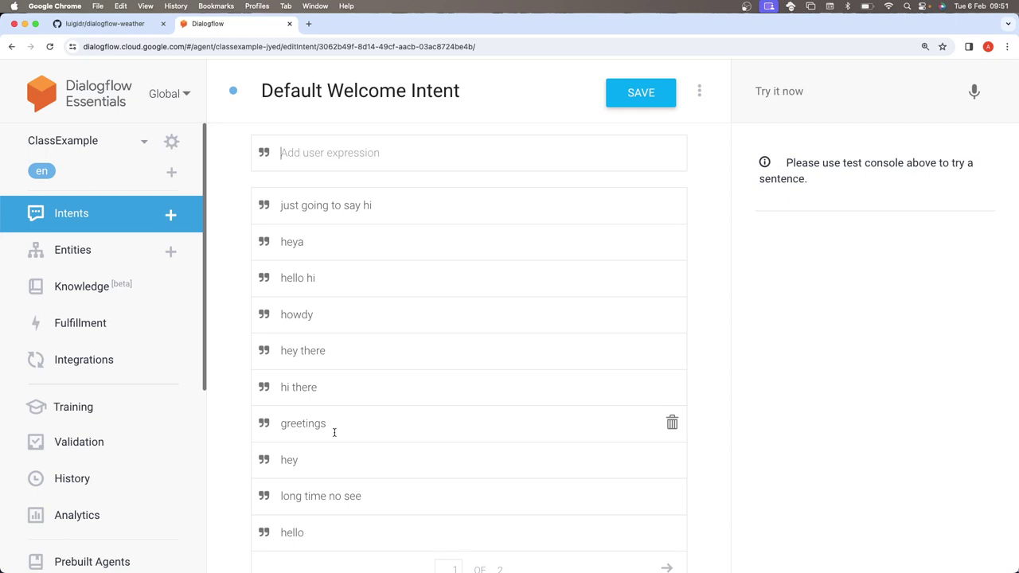
{"action": "scroll", "coordinate": [334, 432], "scroll_direction": "down", "scroll_amount": 1}
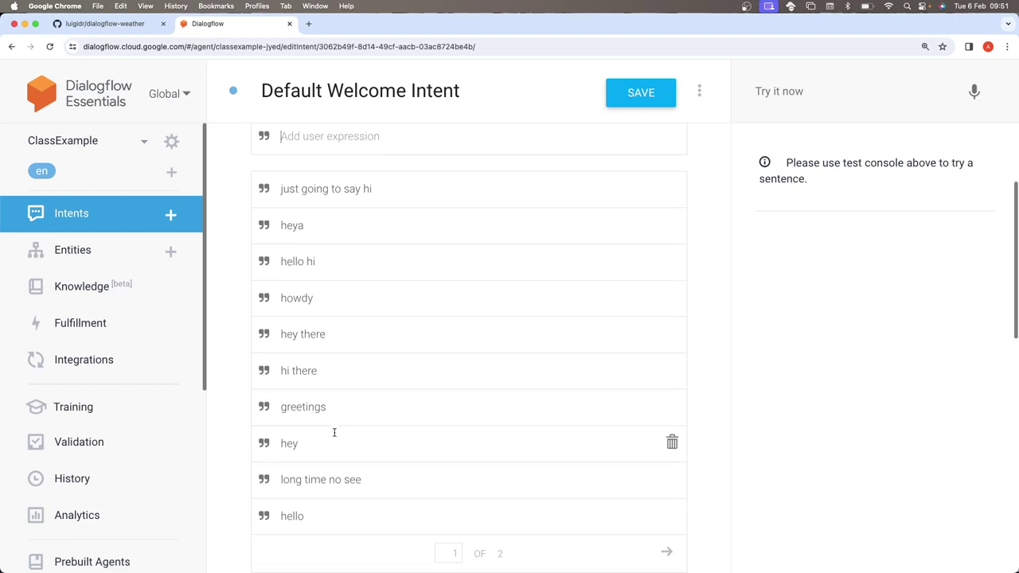
{"action": "scroll", "coordinate": [335, 432], "scroll_direction": "down", "scroll_amount": 5}
{"action": "scroll", "coordinate": [364, 368], "scroll_direction": "up", "scroll_amount": 3}
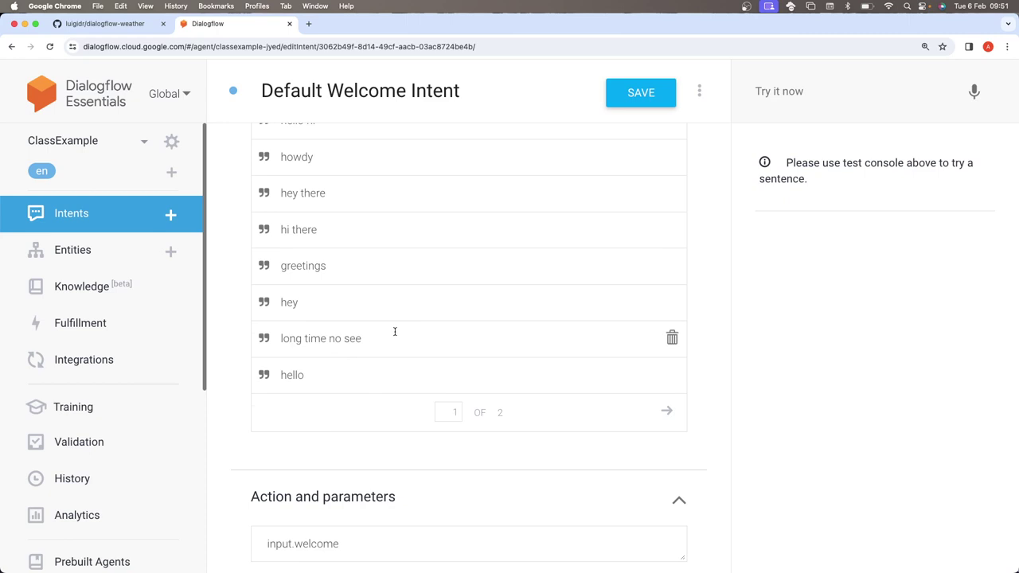
{"action": "scroll", "coordinate": [393, 332], "scroll_direction": "up", "scroll_amount": 1}
{"action": "scroll", "coordinate": [394, 334], "scroll_direction": "down", "scroll_amount": 5}
{"action": "scroll", "coordinate": [394, 335], "scroll_direction": "down", "scroll_amount": 5}
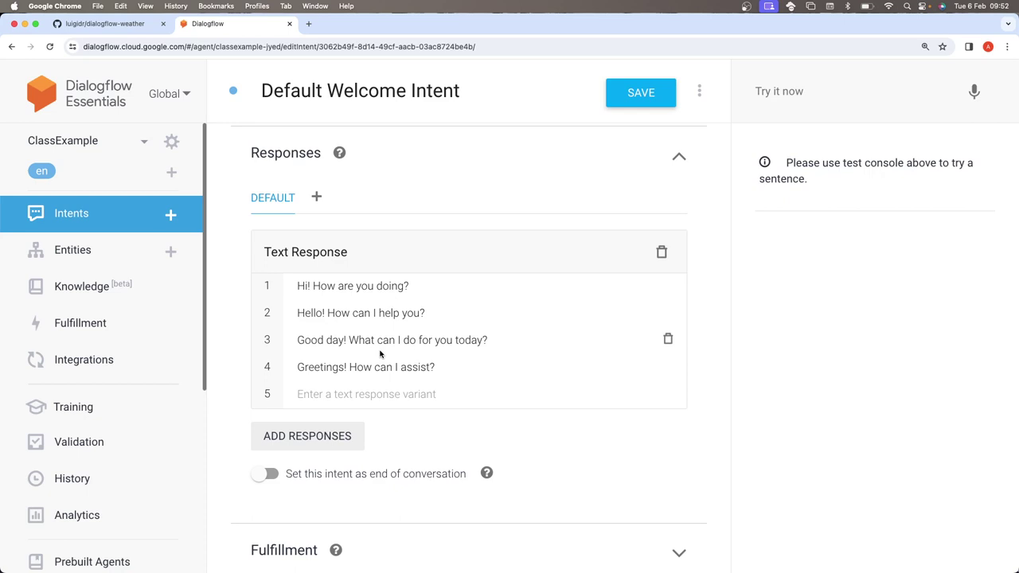
{"action": "scroll", "coordinate": [380, 353], "scroll_direction": "up", "scroll_amount": 3}
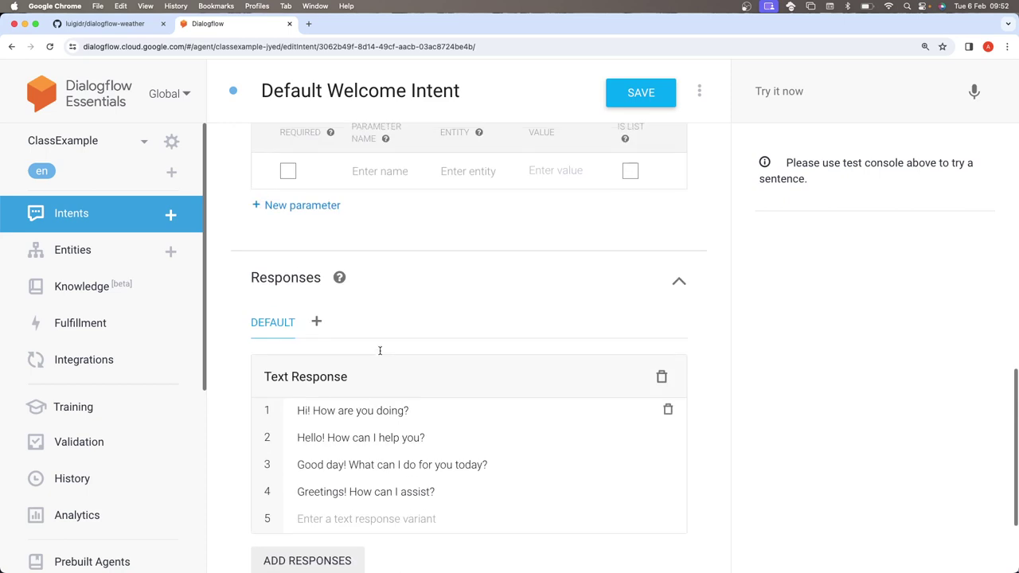
{"action": "scroll", "coordinate": [379, 350], "scroll_direction": "up", "scroll_amount": 4}
{"action": "left_click", "coordinate": [11, 46]}
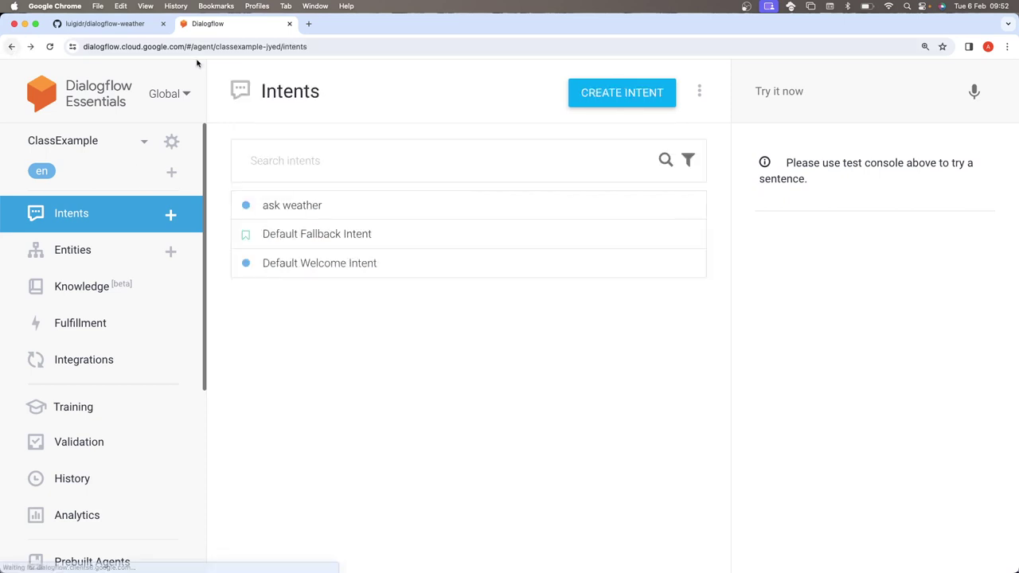
{"action": "left_click", "coordinate": [359, 239]}
{"action": "scroll", "coordinate": [405, 291], "scroll_direction": "down", "scroll_amount": 4}
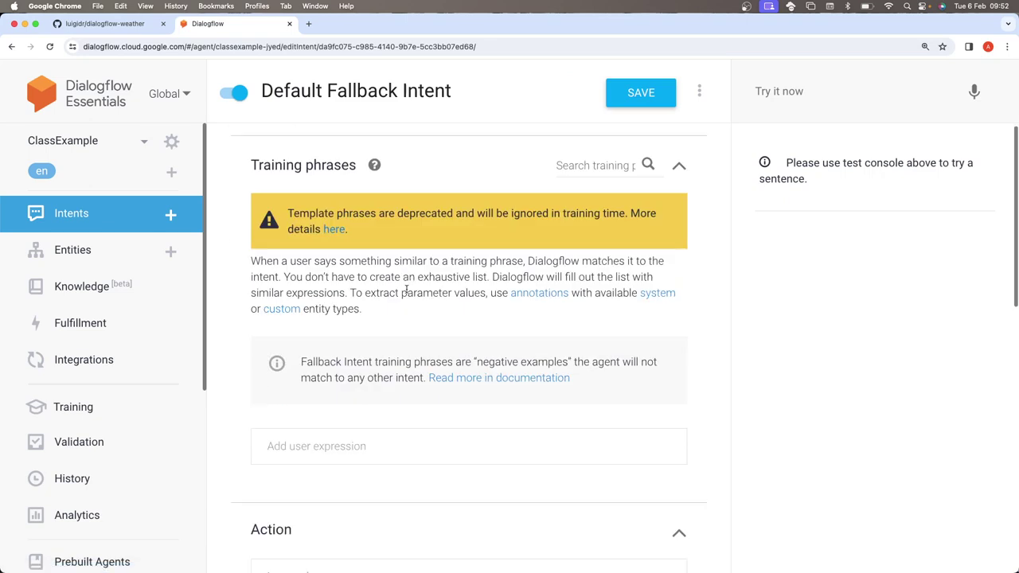
{"action": "scroll", "coordinate": [406, 291], "scroll_direction": "down", "scroll_amount": 10}
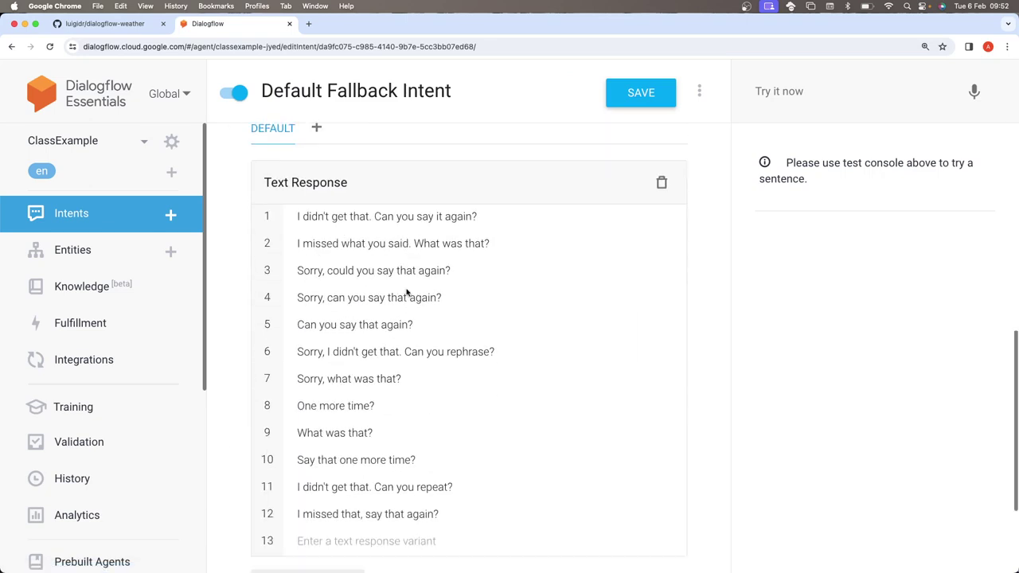
{"action": "scroll", "coordinate": [406, 292], "scroll_direction": "down", "scroll_amount": 1}
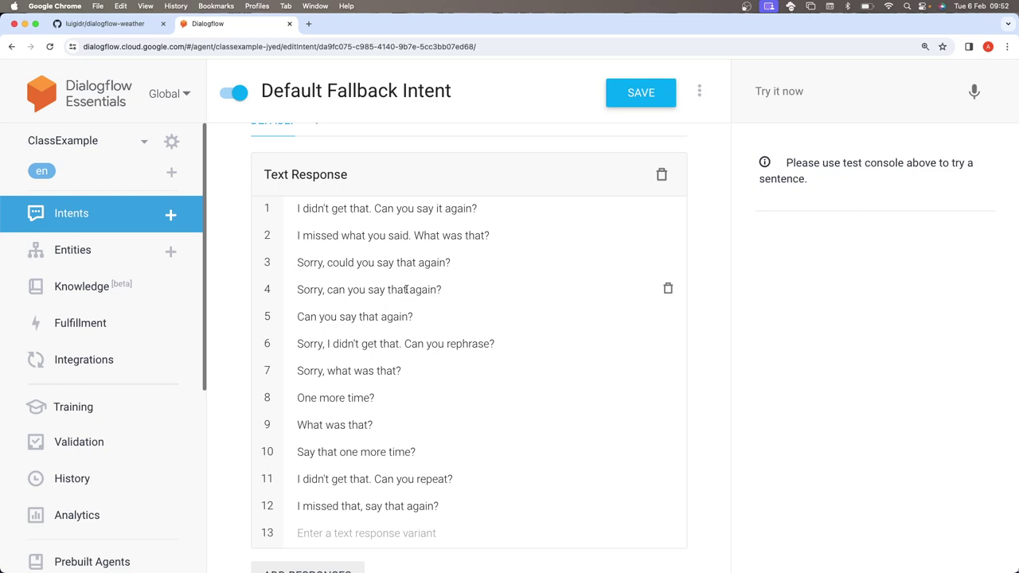
{"action": "scroll", "coordinate": [406, 289], "scroll_direction": "up", "scroll_amount": 10}
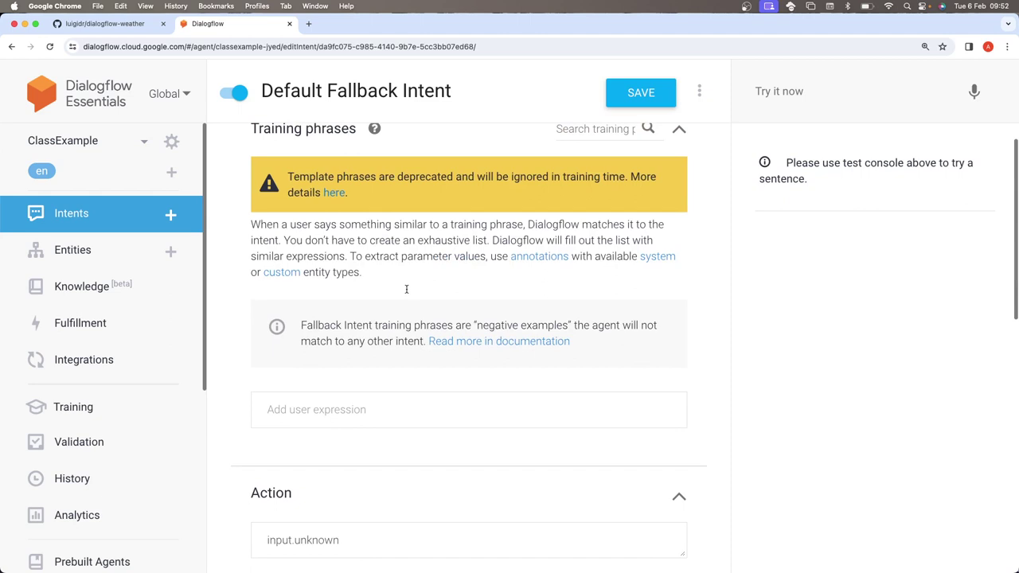
{"action": "scroll", "coordinate": [406, 289], "scroll_direction": "down", "scroll_amount": 10}
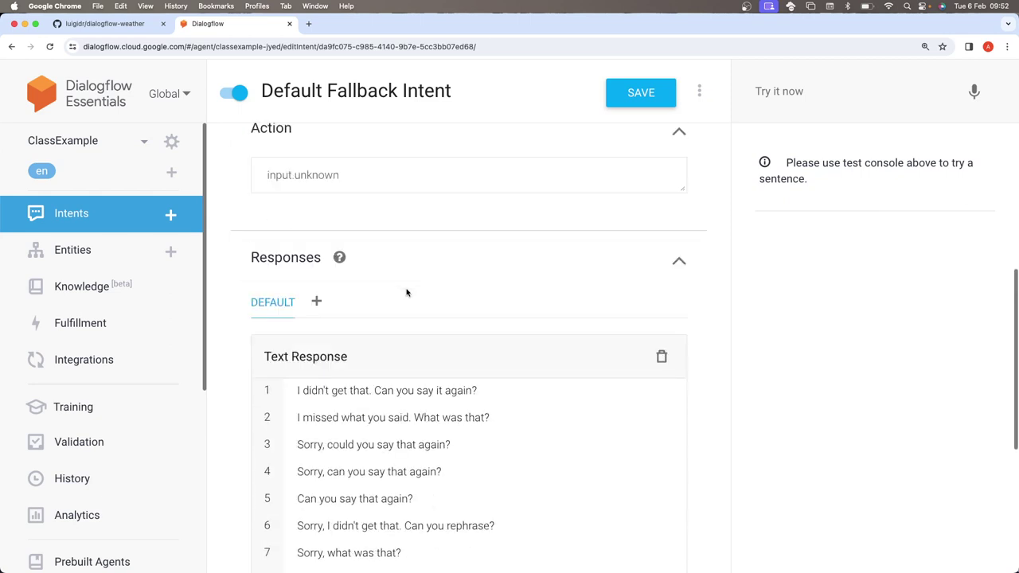
{"action": "scroll", "coordinate": [406, 291], "scroll_direction": "down", "scroll_amount": 3}
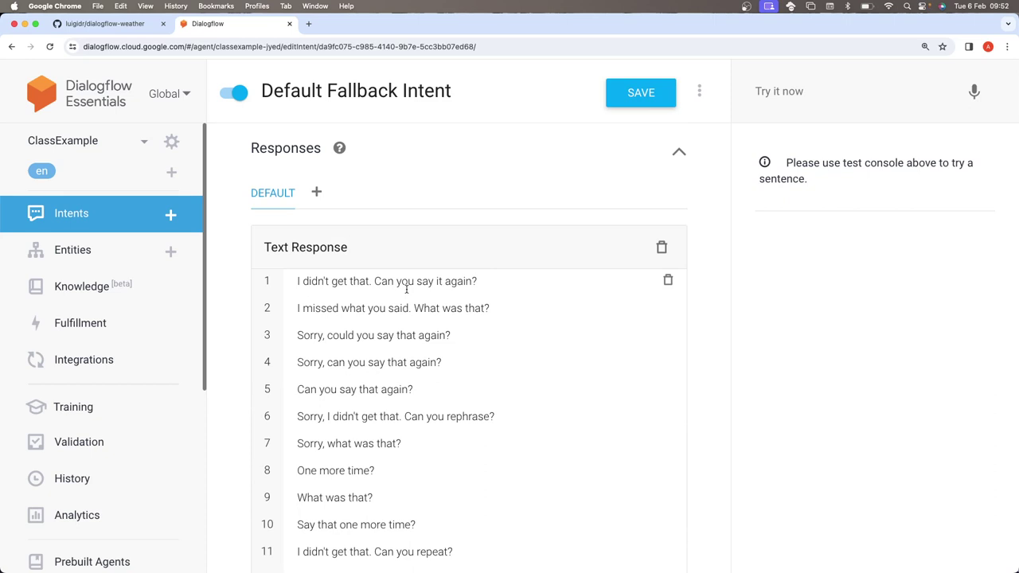
{"action": "scroll", "coordinate": [406, 289], "scroll_direction": "down", "scroll_amount": 1}
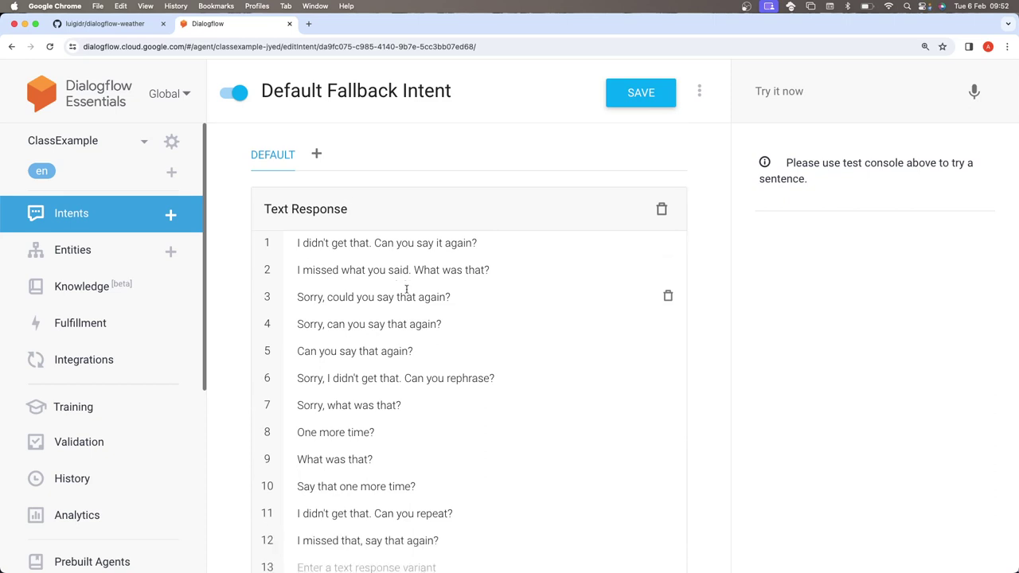
{"action": "scroll", "coordinate": [406, 289], "scroll_direction": "down", "scroll_amount": 1}
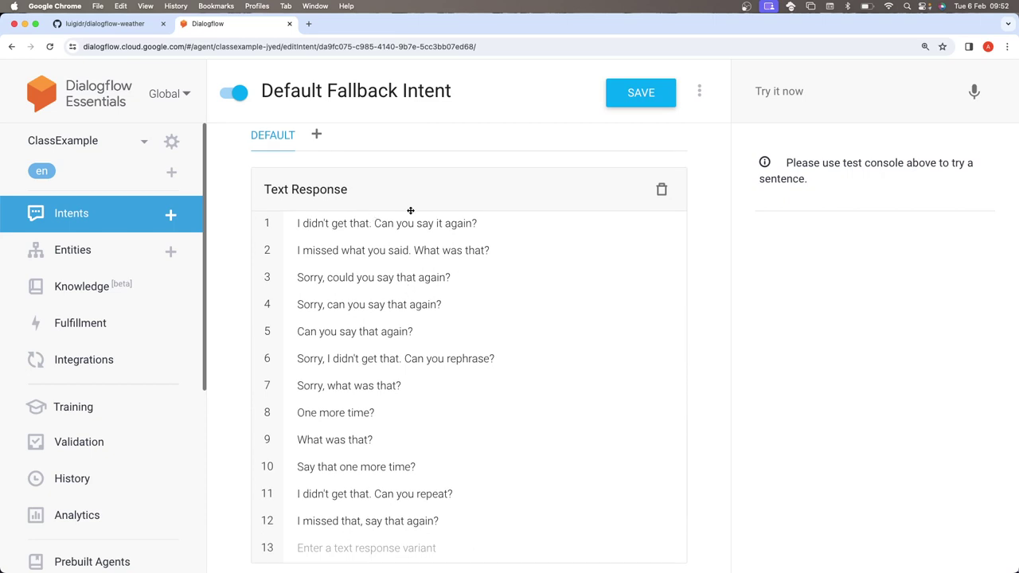
{"action": "scroll", "coordinate": [410, 210], "scroll_direction": "up", "scroll_amount": 1}
{"action": "left_click", "coordinate": [11, 46]}
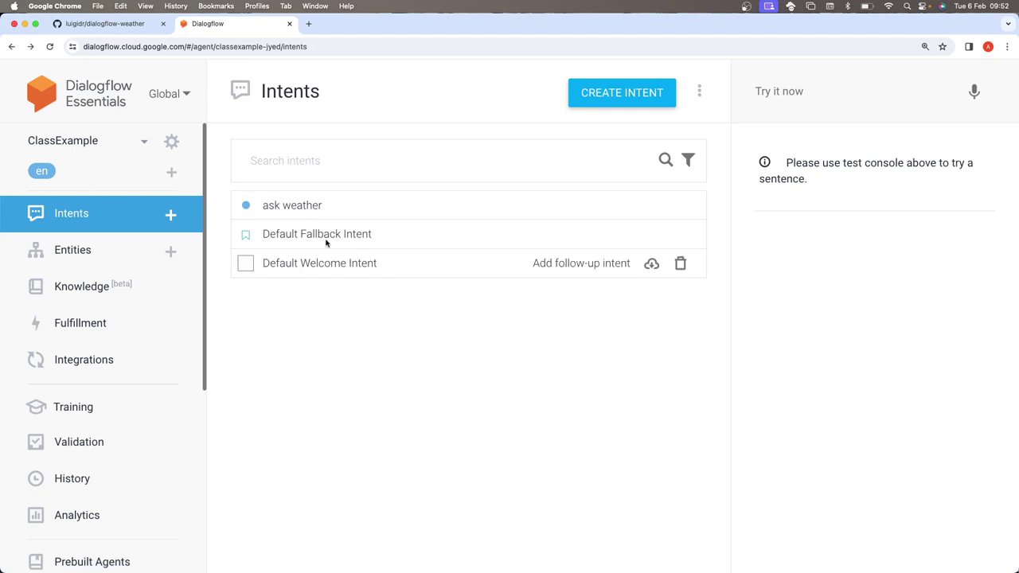
- Open the ask weather intent and review its six training phrases, action parameters and responses
{"action": "left_click", "coordinate": [296, 210]}
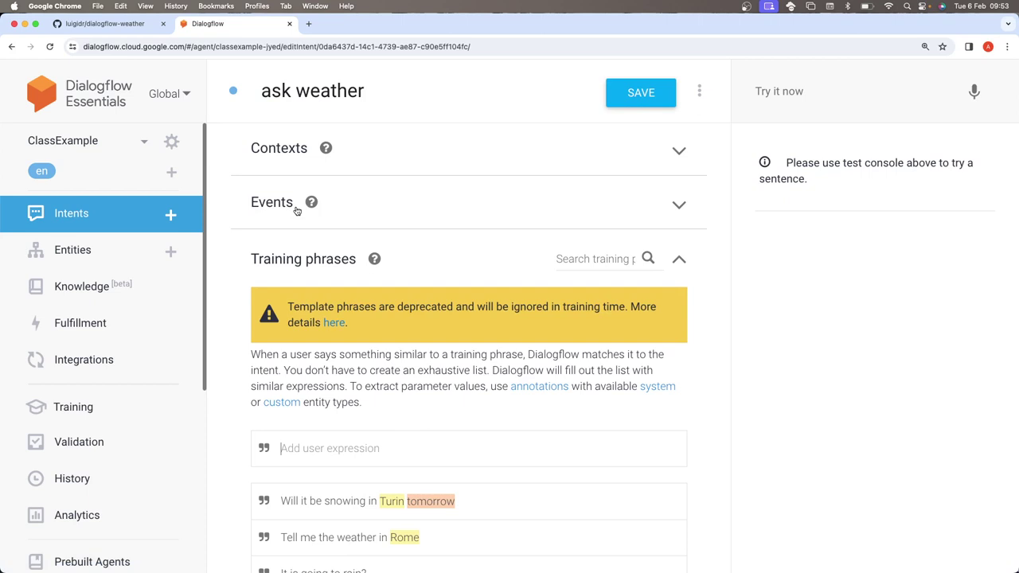
{"action": "scroll", "coordinate": [296, 211], "scroll_direction": "down", "scroll_amount": 3}
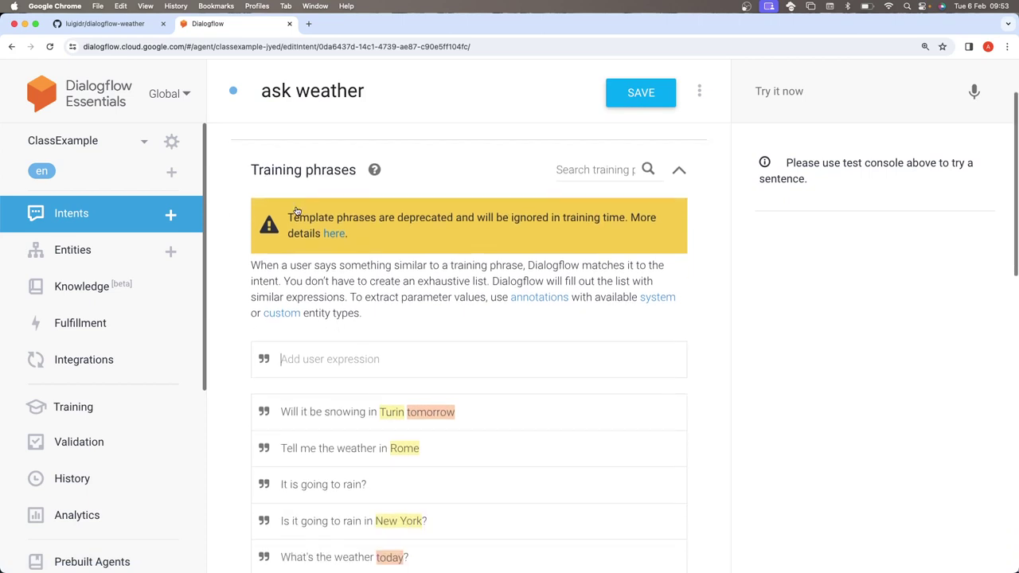
{"action": "scroll", "coordinate": [309, 247], "scroll_direction": "down", "scroll_amount": 1}
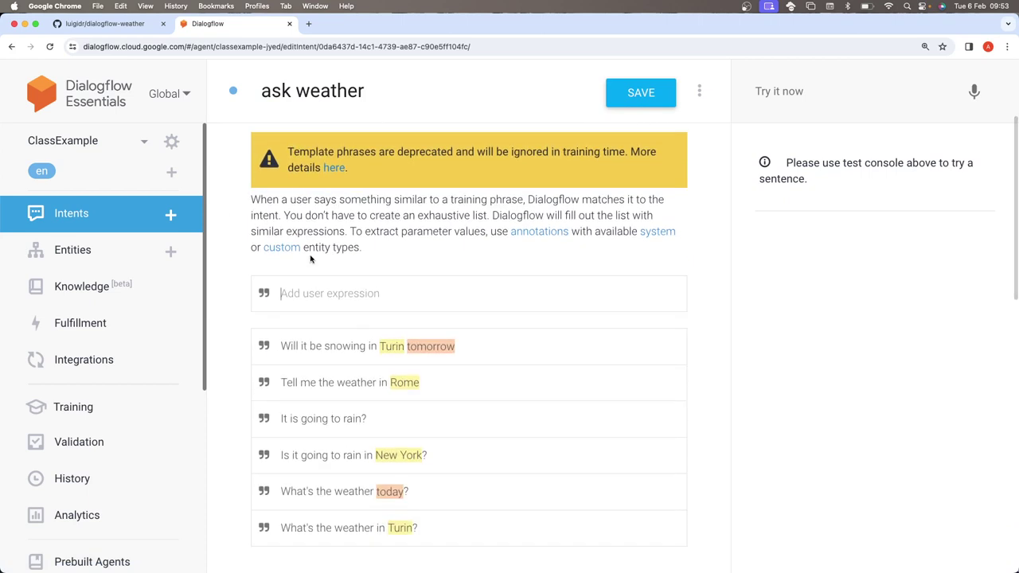
{"action": "scroll", "coordinate": [311, 258], "scroll_direction": "down", "scroll_amount": 2}
{"action": "scroll", "coordinate": [310, 259], "scroll_direction": "down", "scroll_amount": 10}
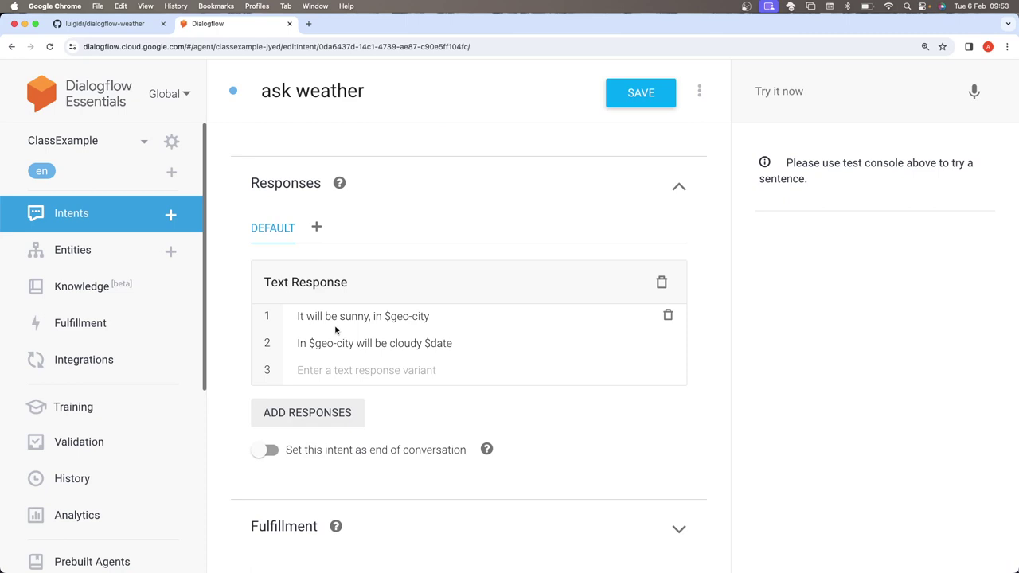
{"action": "scroll", "coordinate": [335, 329], "scroll_direction": "up", "scroll_amount": 4}
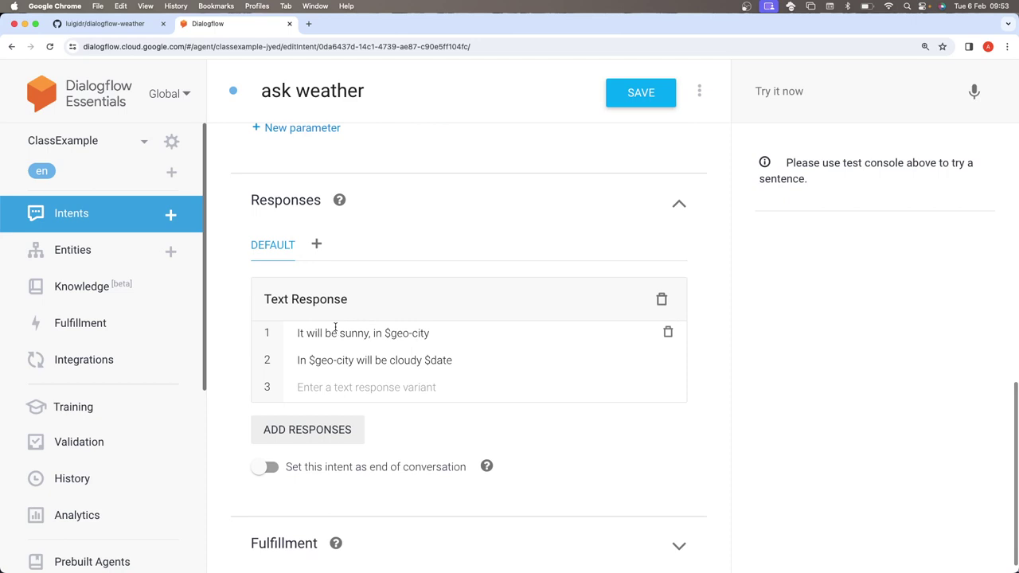
{"action": "scroll", "coordinate": [335, 330], "scroll_direction": "up", "scroll_amount": 7}
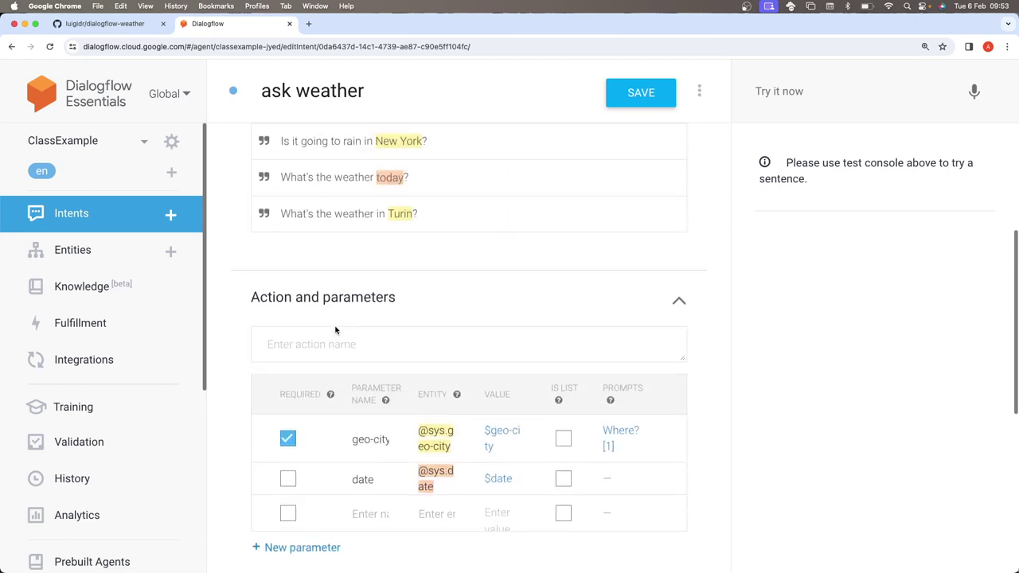
{"action": "scroll", "coordinate": [335, 330], "scroll_direction": "up", "scroll_amount": 6}
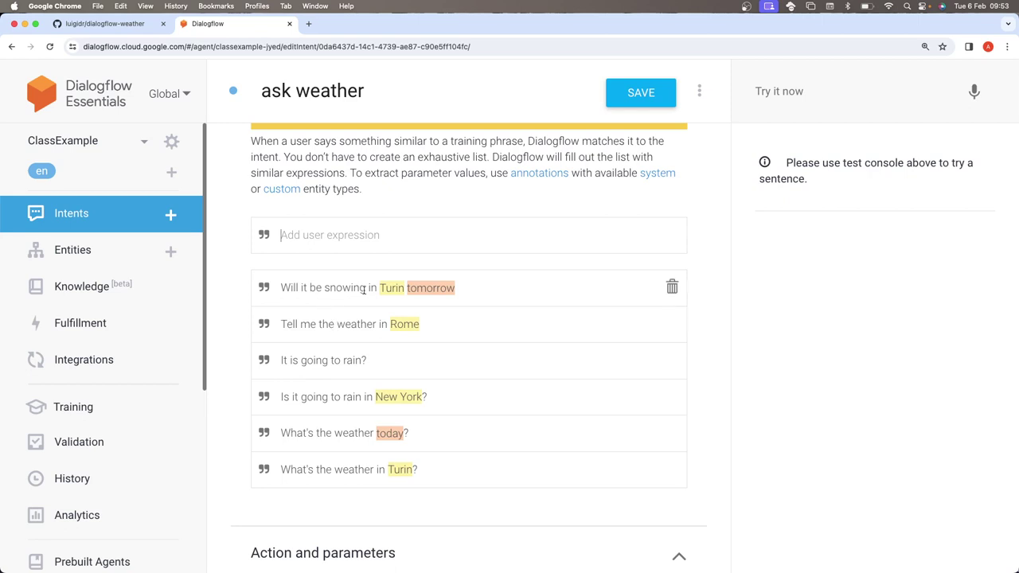
{"action": "left_click_drag", "start_coordinate": [380, 288], "coordinate": [405, 289]}
{"action": "left_click", "coordinate": [406, 289]}
{"action": "double_click", "coordinate": [390, 290]}
{"action": "left_click", "coordinate": [370, 268]}
{"action": "double_click", "coordinate": [390, 288]}
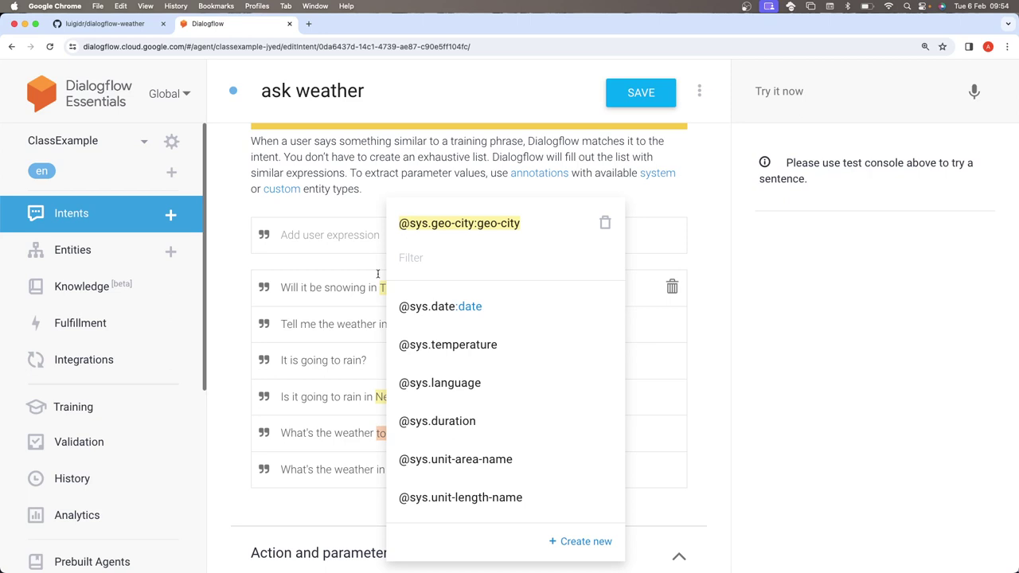
{"action": "left_click", "coordinate": [338, 275]}
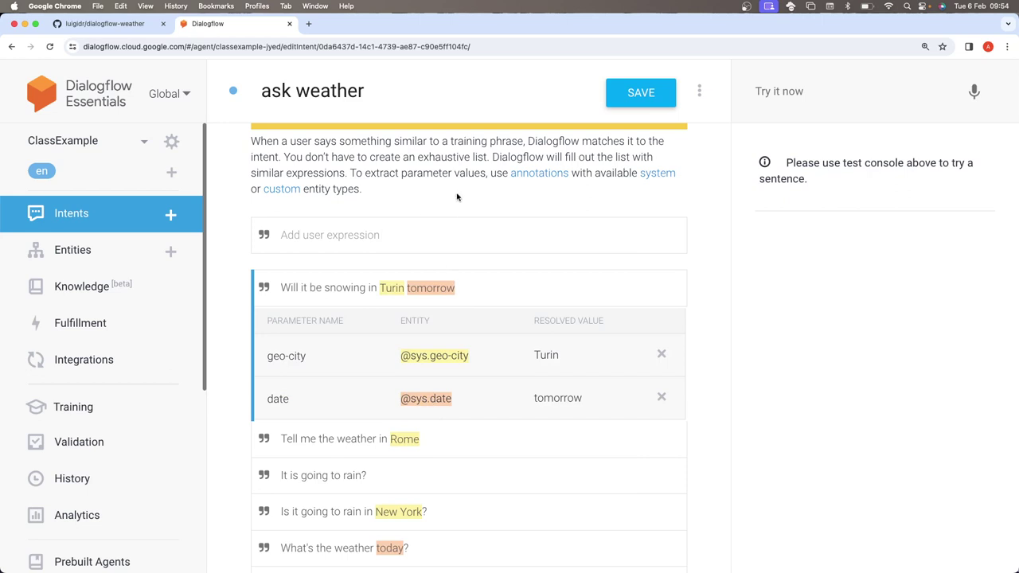
{"action": "scroll", "coordinate": [583, 246], "scroll_direction": "down", "scroll_amount": 2}
{"action": "scroll", "coordinate": [583, 246], "scroll_direction": "down", "scroll_amount": 1}
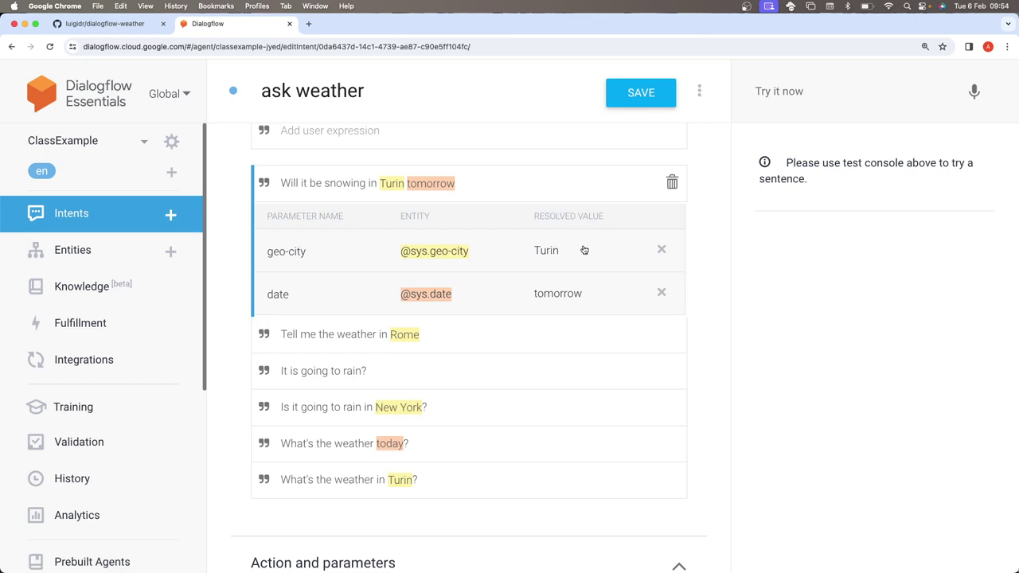
{"action": "scroll", "coordinate": [583, 250], "scroll_direction": "up", "scroll_amount": 1}
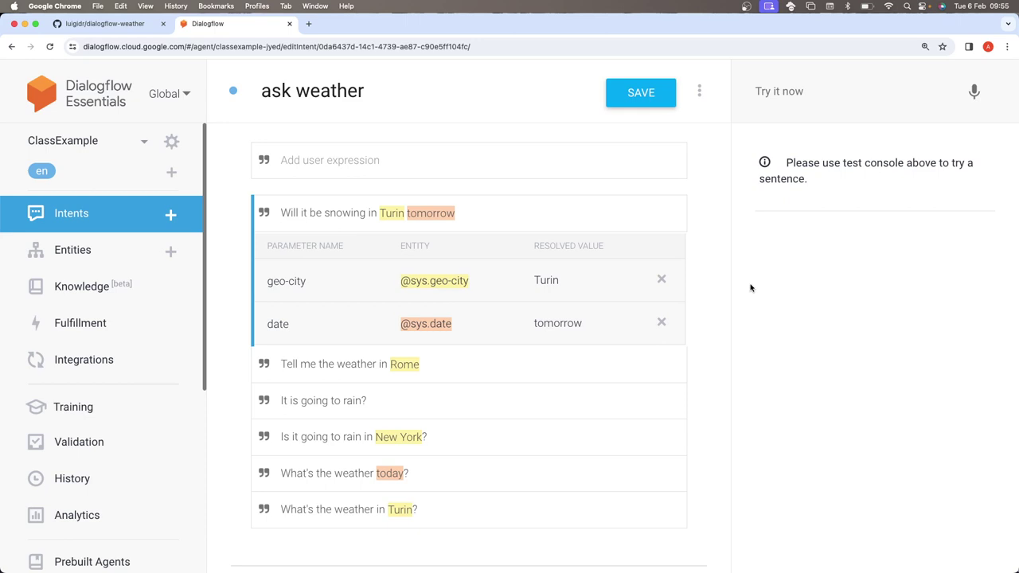
{"action": "scroll", "coordinate": [749, 288], "scroll_direction": "up", "scroll_amount": 1}
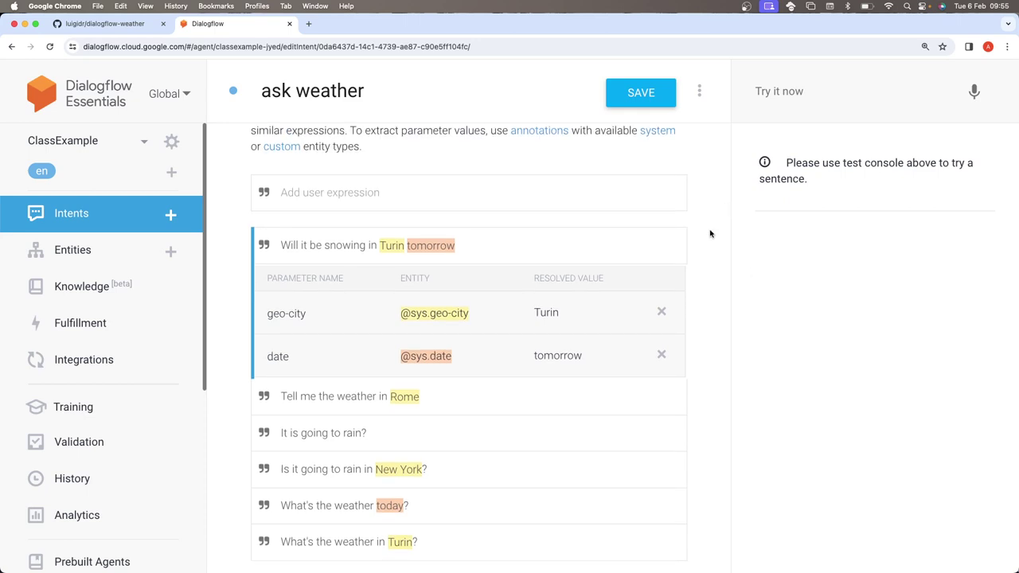
{"action": "scroll", "coordinate": [711, 232], "scroll_direction": "down", "scroll_amount": 10}
{"action": "scroll", "coordinate": [710, 234], "scroll_direction": "down", "scroll_amount": 5}
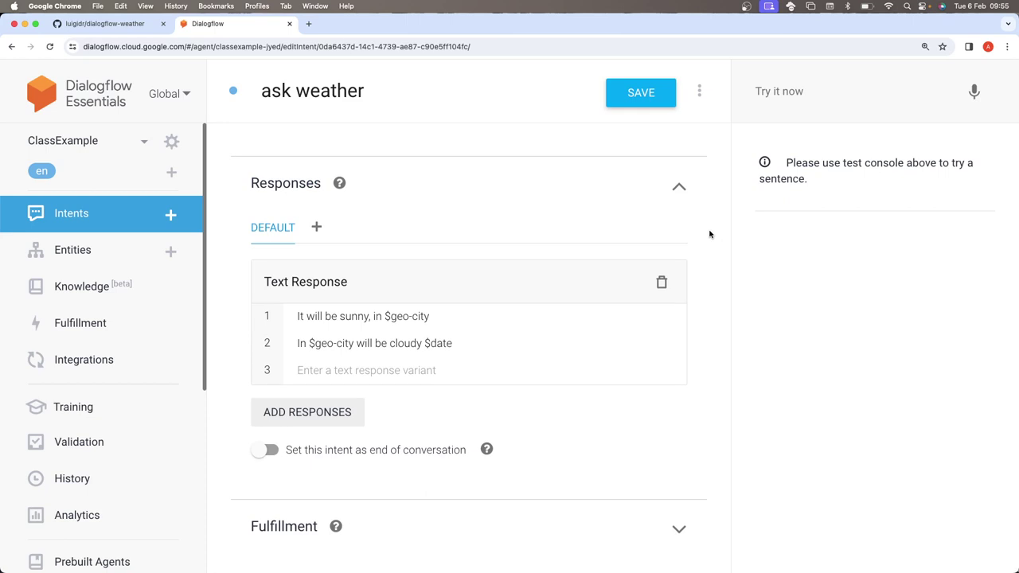
{"action": "scroll", "coordinate": [710, 234], "scroll_direction": "up", "scroll_amount": 5}
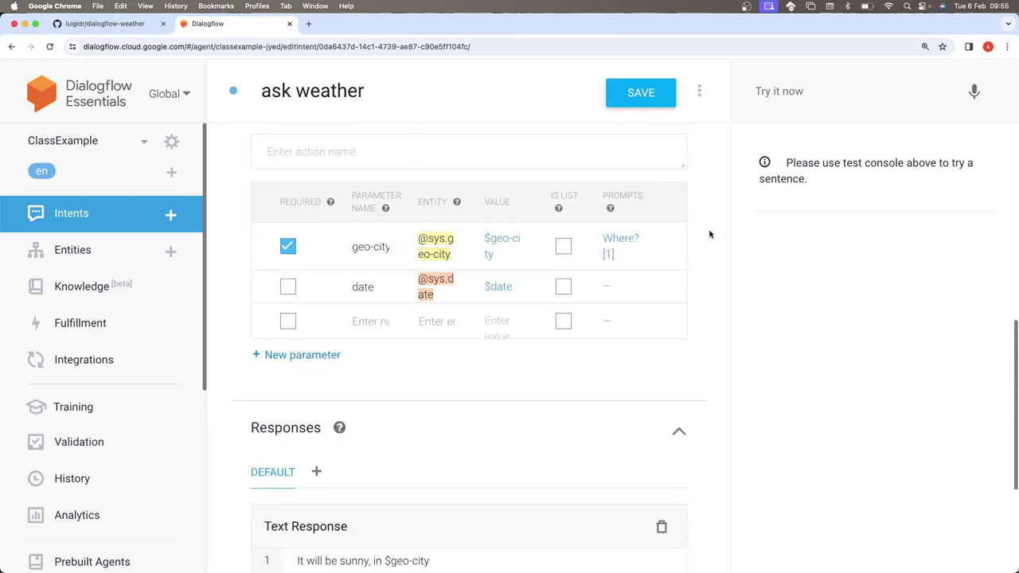
{"action": "scroll", "coordinate": [709, 234], "scroll_direction": "up", "scroll_amount": 5}
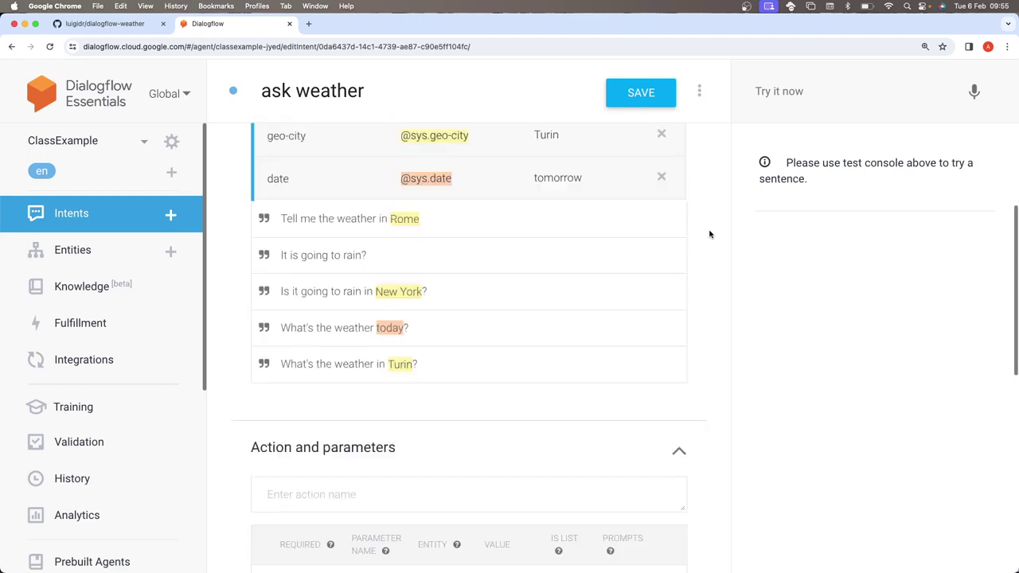
{"action": "scroll", "coordinate": [478, 255], "scroll_direction": "up", "scroll_amount": 3}
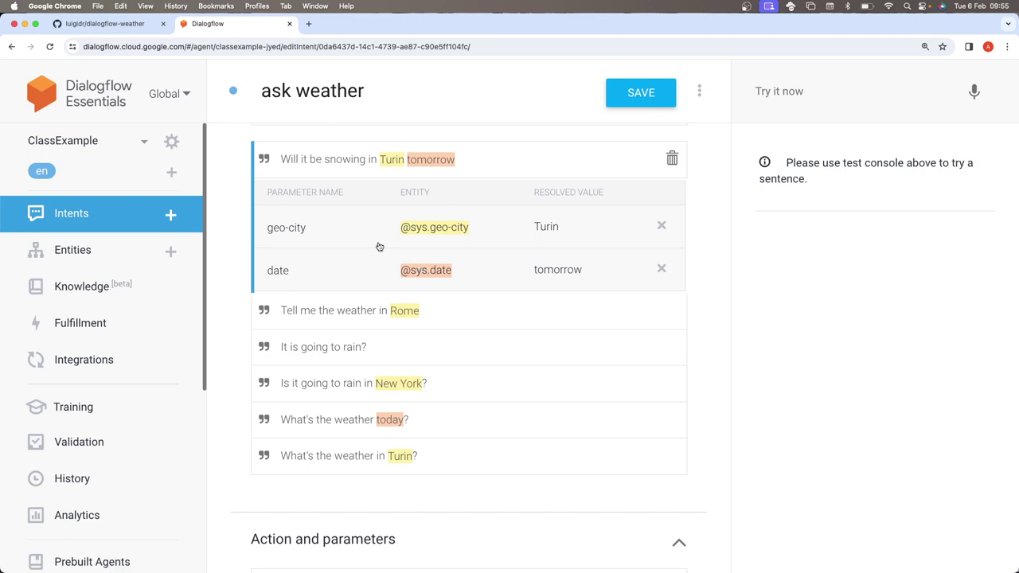
{"action": "scroll", "coordinate": [378, 247], "scroll_direction": "down", "scroll_amount": 10}
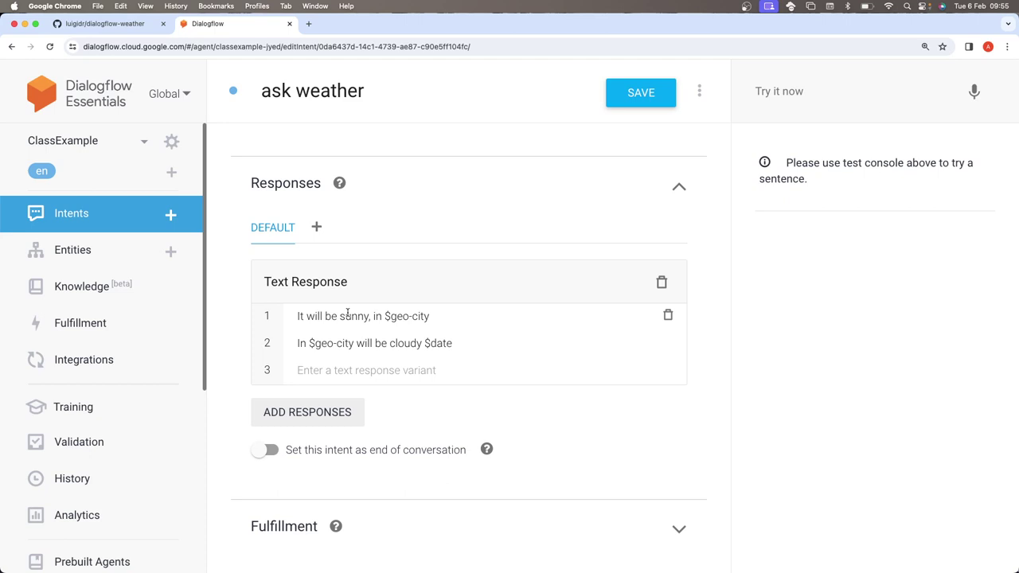
- Leave the intent without saving, then reopen ask weather from the Intents list
{"action": "left_click", "coordinate": [129, 245]}
{"action": "left_click", "coordinate": [596, 124]}
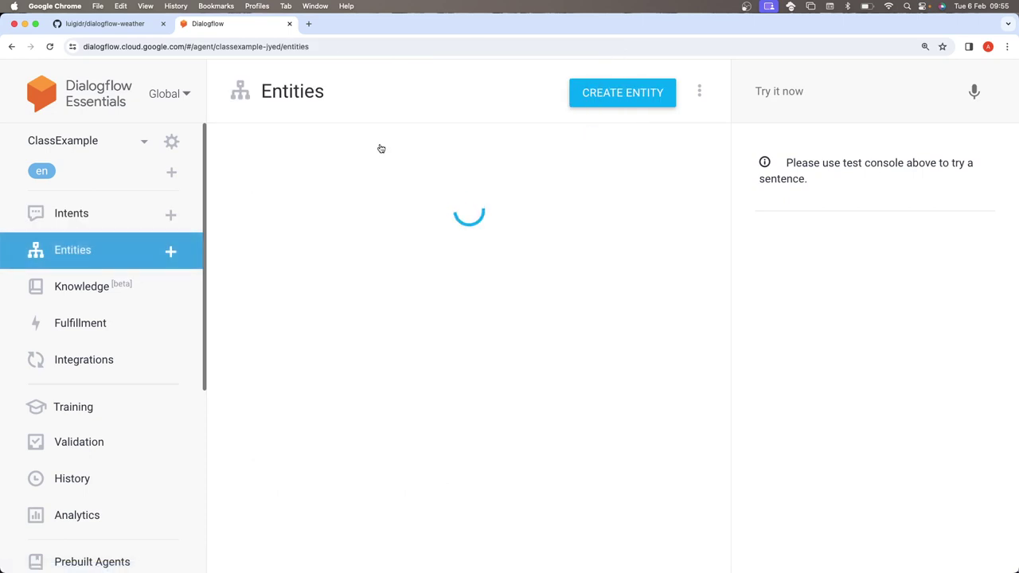
{"action": "left_click", "coordinate": [62, 236]}
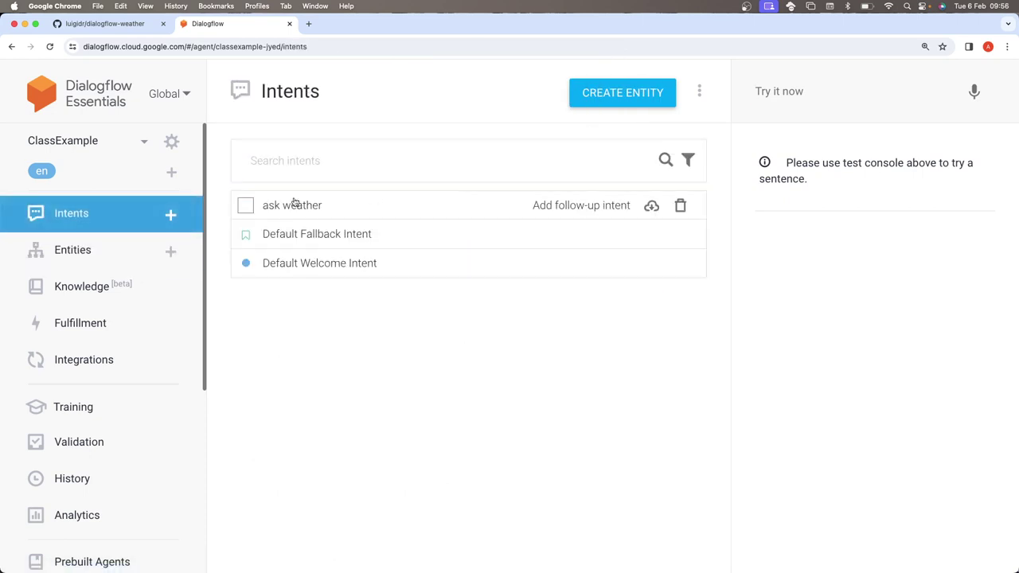
{"action": "left_click", "coordinate": [292, 201]}
{"action": "scroll", "coordinate": [318, 207], "scroll_direction": "down", "scroll_amount": 3}
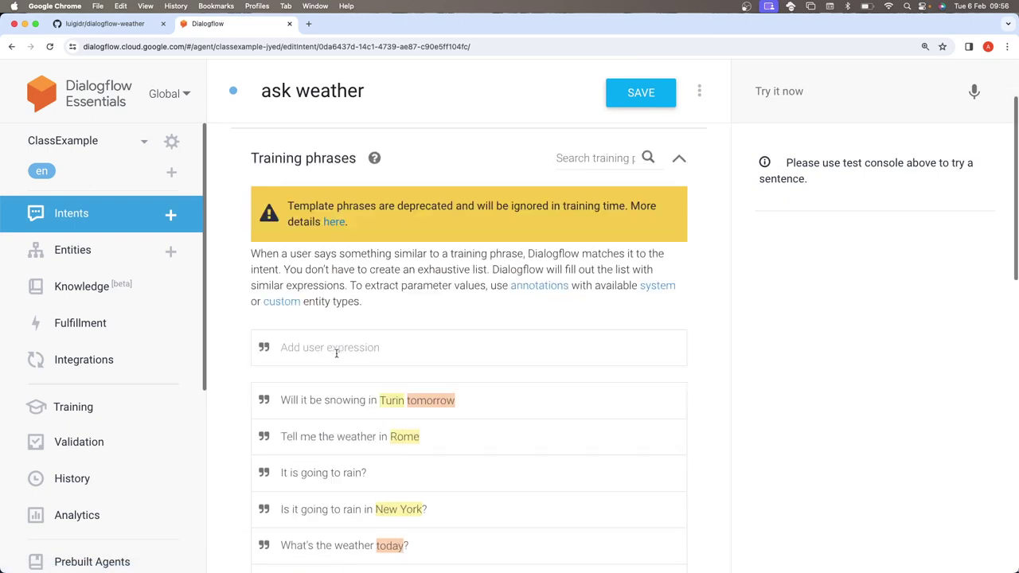
{"action": "scroll", "coordinate": [416, 427], "scroll_direction": "down", "scroll_amount": 1}
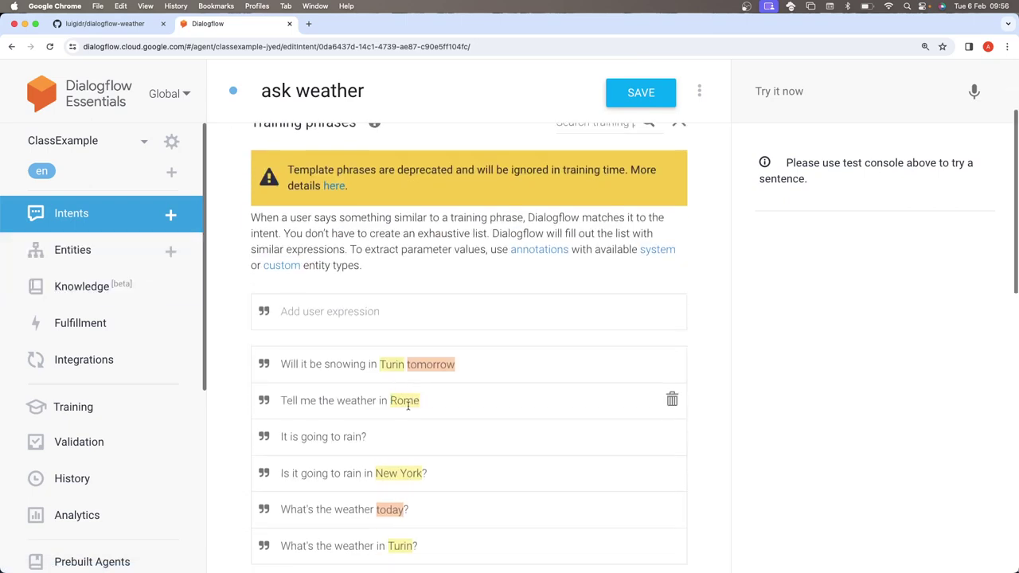
- Check the empty Entities page, then return to Intents and open ask weather again
{"action": "left_click", "coordinate": [95, 253]}
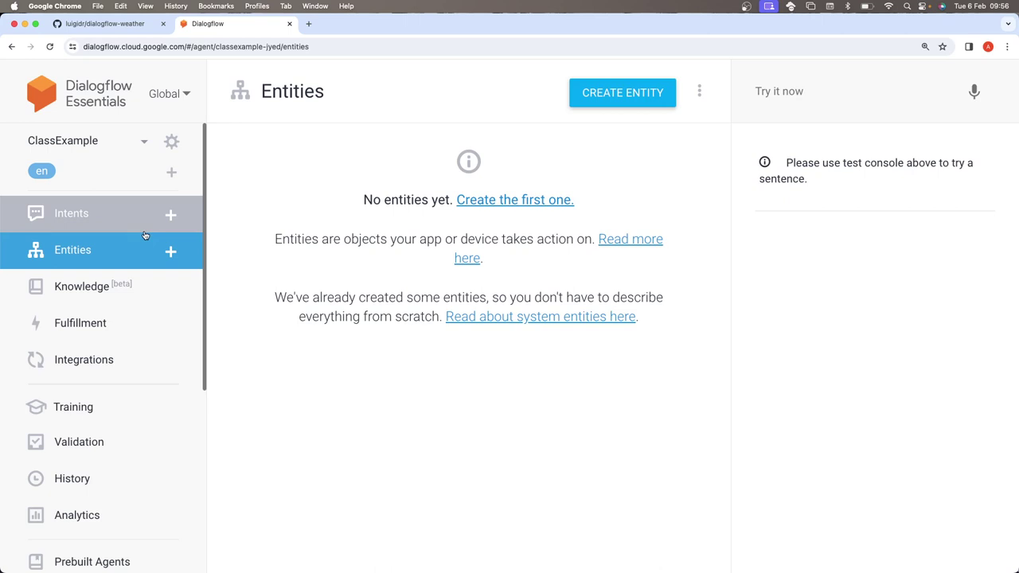
{"action": "left_click", "coordinate": [144, 230]}
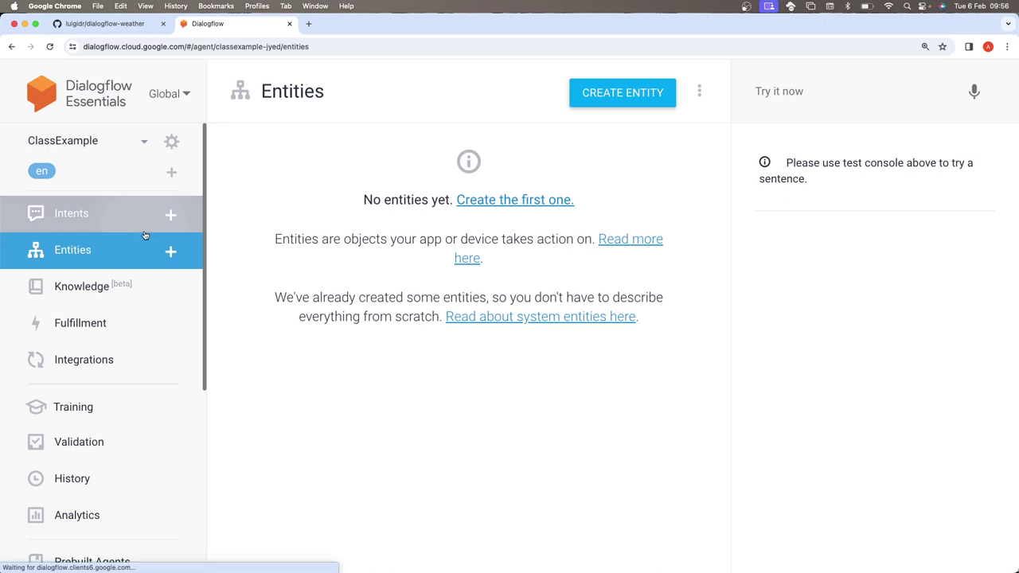
{"action": "left_click", "coordinate": [86, 251]}
{"action": "left_click", "coordinate": [82, 218]}
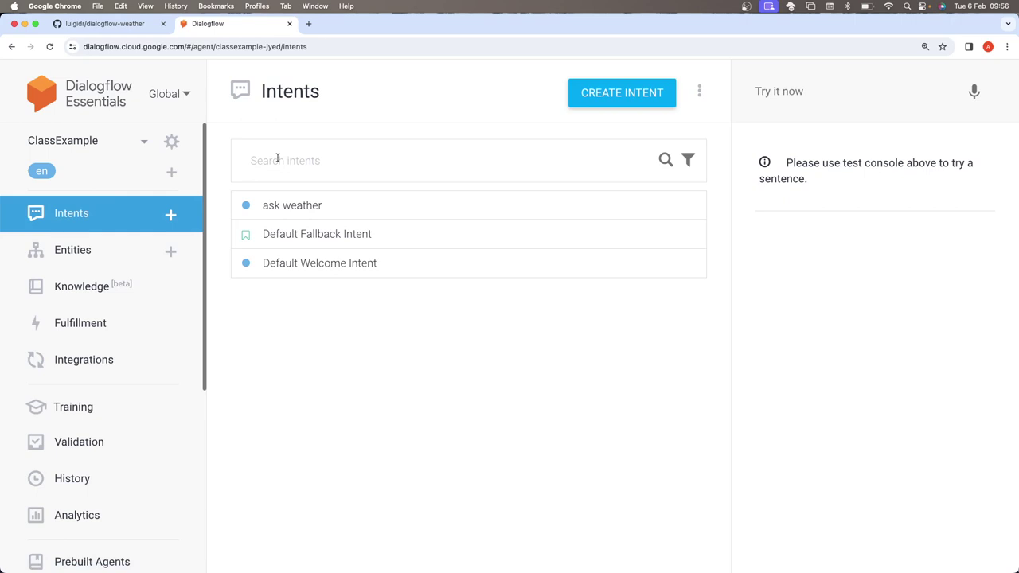
{"action": "left_click", "coordinate": [280, 205]}
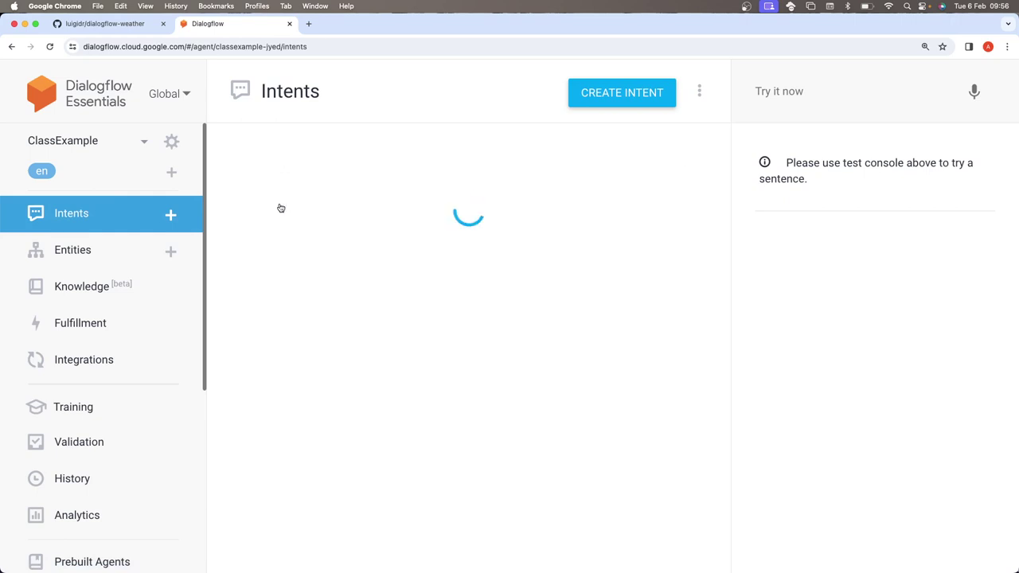
- Expand the ask weather Fulfillment section, then scroll back to the annotated training phrases
{"action": "scroll", "coordinate": [283, 211], "scroll_direction": "down", "scroll_amount": 5}
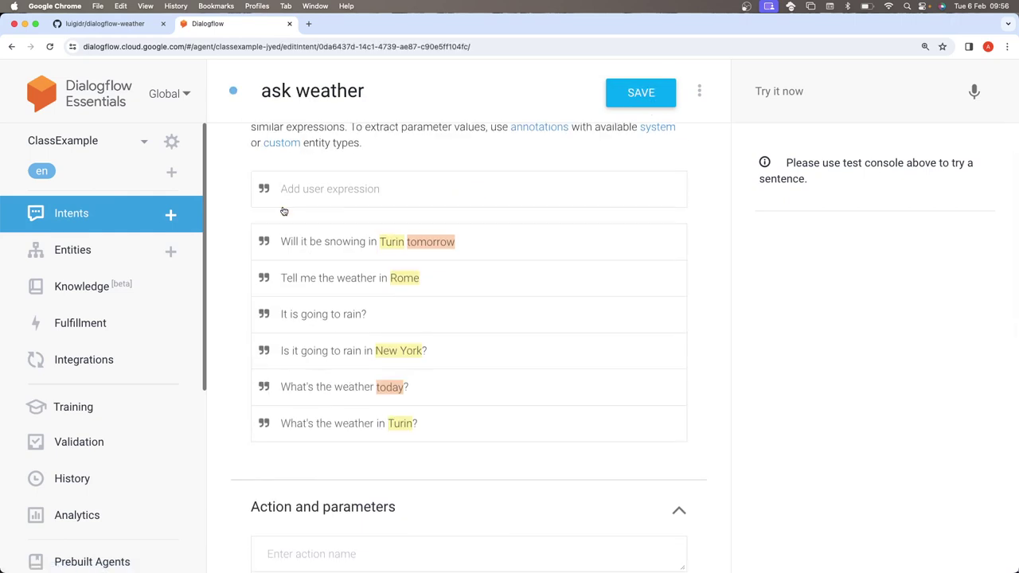
{"action": "scroll", "coordinate": [283, 211], "scroll_direction": "down", "scroll_amount": 10}
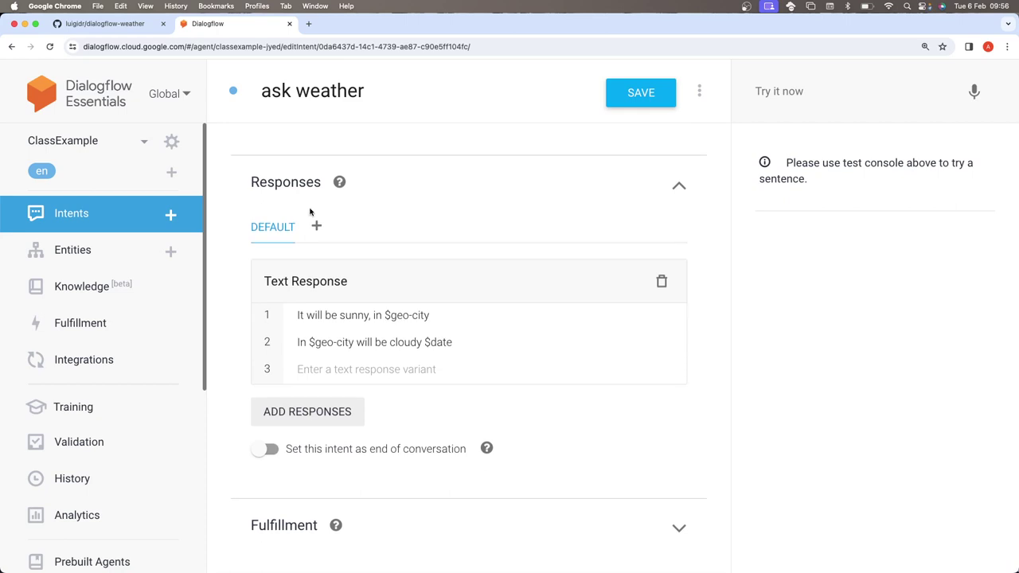
{"action": "left_click", "coordinate": [678, 529]}
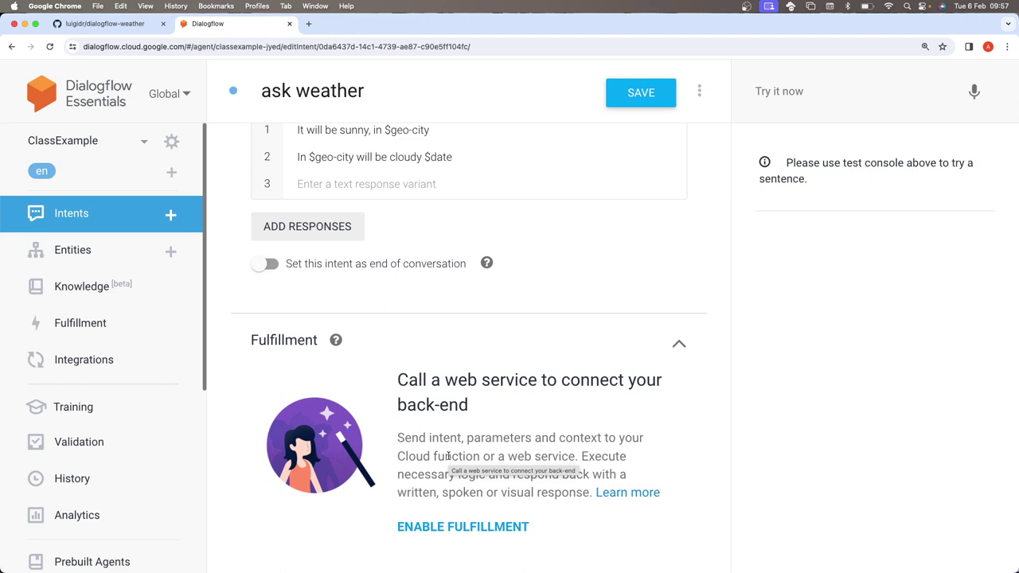
{"action": "scroll", "coordinate": [448, 456], "scroll_direction": "up", "scroll_amount": 1}
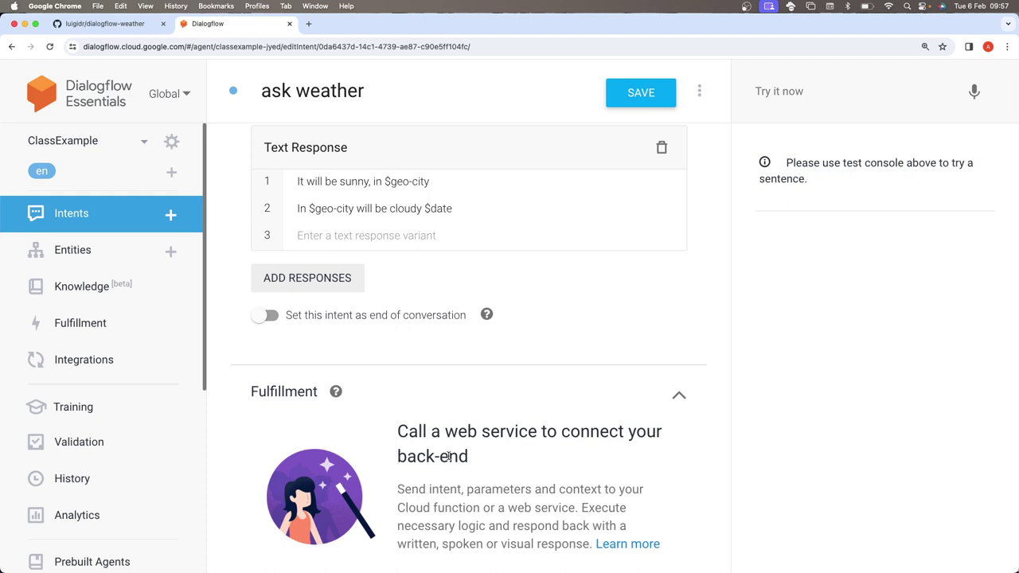
{"action": "scroll", "coordinate": [449, 456], "scroll_direction": "up", "scroll_amount": 10}
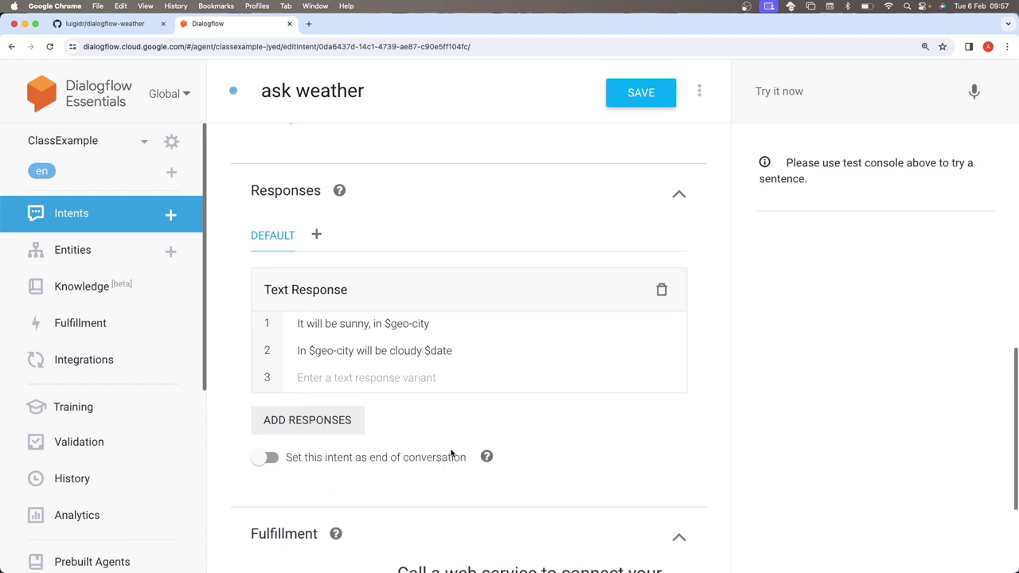
{"action": "scroll", "coordinate": [481, 295], "scroll_direction": "up", "scroll_amount": 4}
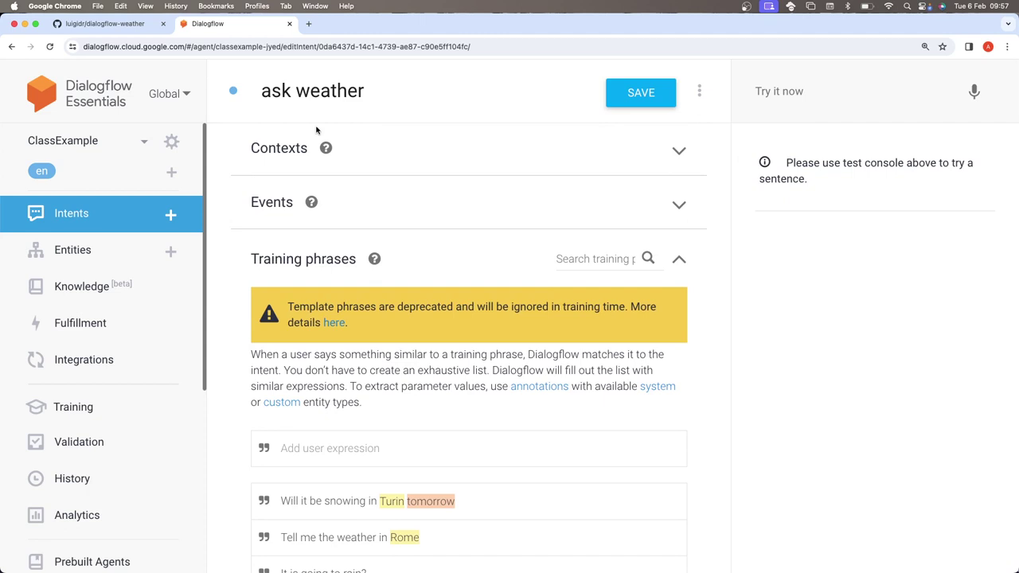
{"action": "scroll", "coordinate": [318, 198], "scroll_direction": "down", "scroll_amount": 3}
{"action": "scroll", "coordinate": [118, 268], "scroll_direction": "down", "scroll_amount": 4}
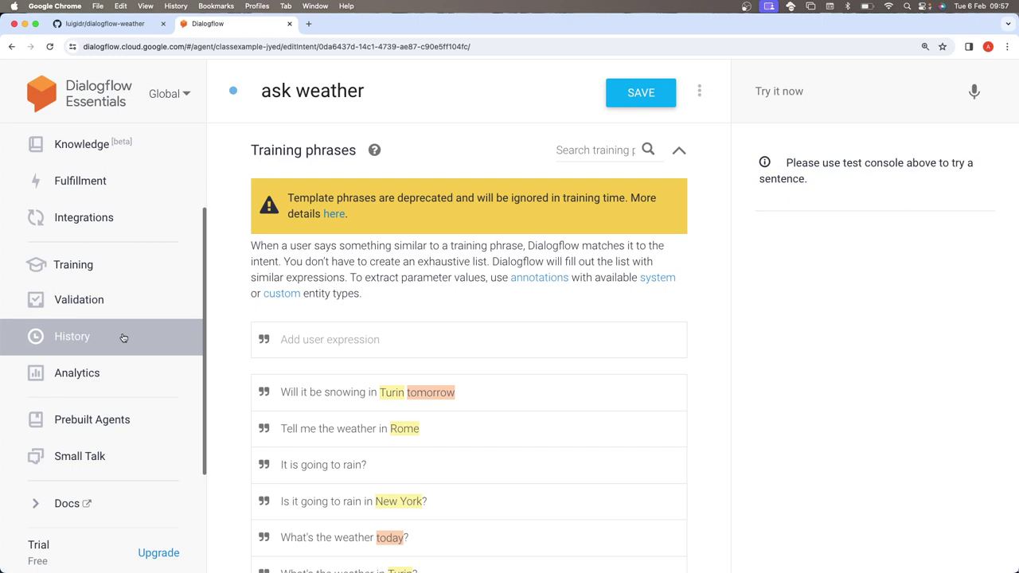
{"action": "left_click", "coordinate": [103, 24]}
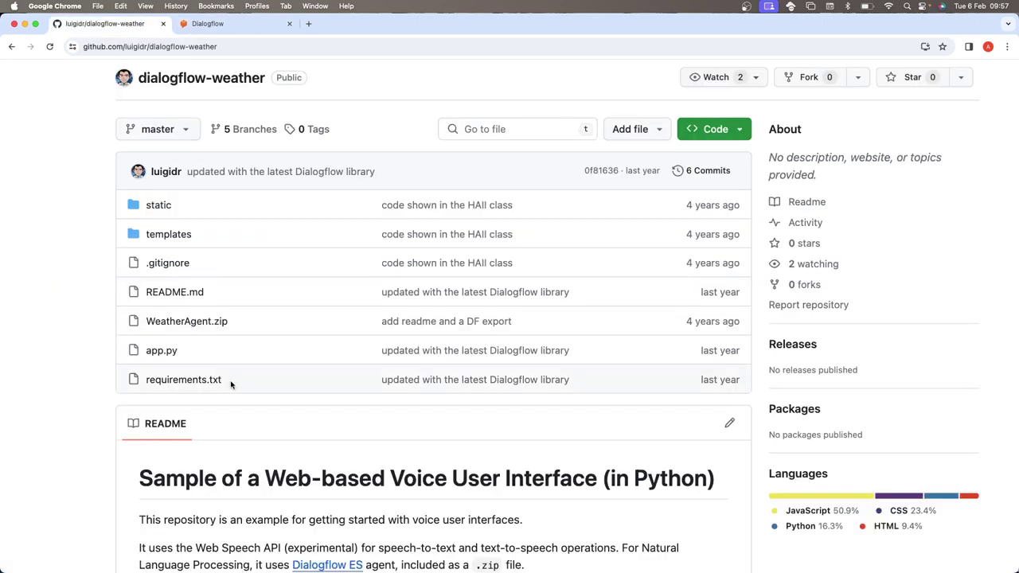
{"action": "left_click", "coordinate": [280, 20]}
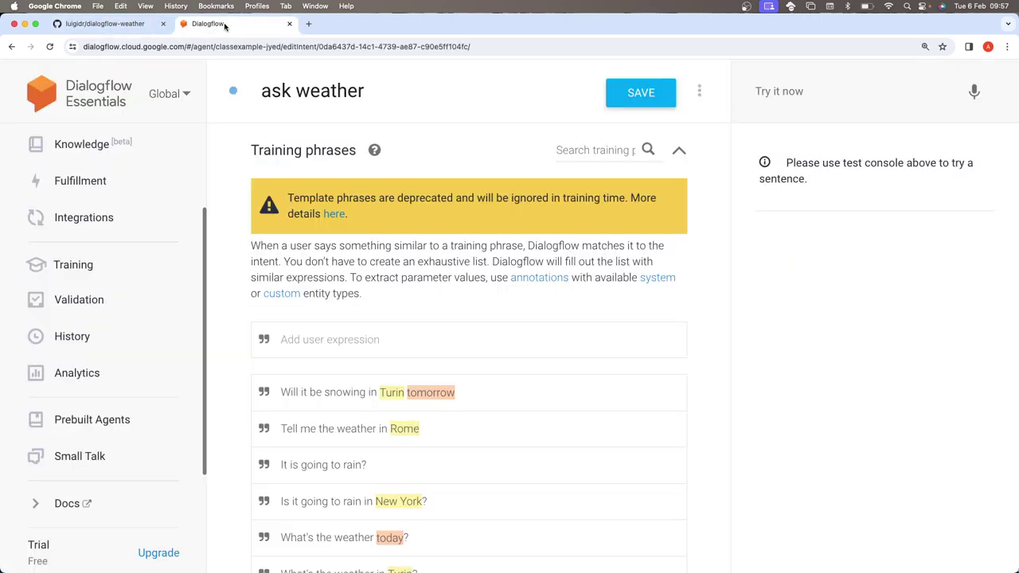
{"action": "scroll", "coordinate": [180, 289], "scroll_direction": "down", "scroll_amount": 3}
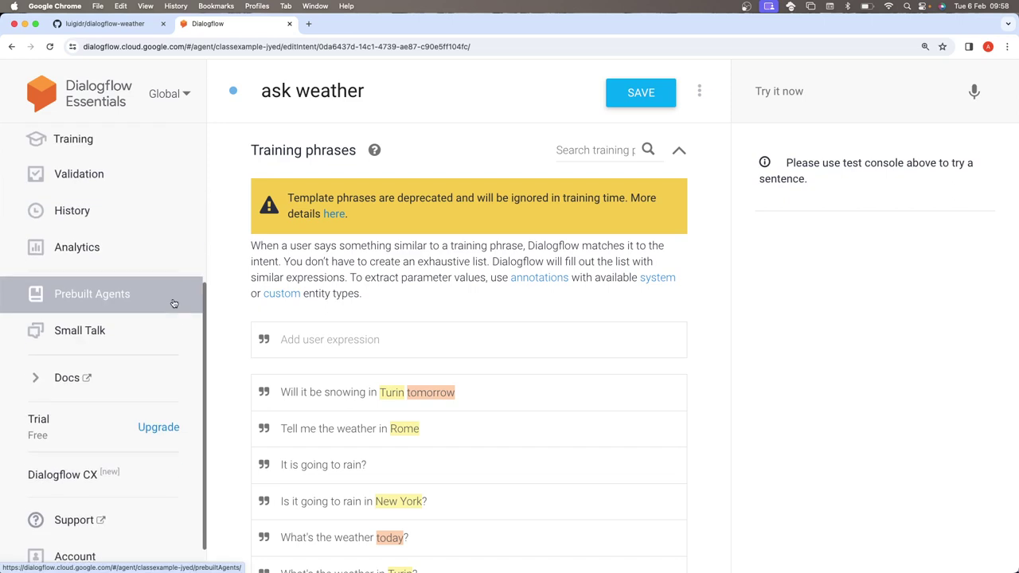
{"action": "scroll", "coordinate": [175, 296], "scroll_direction": "up", "scroll_amount": 3}
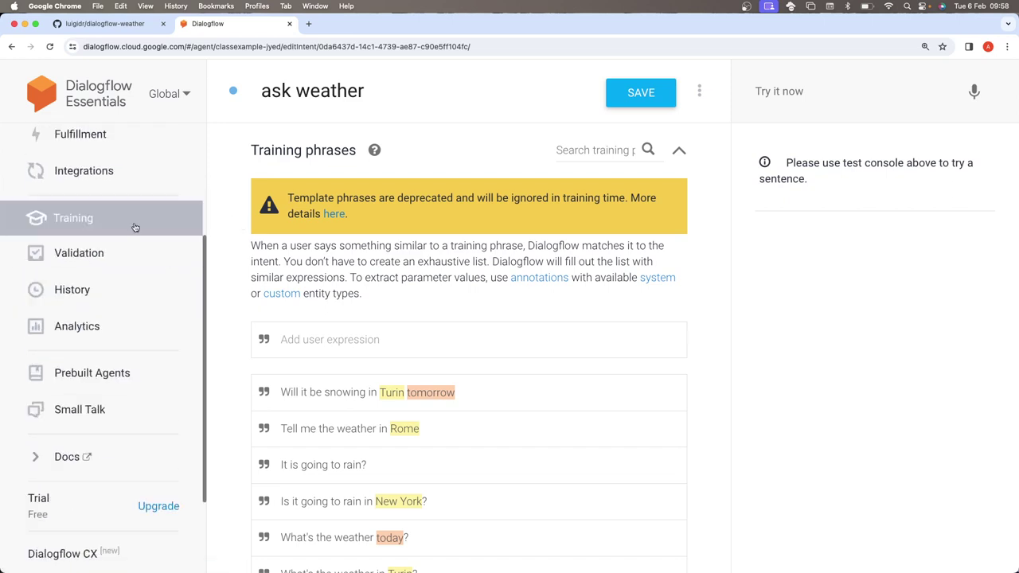
{"action": "scroll", "coordinate": [136, 227], "scroll_direction": "up", "scroll_amount": 1}
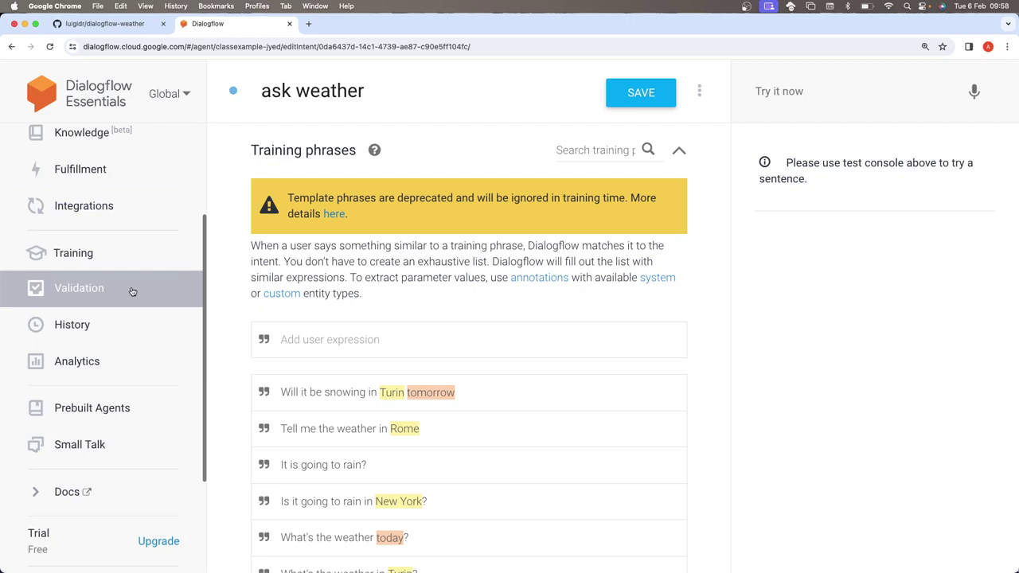
{"action": "scroll", "coordinate": [132, 291], "scroll_direction": "up", "scroll_amount": 4}
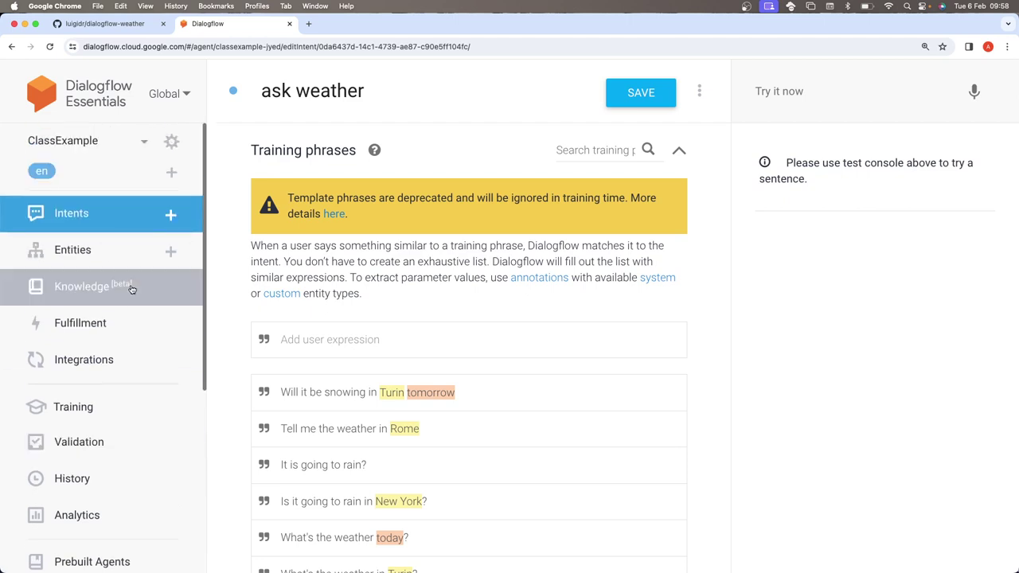
{"action": "scroll", "coordinate": [132, 289], "scroll_direction": "down", "scroll_amount": 1}
- Open the Web Demo integration from the agent's Integrations and launch its public demo page
{"action": "left_click", "coordinate": [97, 307]}
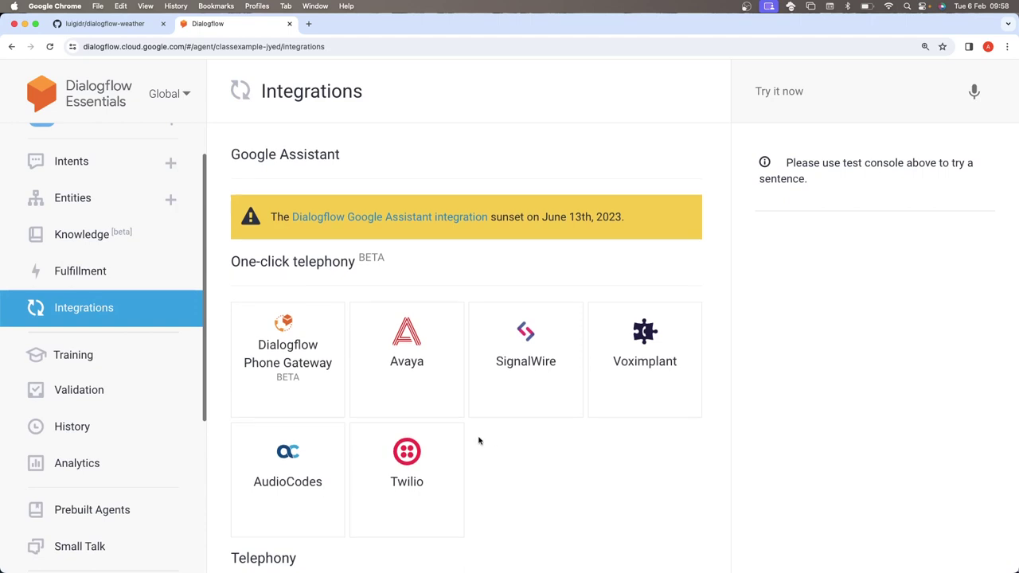
{"action": "scroll", "coordinate": [478, 440], "scroll_direction": "down", "scroll_amount": 3}
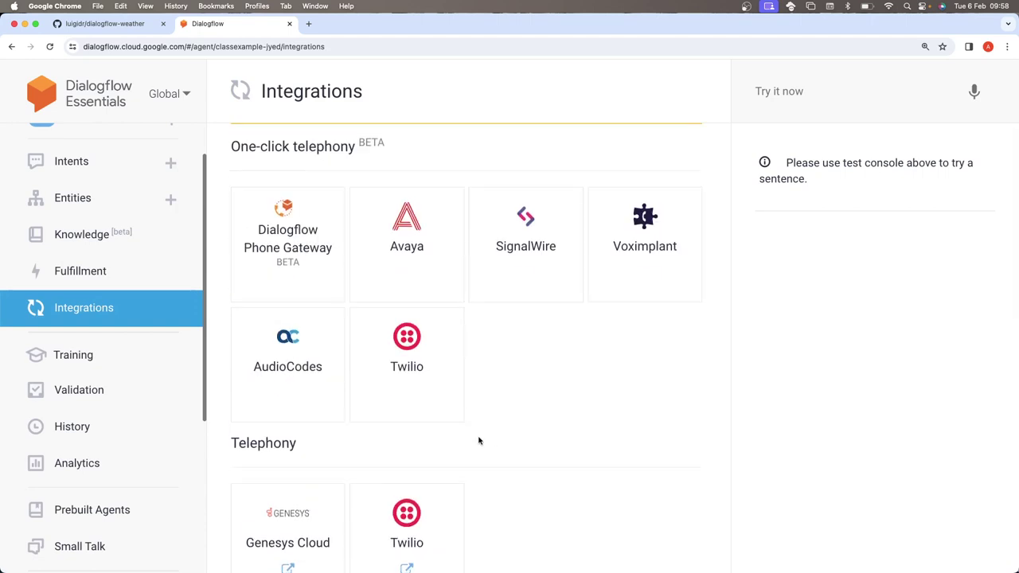
{"action": "scroll", "coordinate": [479, 440], "scroll_direction": "down", "scroll_amount": 8}
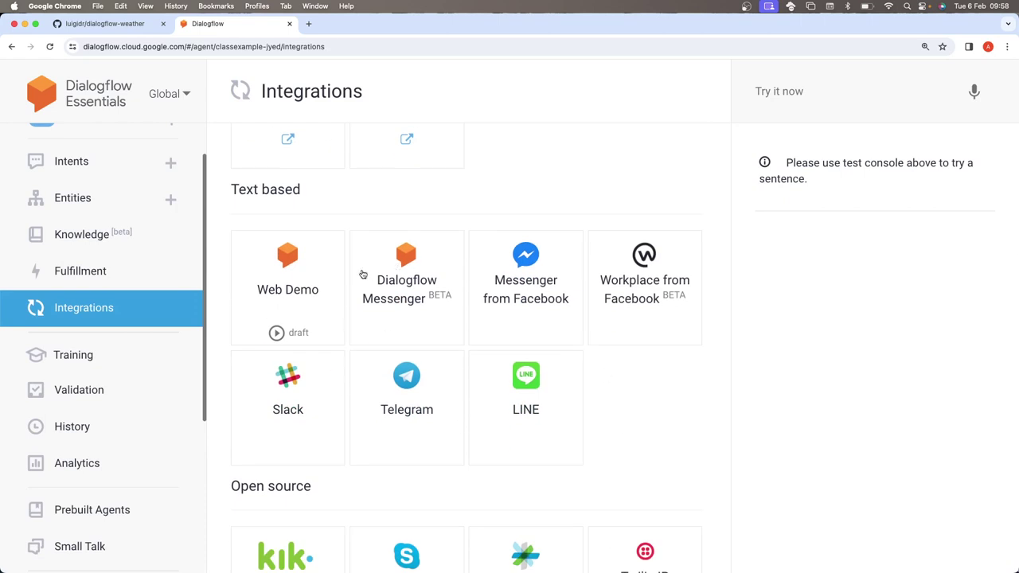
{"action": "left_click", "coordinate": [319, 291]}
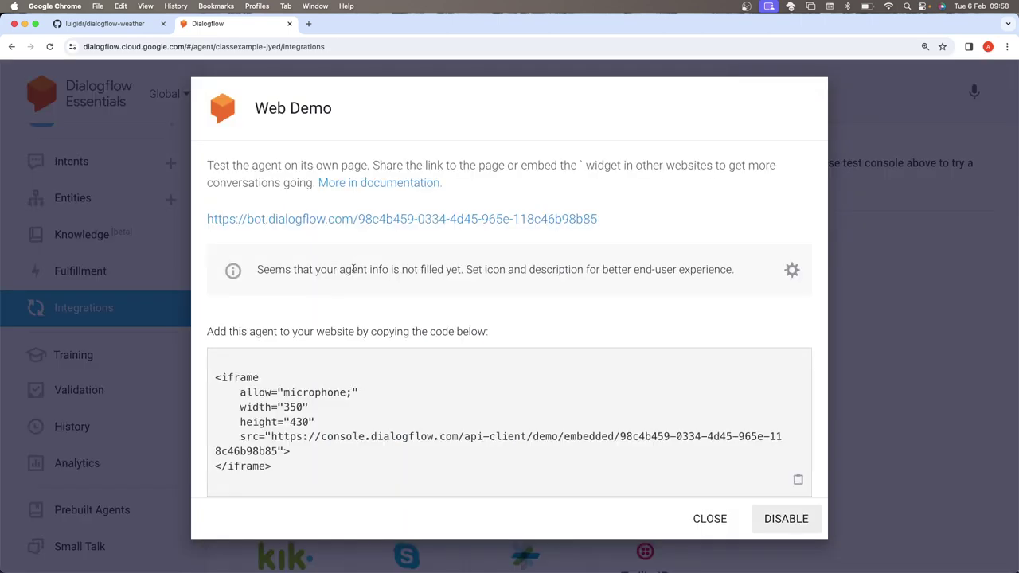
{"action": "left_click", "coordinate": [835, 271]}
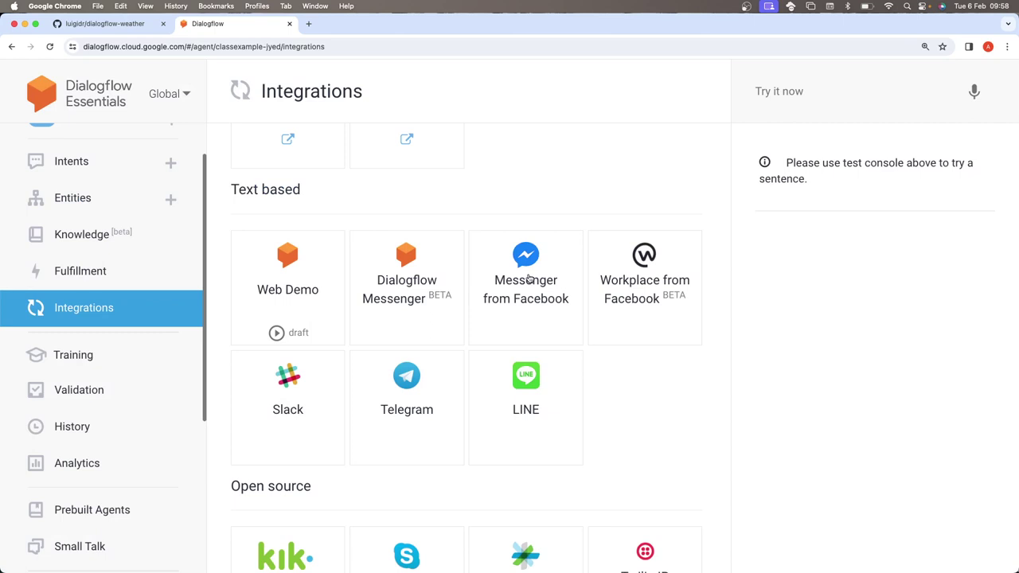
{"action": "left_click", "coordinate": [294, 280]}
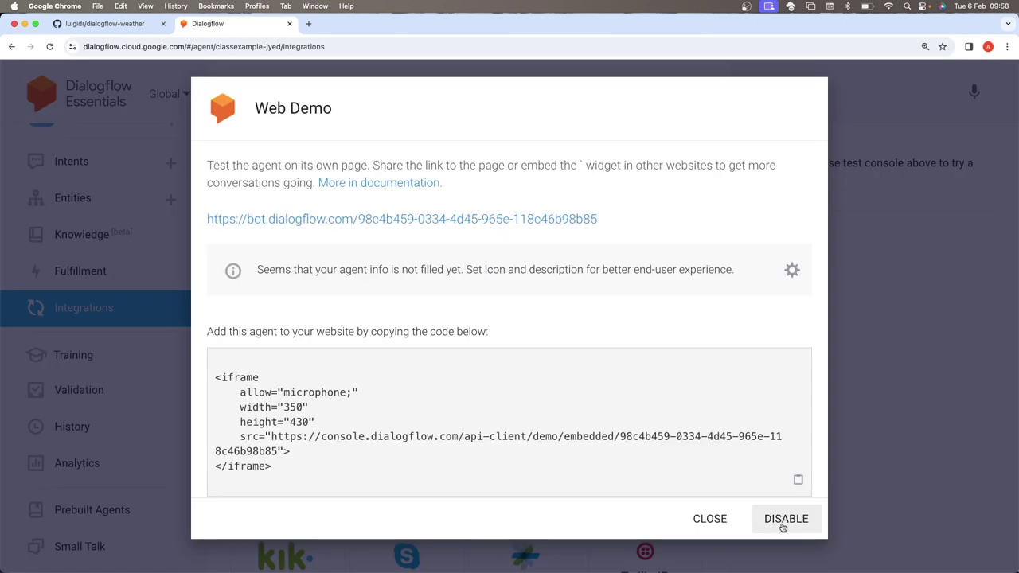
{"action": "left_click", "coordinate": [860, 191]}
{"action": "scroll", "coordinate": [716, 323], "scroll_direction": "down", "scroll_amount": 3}
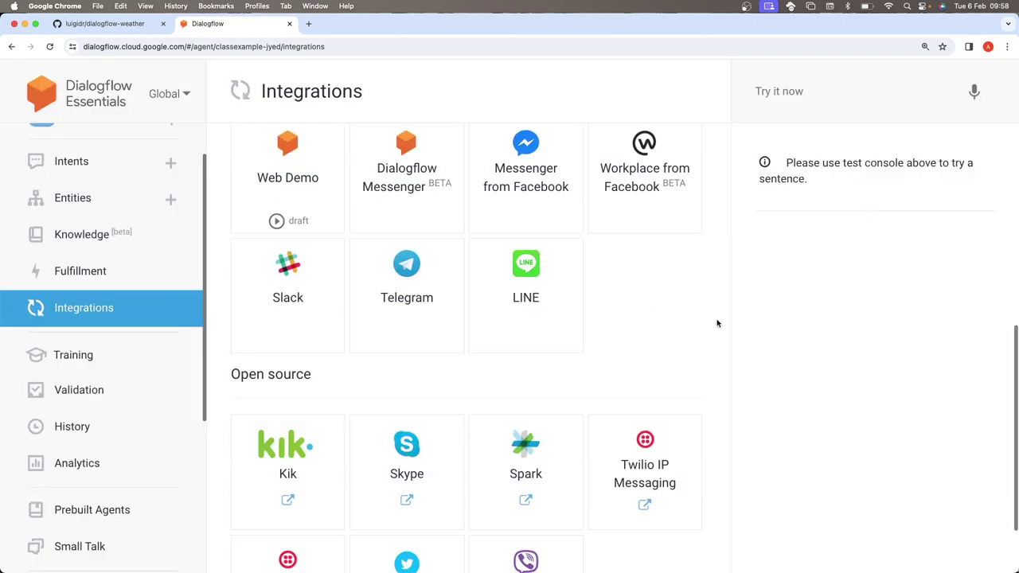
{"action": "left_click", "coordinate": [275, 226]}
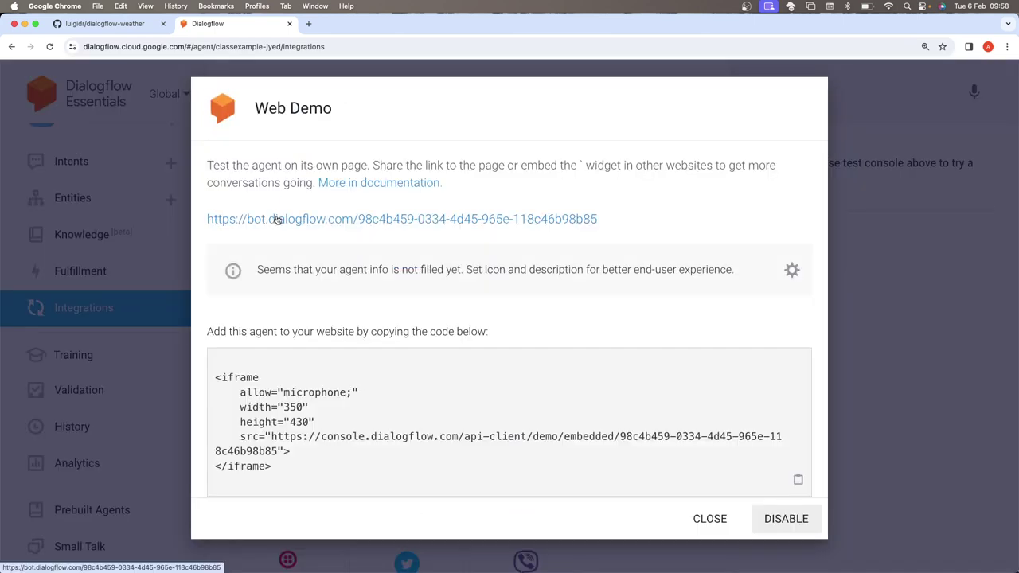
{"action": "left_click", "coordinate": [275, 223]}
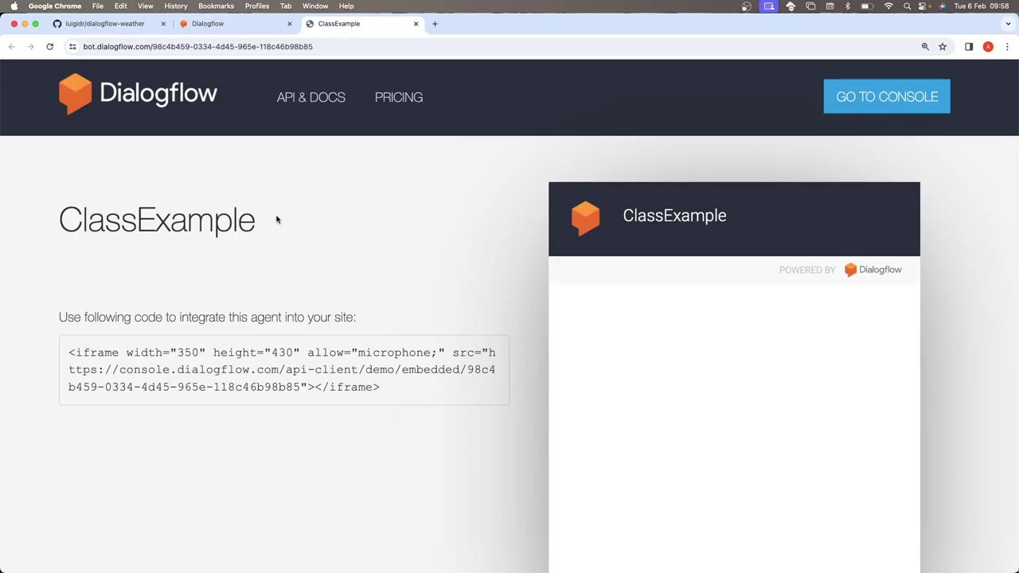
{"action": "scroll", "coordinate": [277, 219], "scroll_direction": "down", "scroll_amount": 5}
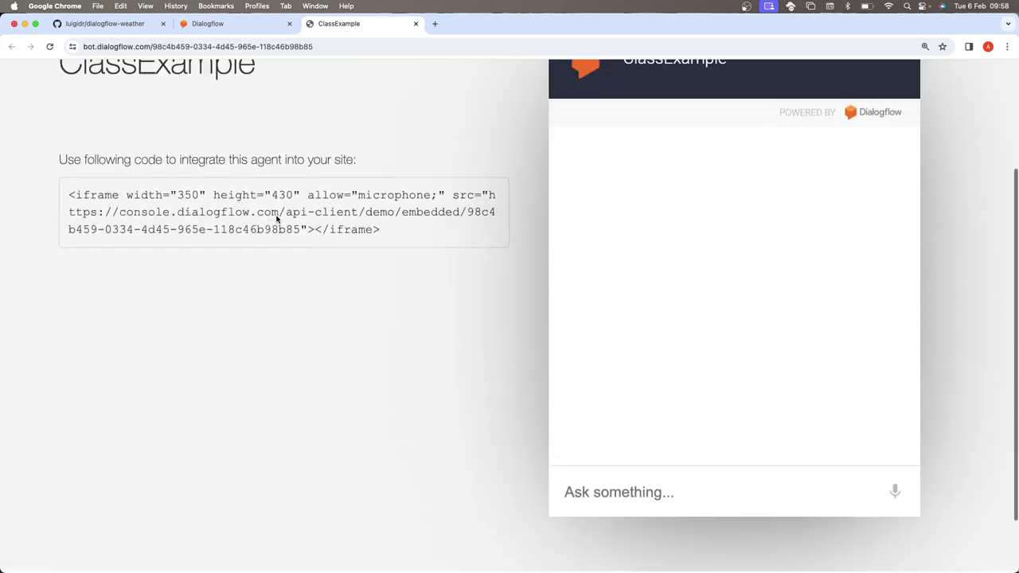
- In the demo chat, send 'hello', 'tell me a joke' and 'what's the weather like in London'
{"action": "left_click", "coordinate": [597, 504]}
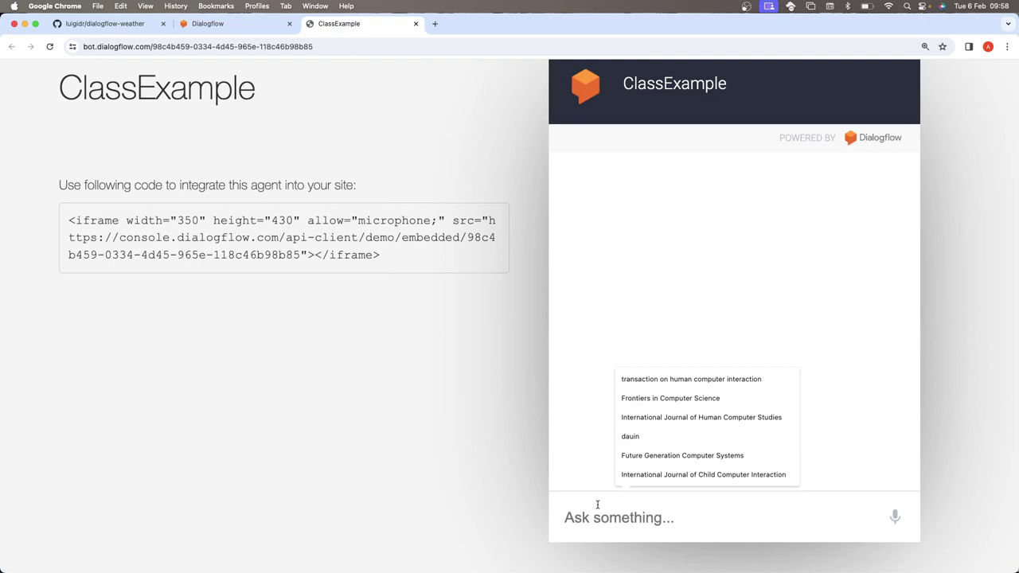
{"action": "type", "text": "f"}
{"action": "key", "text": "BackSpace"}
{"action": "type", "text": "hello"}
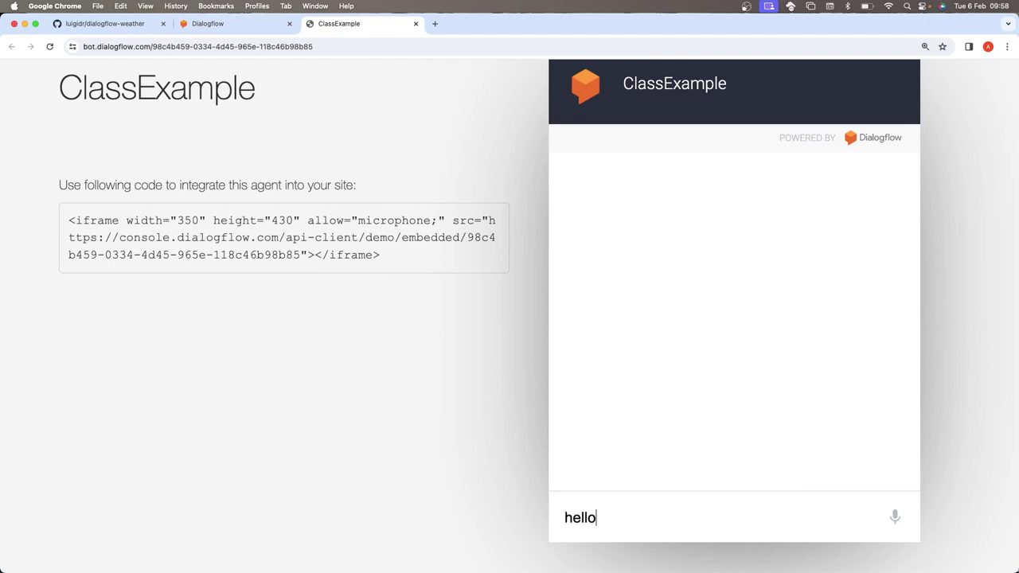
{"action": "key", "text": "Return"}
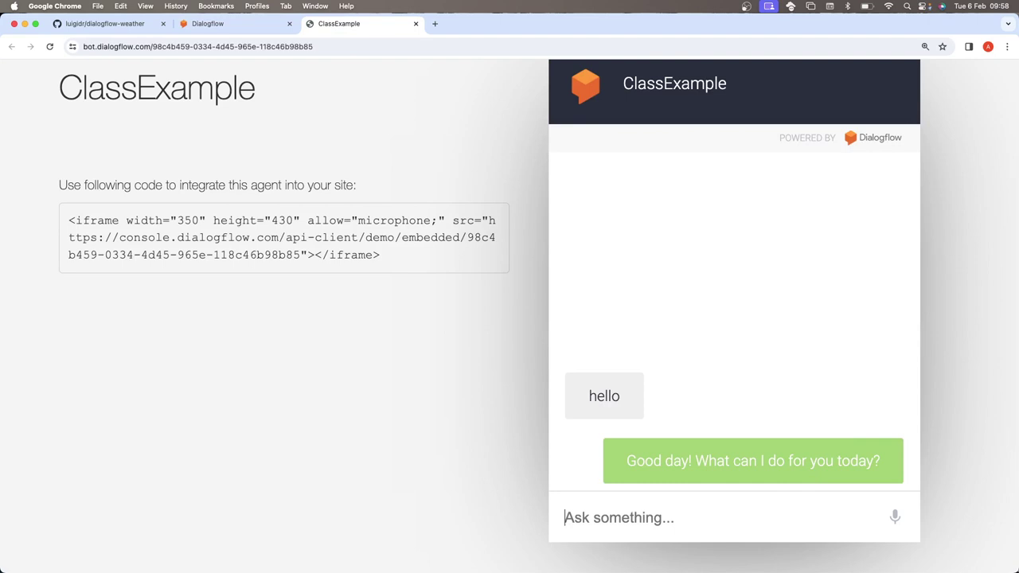
{"action": "type", "text": "tell "}
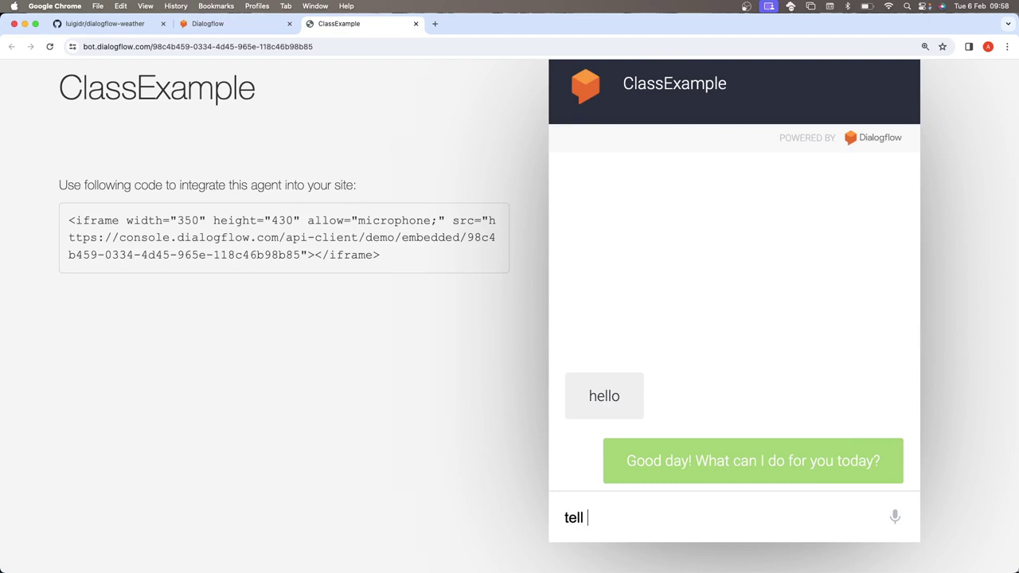
{"action": "type", "text": "me a jopk"}
{"action": "key", "text": "BackSpace"}
{"action": "key", "text": "BackSpace"}
{"action": "type", "text": "ke"}
{"action": "key", "text": "Return"}
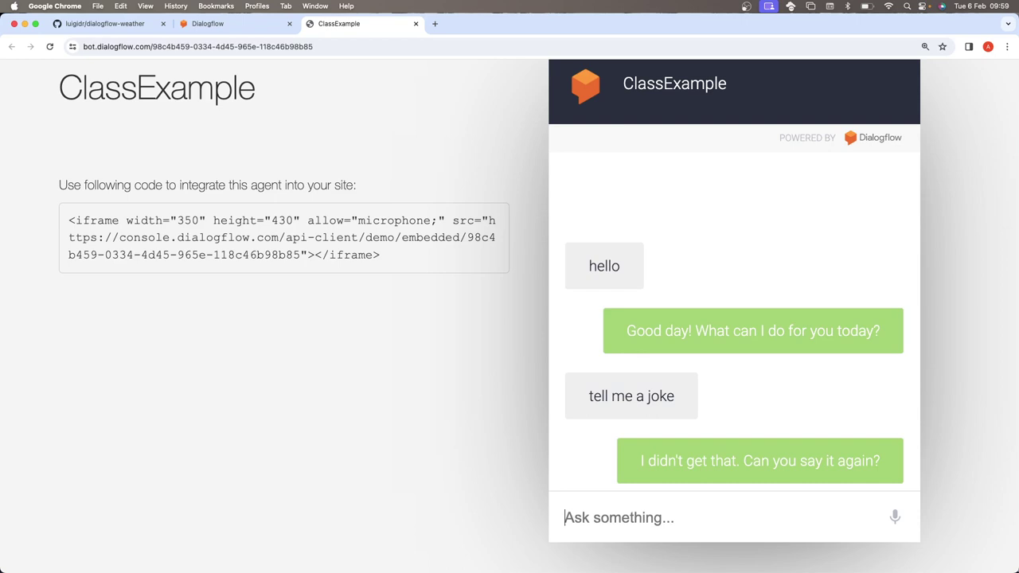
{"action": "type", "text": "what'"}
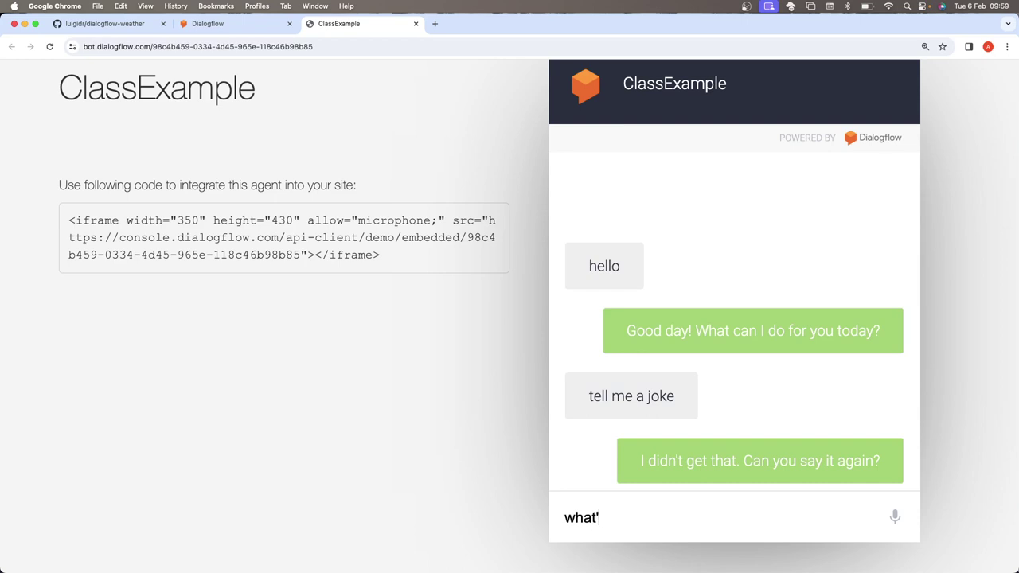
{"action": "type", "text": "s the weather"}
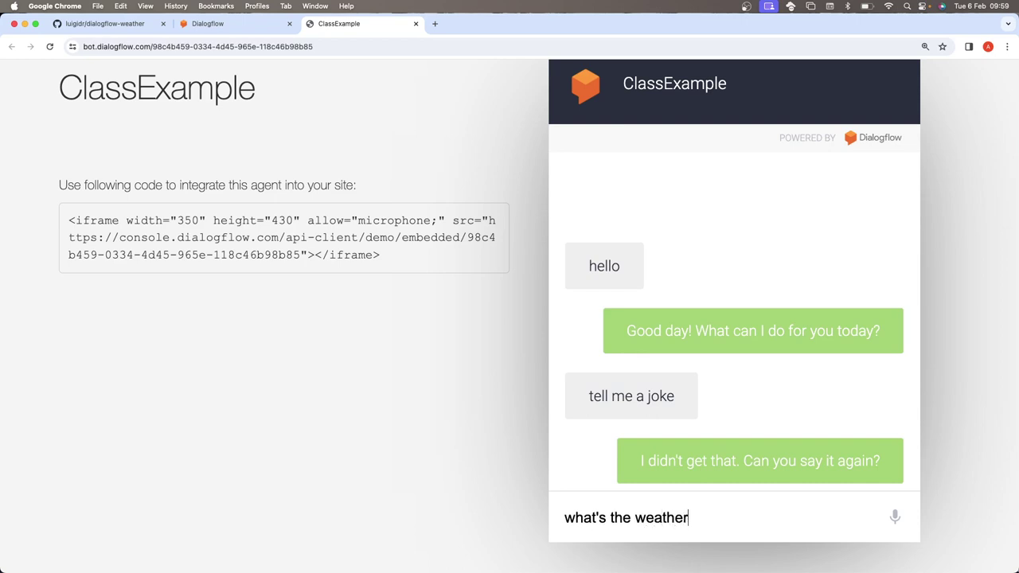
{"action": "type", "text": " like in London"}
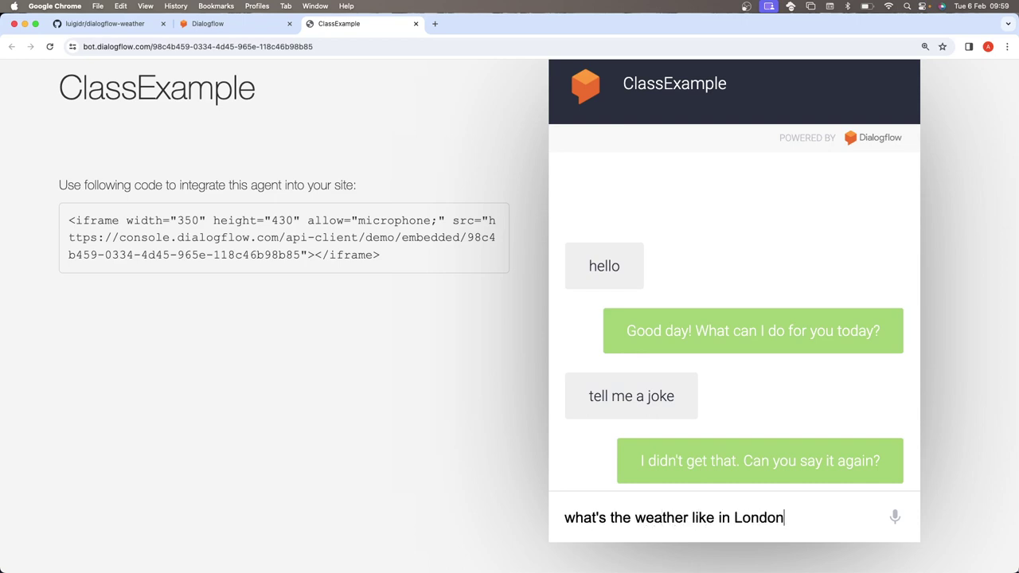
{"action": "key", "text": "Return"}
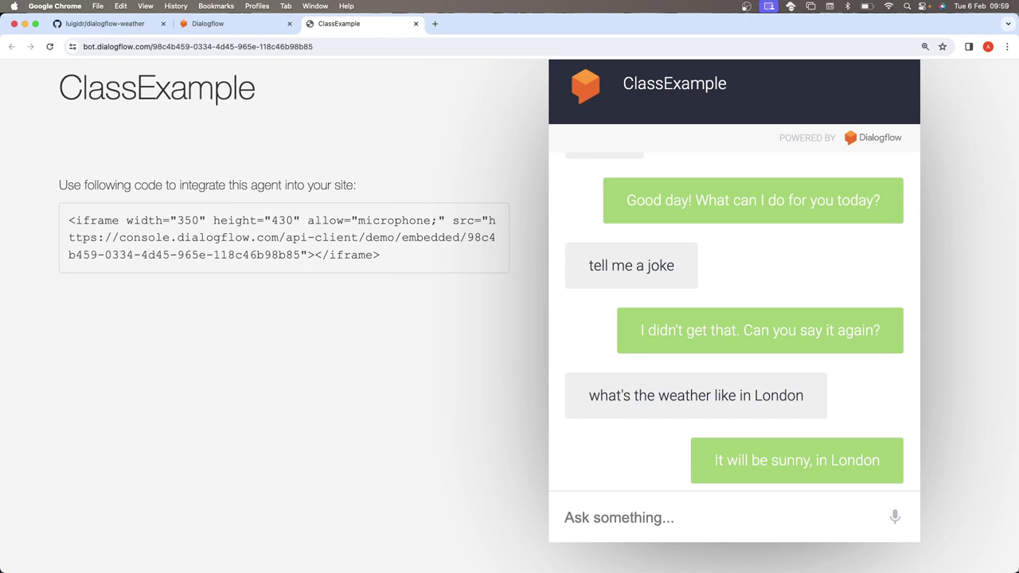
- Switch to the GitHub dialogflow-weather tab, then bring the local project's code editor forward
{"action": "left_click", "coordinate": [133, 31]}
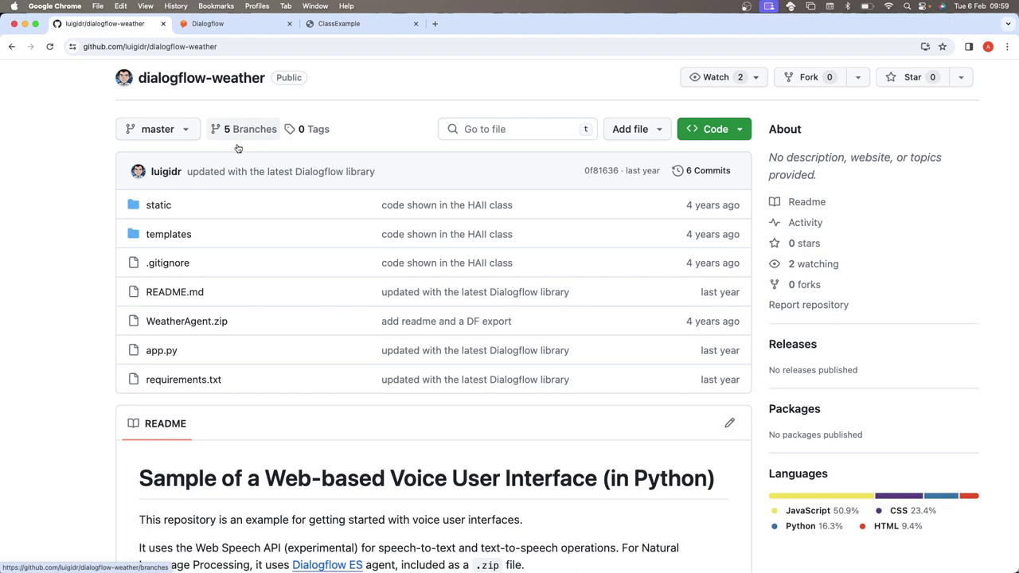
{"action": "mouse_move", "coordinate": [247, 178]}
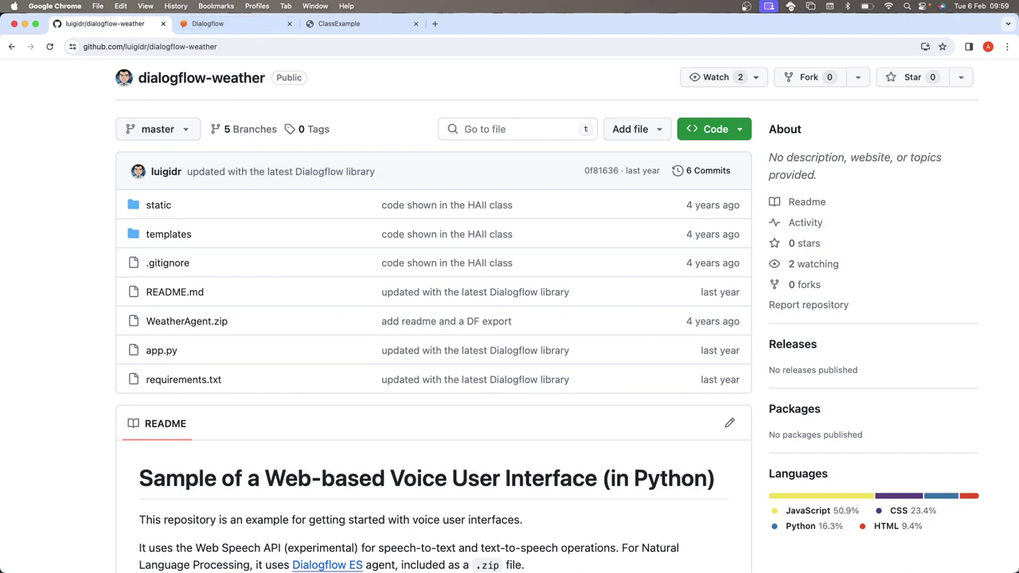
{"action": "left_click", "coordinate": [673, 556]}
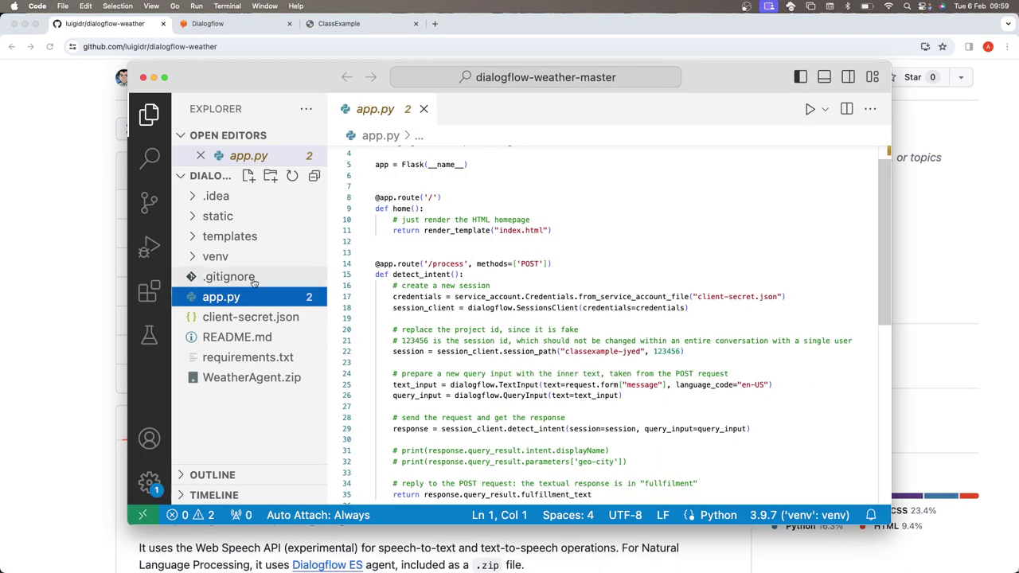
- Run app.py, then install the project's dependencies with pip3 install -r requirements.txt
{"action": "right_click", "coordinate": [466, 282]}
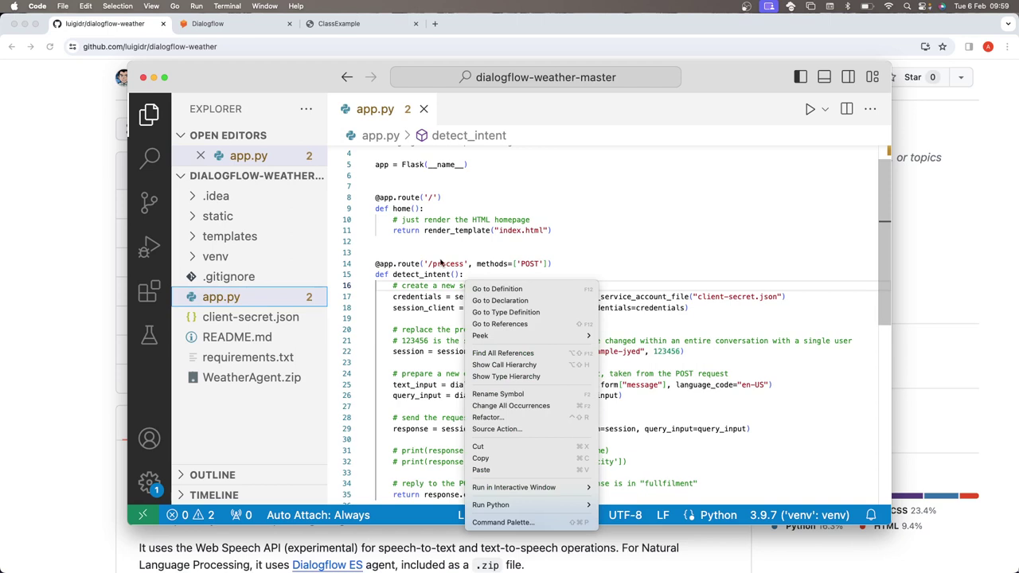
{"action": "key", "text": "Escape"}
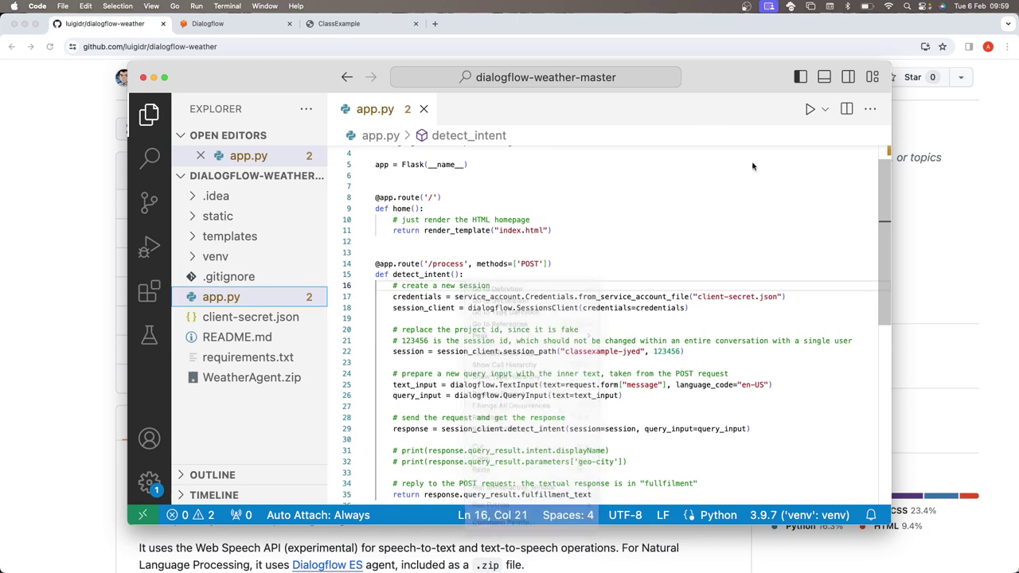
{"action": "scroll", "coordinate": [810, 112], "scroll_direction": "up", "scroll_amount": 1}
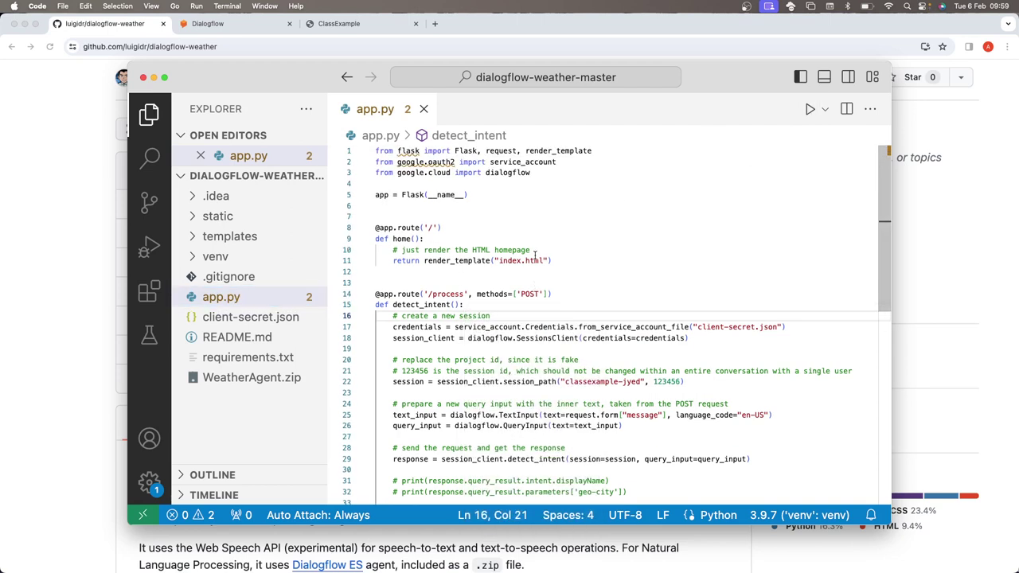
{"action": "left_click", "coordinate": [810, 111]}
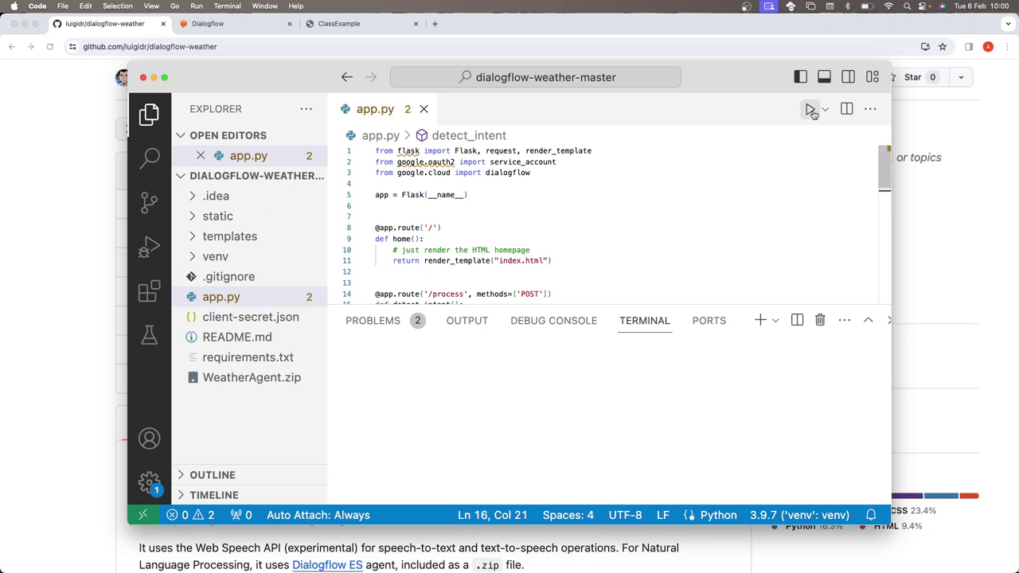
{"action": "left_click", "coordinate": [622, 210]}
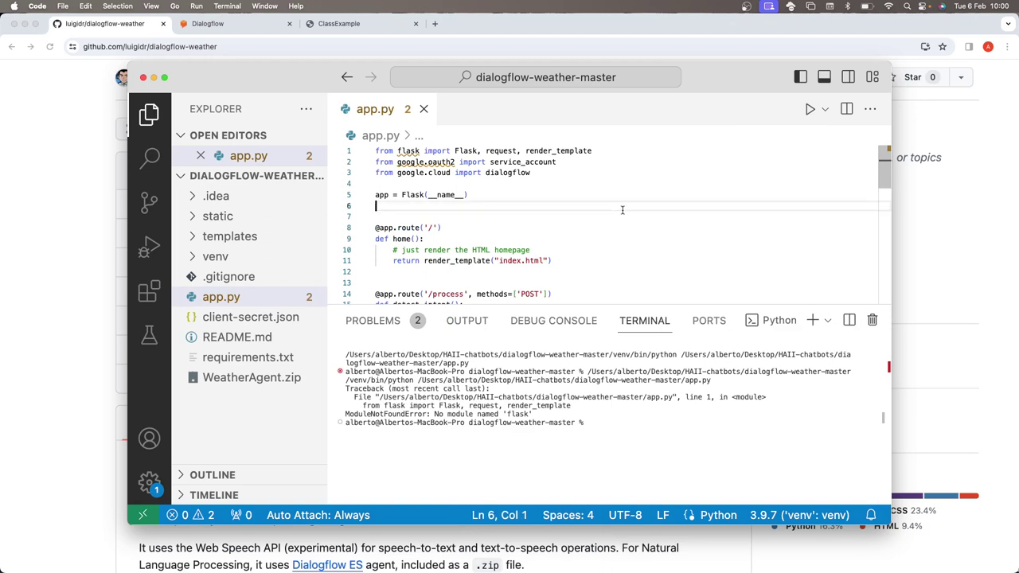
{"action": "mouse_move", "coordinate": [404, 150]}
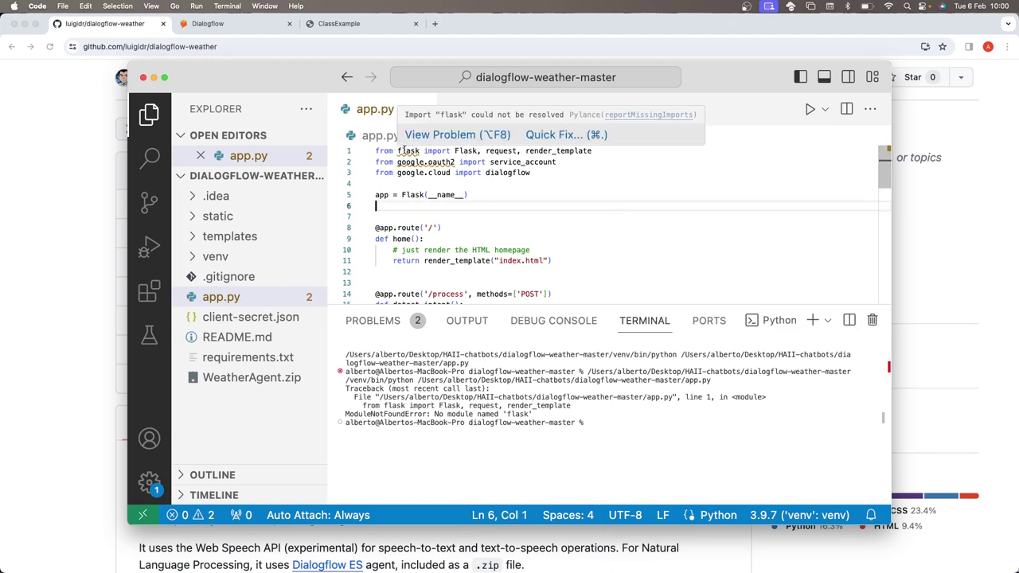
{"action": "left_click", "coordinate": [413, 184]}
{"action": "left_click", "coordinate": [661, 411]}
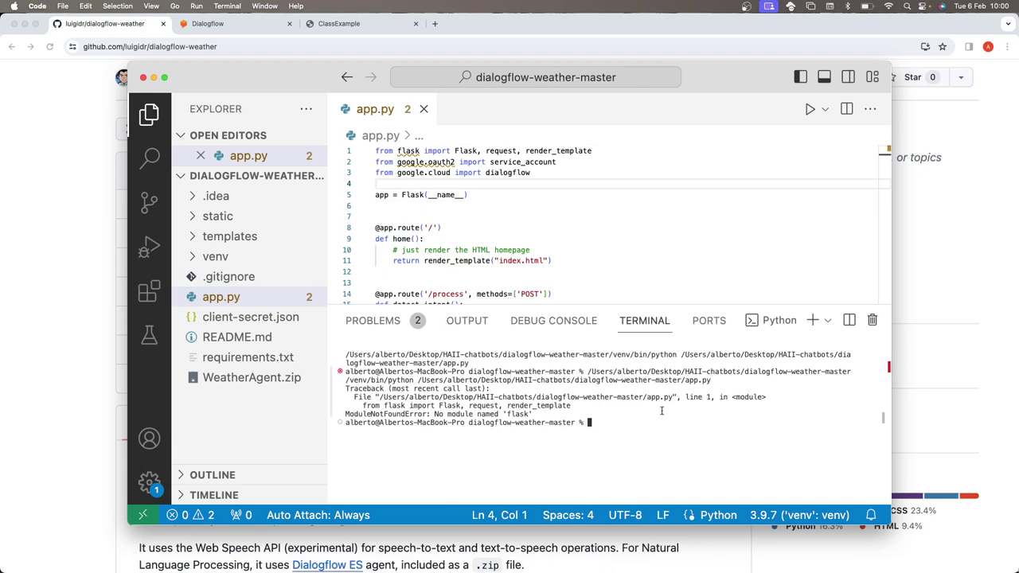
{"action": "type", "text": "pip3 install -r requirem"}
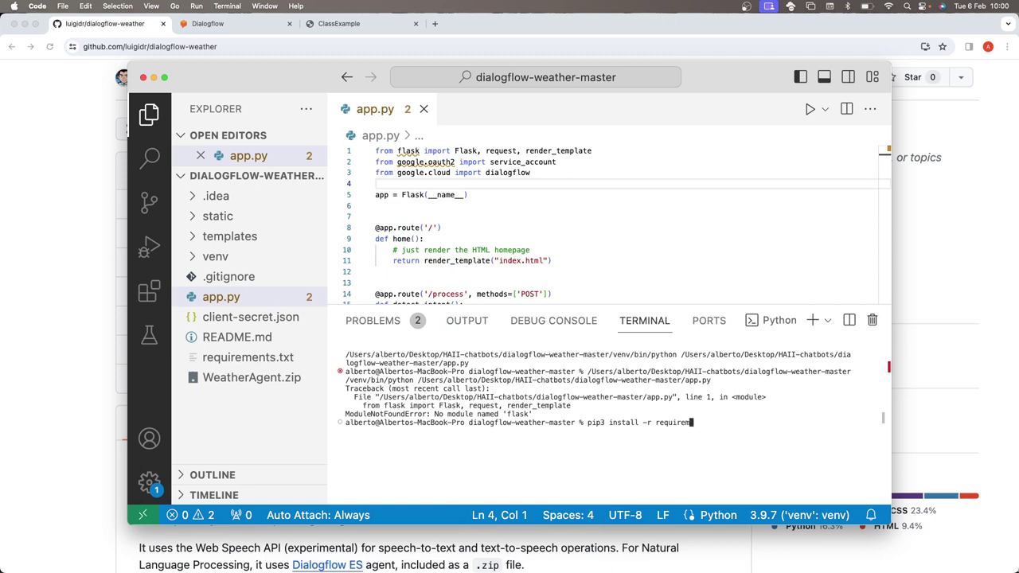
{"action": "type", "text": "ents.txt"}
{"action": "key", "text": "Return"}
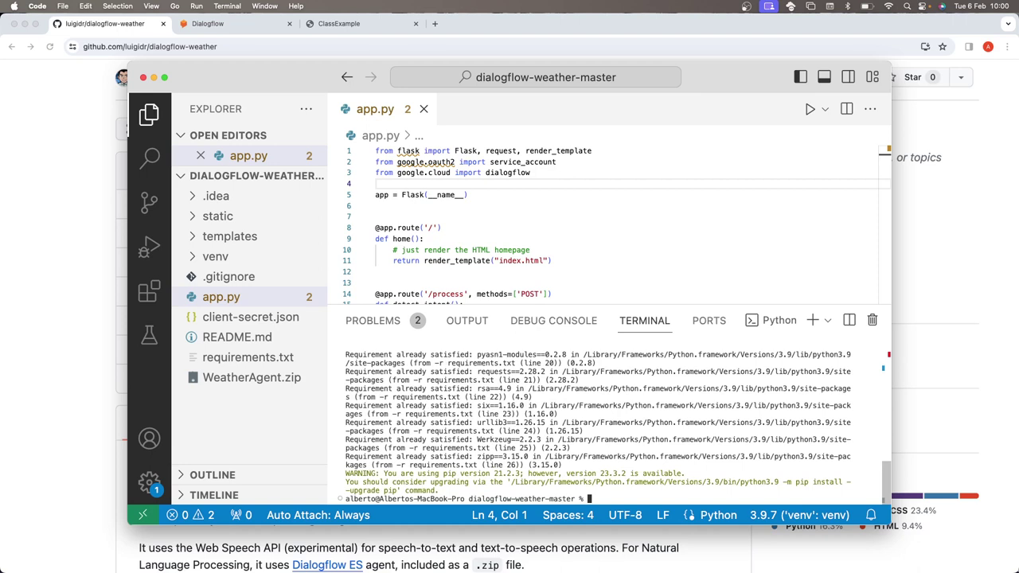
- Rerun app.py, install Flask with pip3 install flask, run again, and maximize the window
{"action": "left_click", "coordinate": [808, 109]}
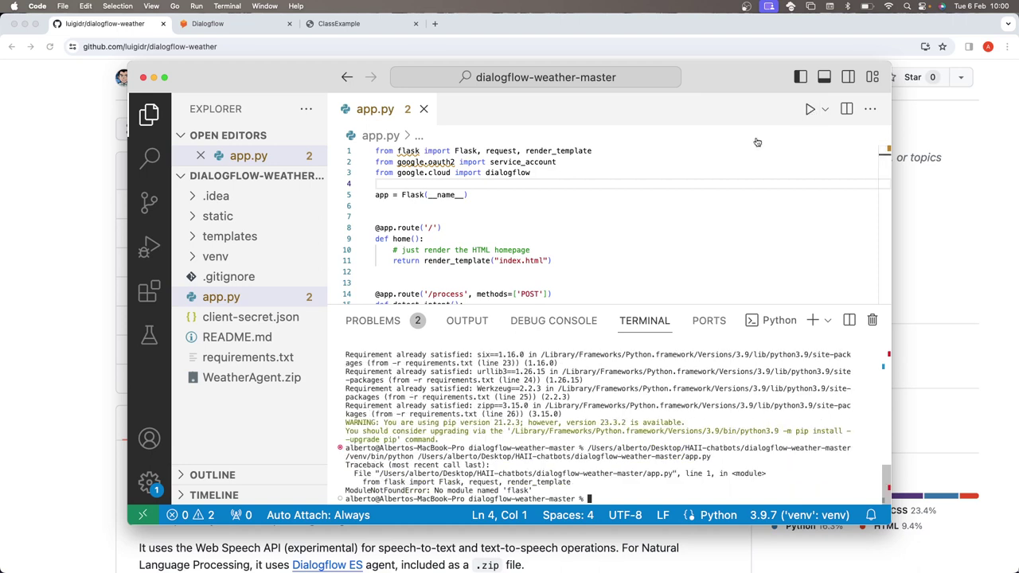
{"action": "left_click", "coordinate": [589, 196]}
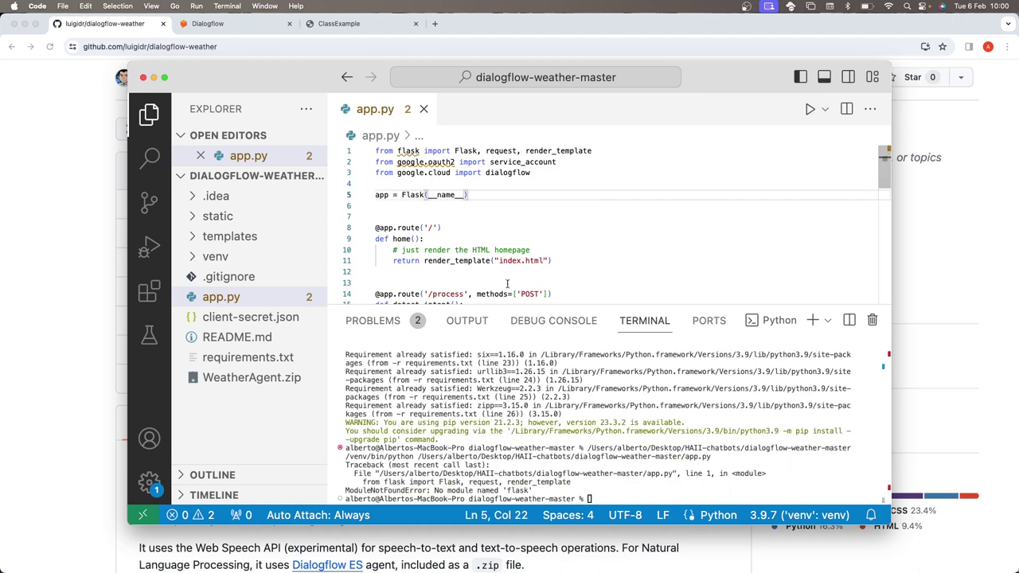
{"action": "left_click", "coordinate": [630, 490]}
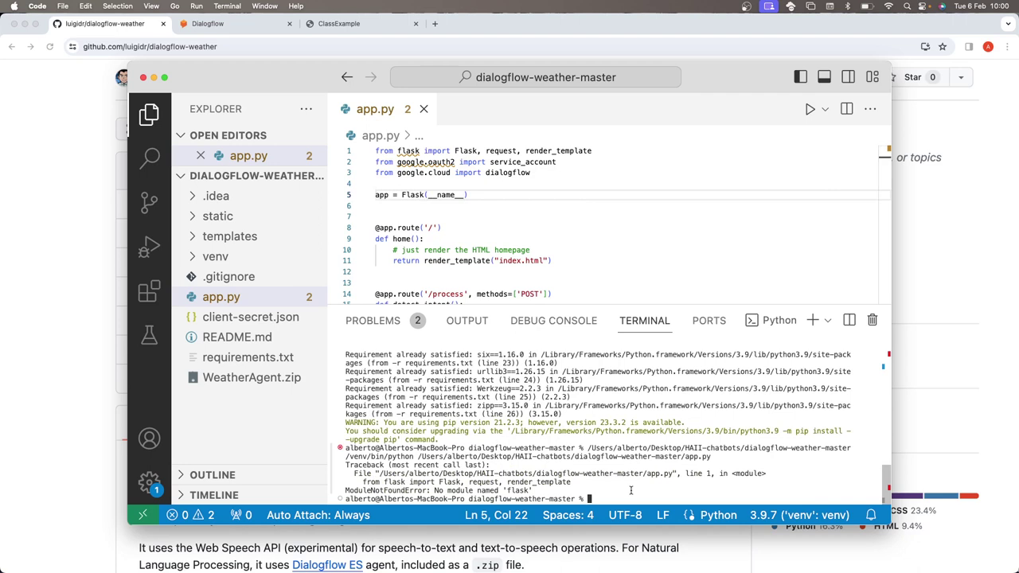
{"action": "type", "text": "pip3 install flask"}
{"action": "key", "text": "Return"}
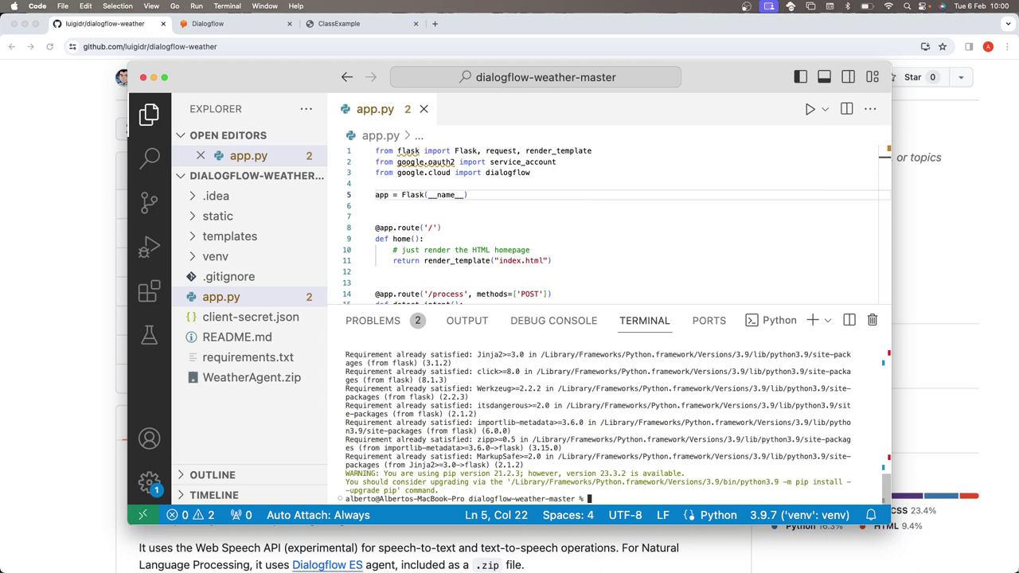
{"action": "left_click", "coordinate": [810, 109]}
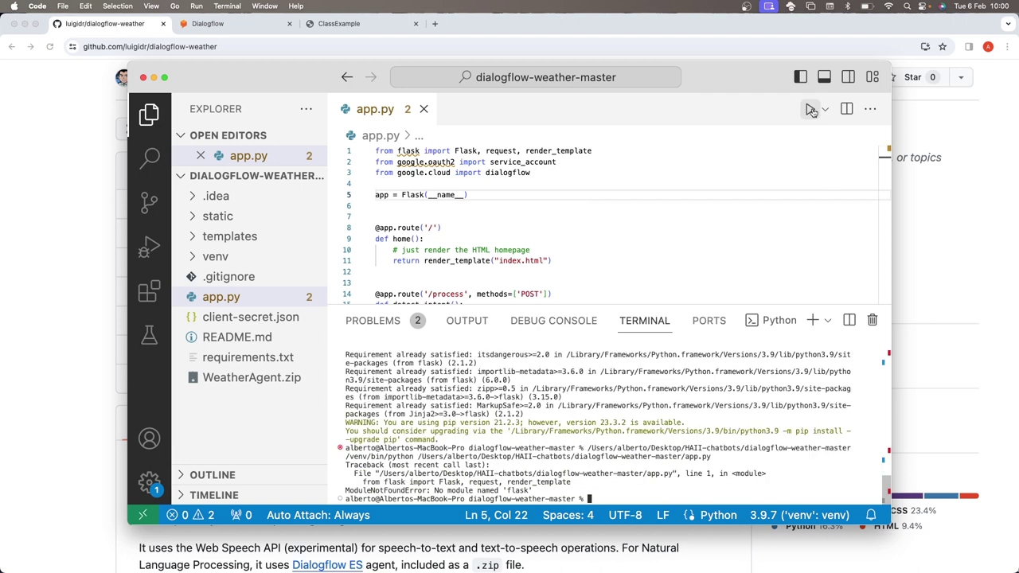
{"action": "scroll", "coordinate": [578, 366], "scroll_direction": "up", "scroll_amount": 3}
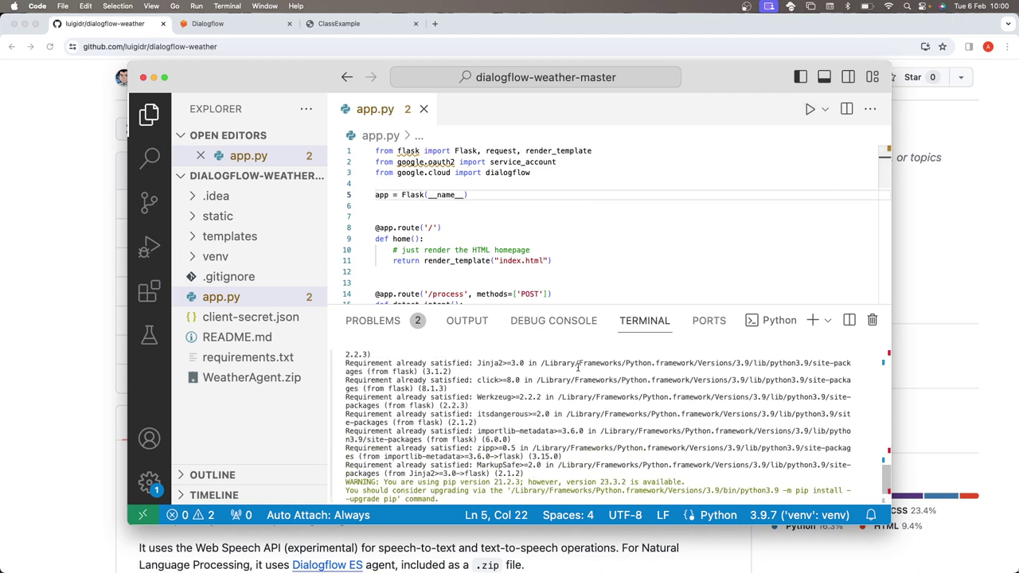
{"action": "scroll", "coordinate": [578, 366], "scroll_direction": "down", "scroll_amount": 3}
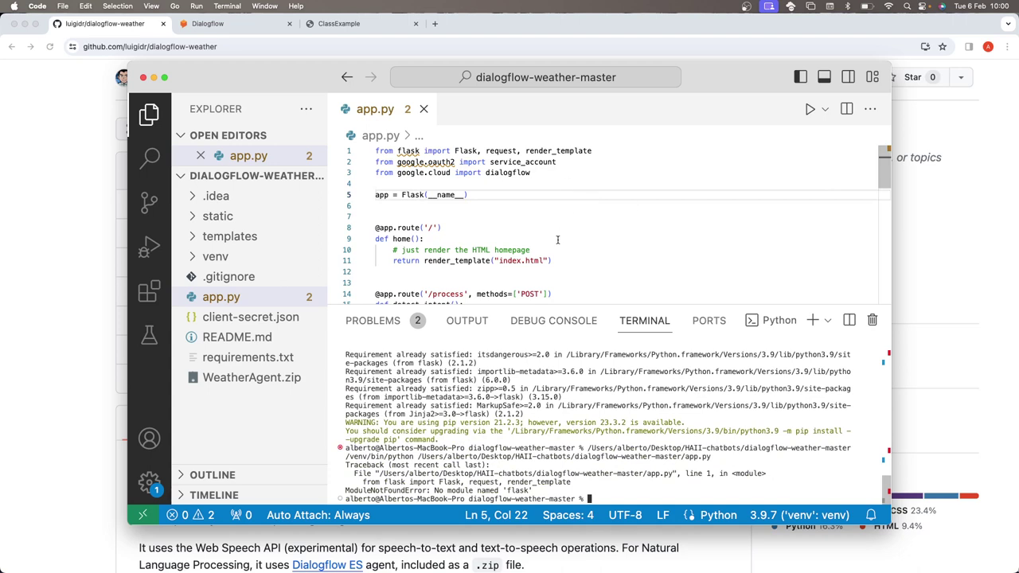
{"action": "scroll", "coordinate": [568, 211], "scroll_direction": "down", "scroll_amount": 5}
{"action": "scroll", "coordinate": [533, 226], "scroll_direction": "down", "scroll_amount": 3}
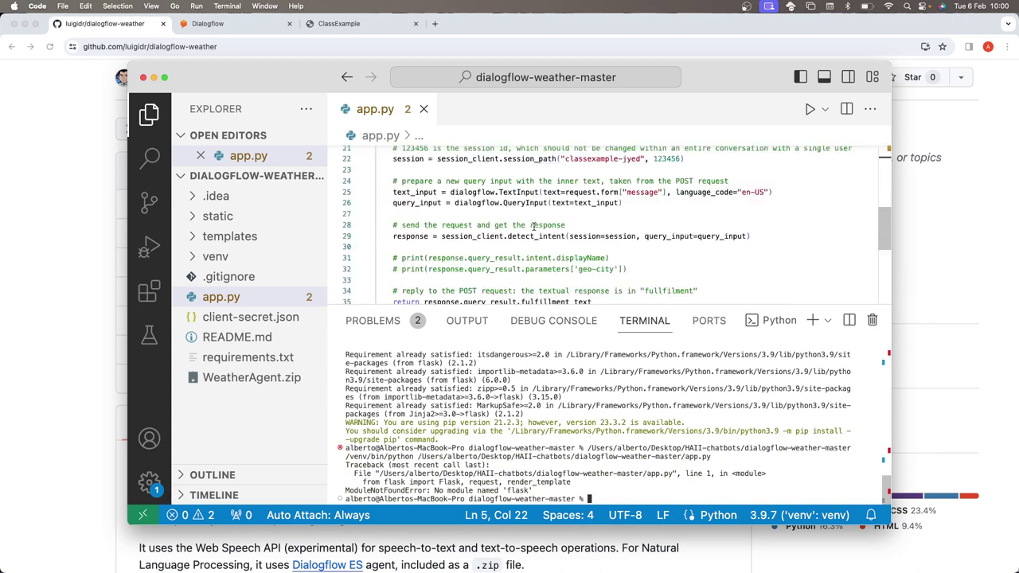
{"action": "scroll", "coordinate": [533, 226], "scroll_direction": "up", "scroll_amount": 8}
{"action": "double_click", "coordinate": [264, 74]}
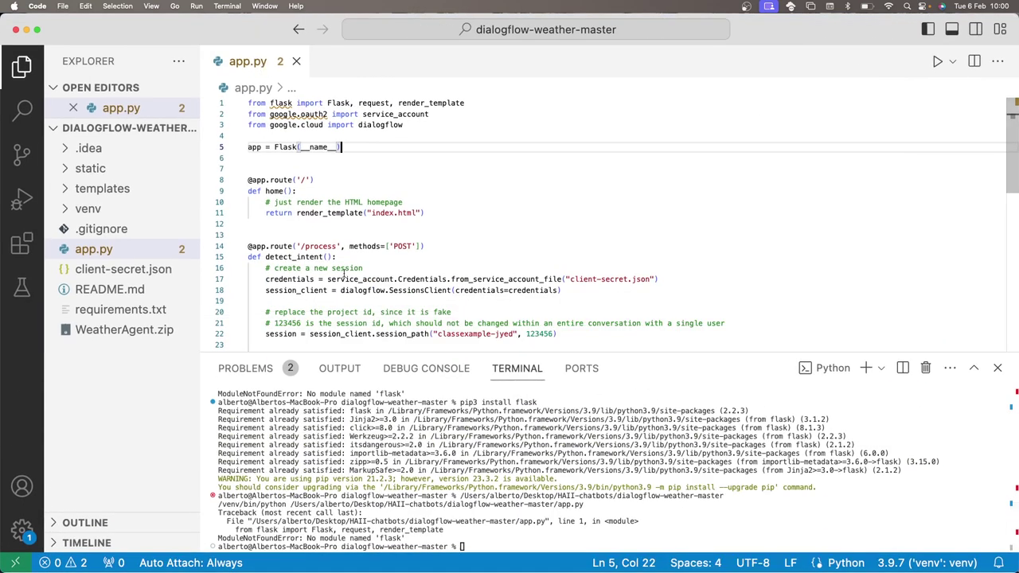
- Close the terminal and select the classexample-jyed project id on line 22 of app.py
{"action": "scroll", "coordinate": [344, 275], "scroll_direction": "down", "scroll_amount": 2}
{"action": "scroll", "coordinate": [344, 274], "scroll_direction": "up", "scroll_amount": 2}
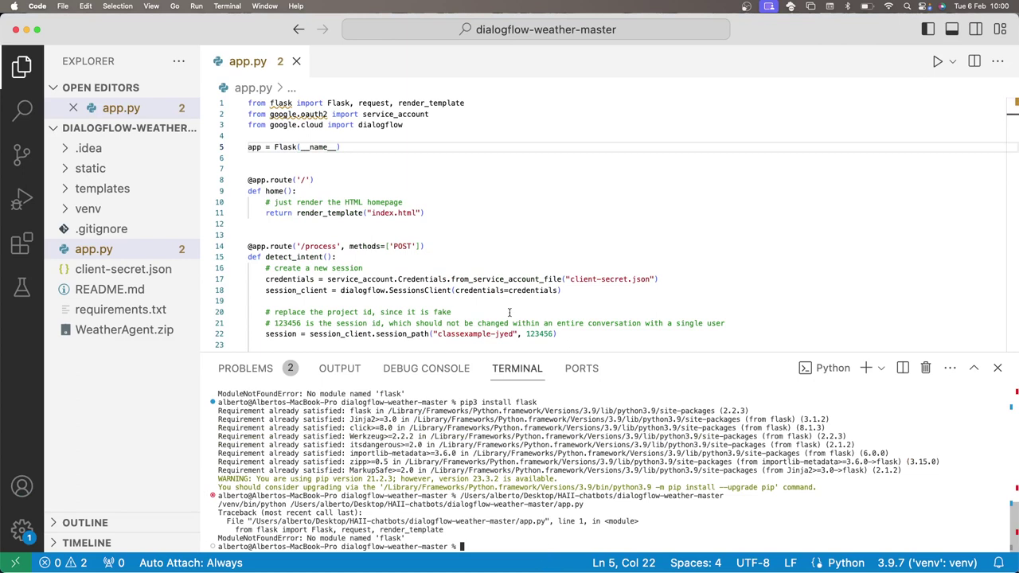
{"action": "scroll", "coordinate": [510, 312], "scroll_direction": "down", "scroll_amount": 2}
{"action": "scroll", "coordinate": [506, 300], "scroll_direction": "up", "scroll_amount": 2}
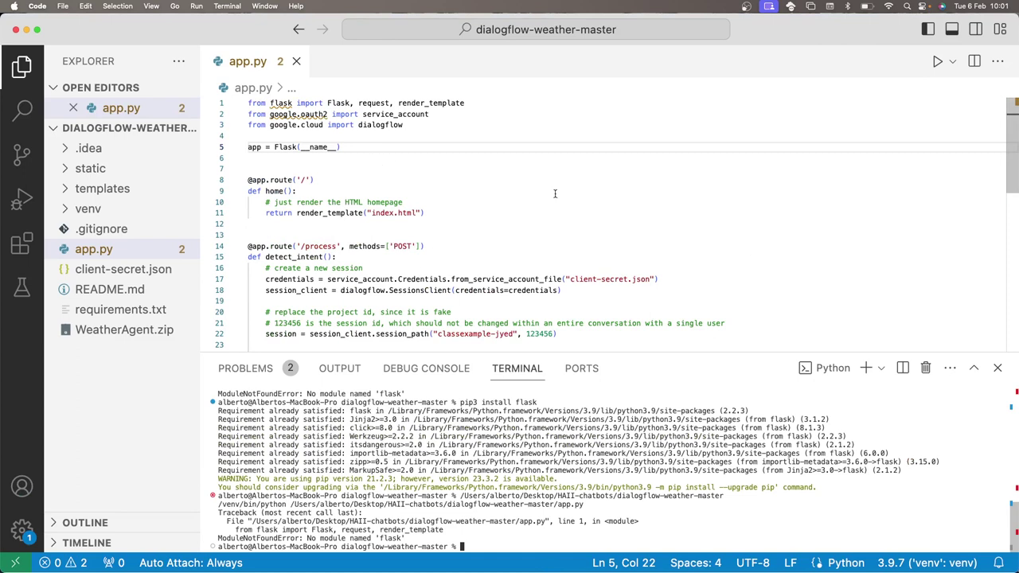
{"action": "left_click", "coordinate": [997, 368]}
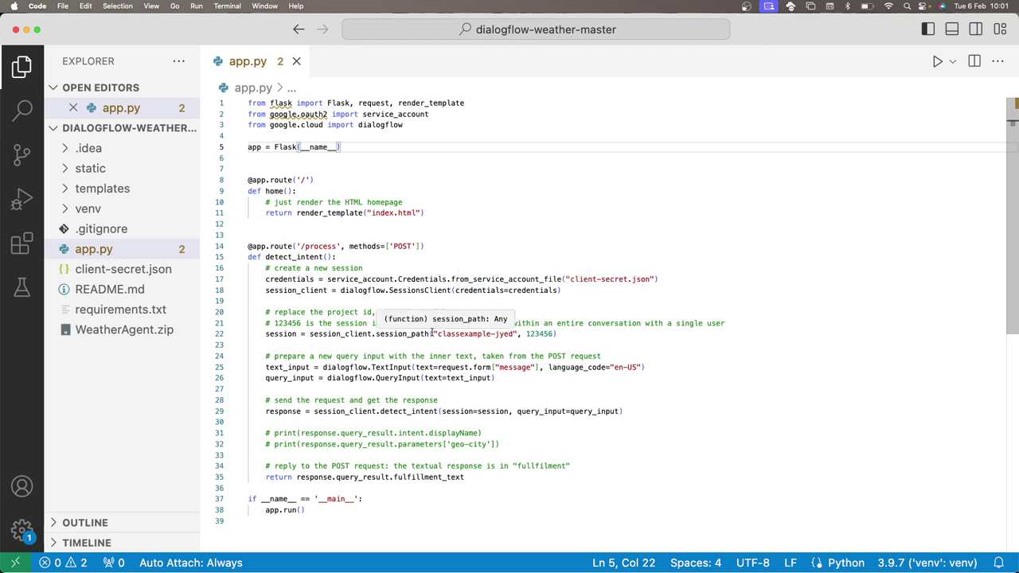
{"action": "left_click_drag", "start_coordinate": [432, 334], "coordinate": [518, 334]}
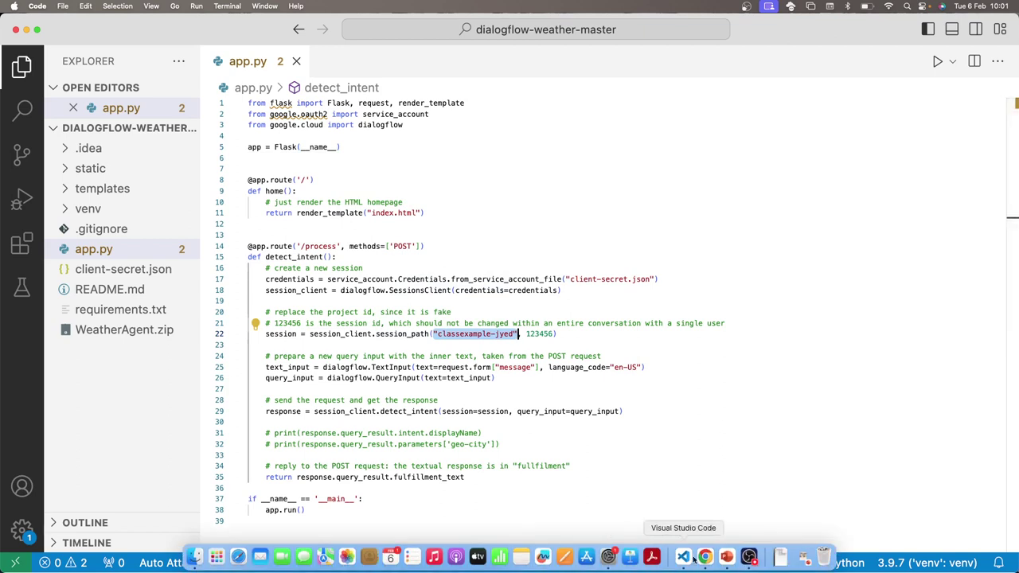
- Select the client-secret.json file name on line 17, then return to Chrome's Dialogflow tab
{"action": "left_click", "coordinate": [694, 557]}
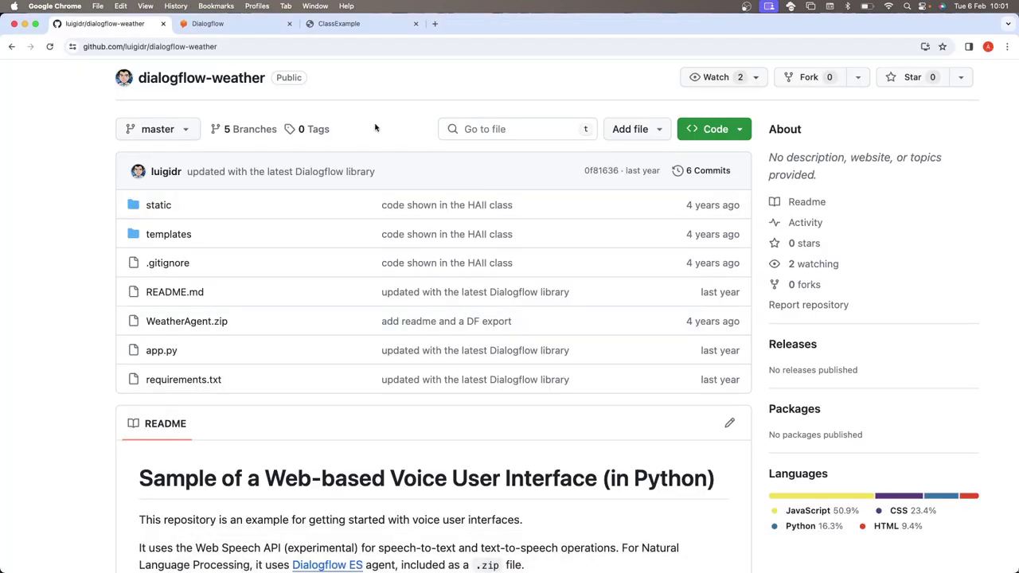
{"action": "key", "text": "super+Tab"}
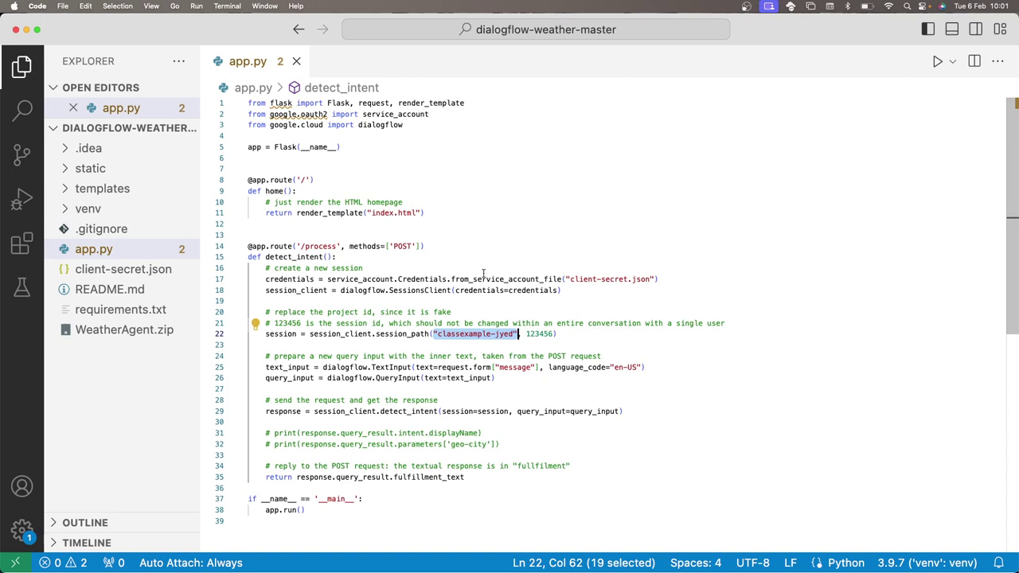
{"action": "scroll", "coordinate": [483, 275], "scroll_direction": "down", "scroll_amount": 1}
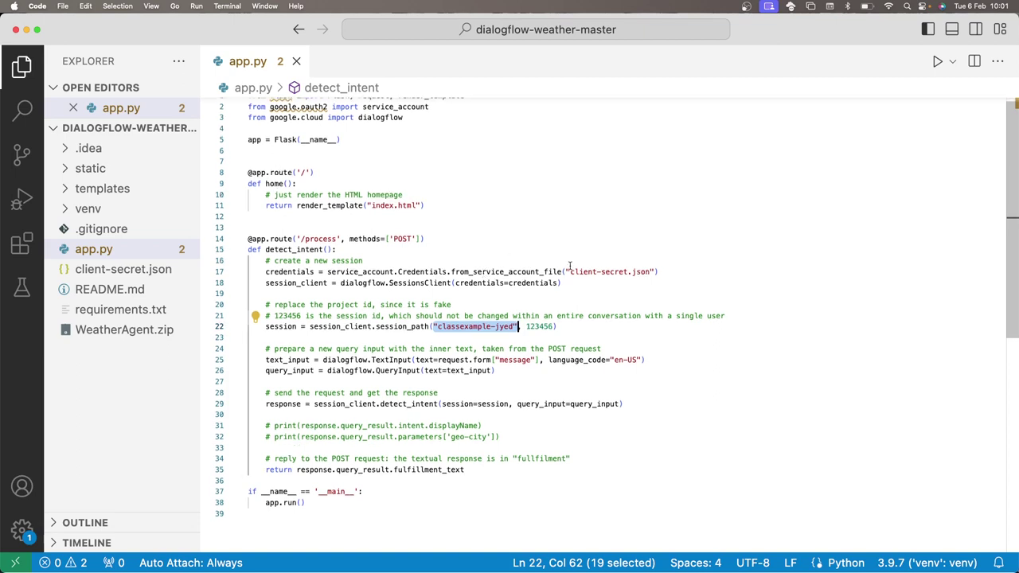
{"action": "left_click_drag", "start_coordinate": [570, 271], "coordinate": [646, 271]}
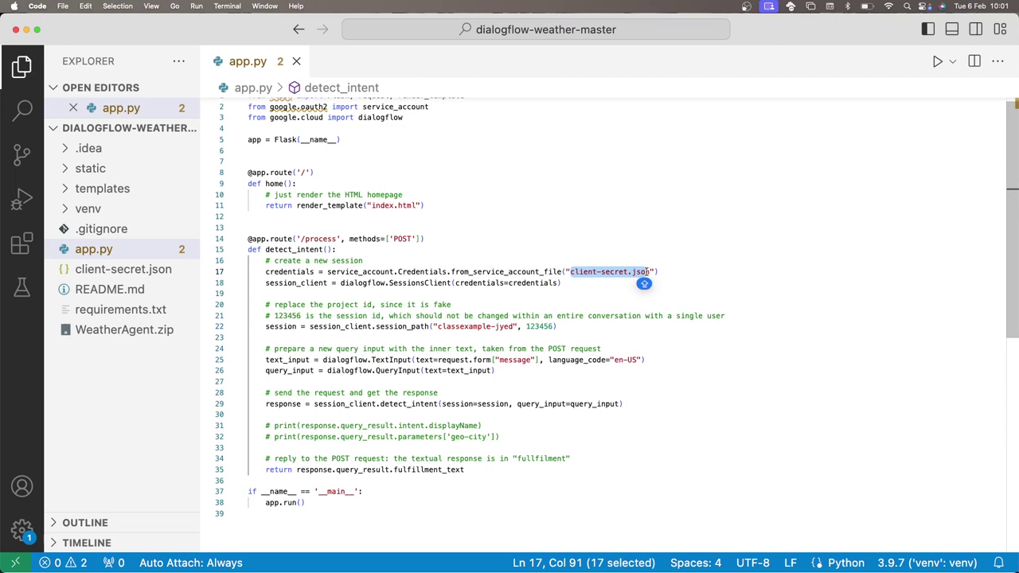
{"action": "key", "text": "super+Tab"}
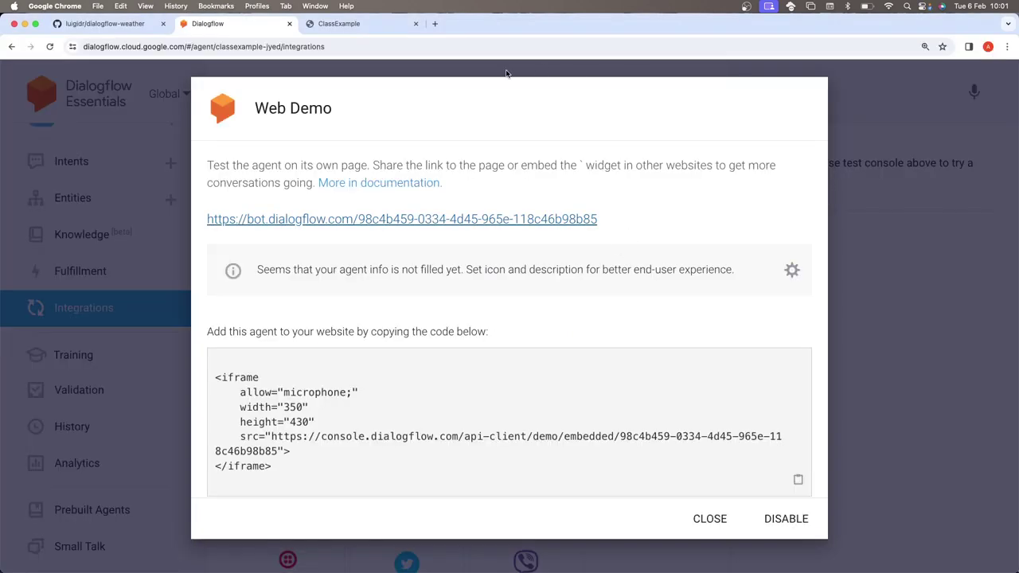
- Close the Web Demo dialog, switch to the ClassExample tab and start an address-bar search for 'google console'
{"action": "left_click", "coordinate": [503, 73]}
{"action": "left_click", "coordinate": [342, 24]}
{"action": "left_click", "coordinate": [347, 47]}
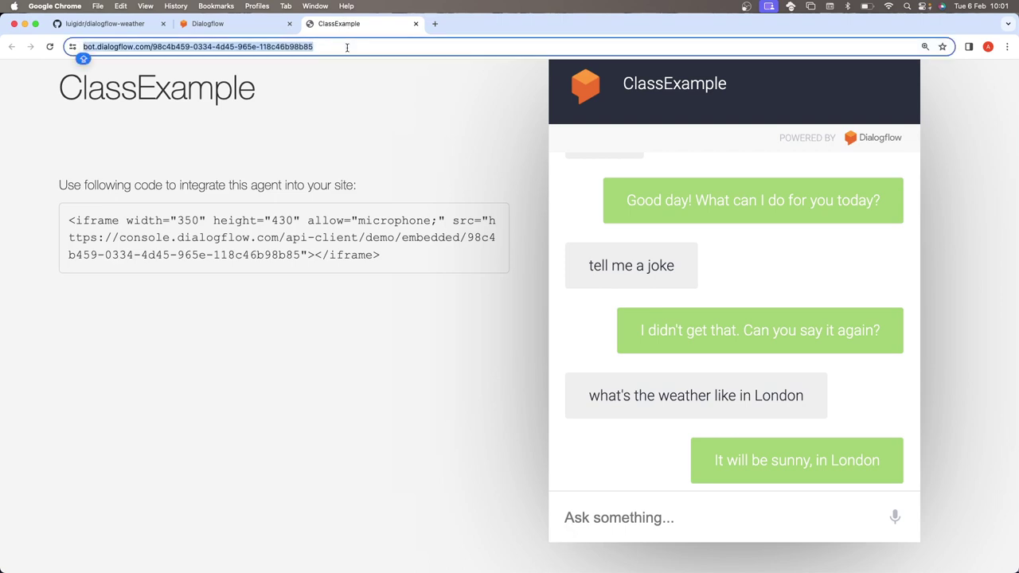
{"action": "type", "text": "GOO"}
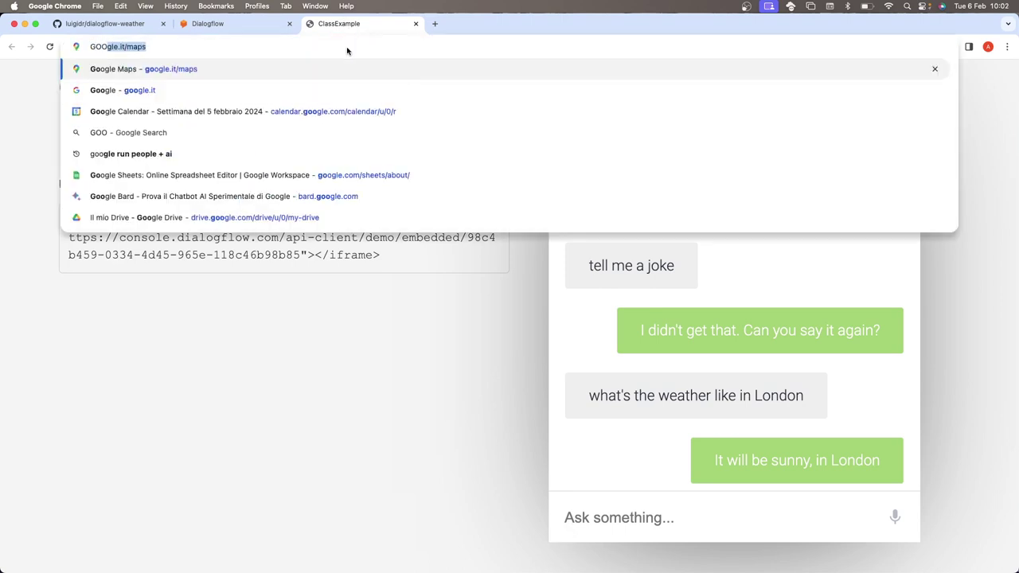
{"action": "key", "text": "BackSpace"}
{"action": "key", "text": "BackSpace"}
{"action": "key", "text": "BackSpace"}
{"action": "key", "text": "BackSpace"}
{"action": "type", "text": "oo"}
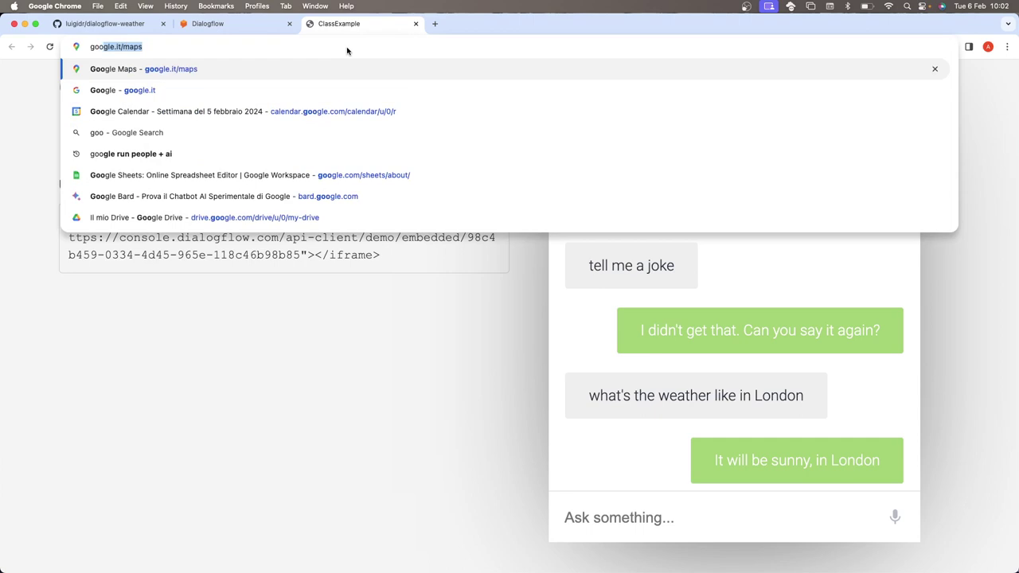
{"action": "type", "text": "le"}
{"action": "key", "text": "BackSpace"}
{"action": "key", "text": "BackSpace"}
- Search 'google console', open Google Cloud Console and copy the classexample-jyed name from the project picker
{"action": "type", "text": "le console"}
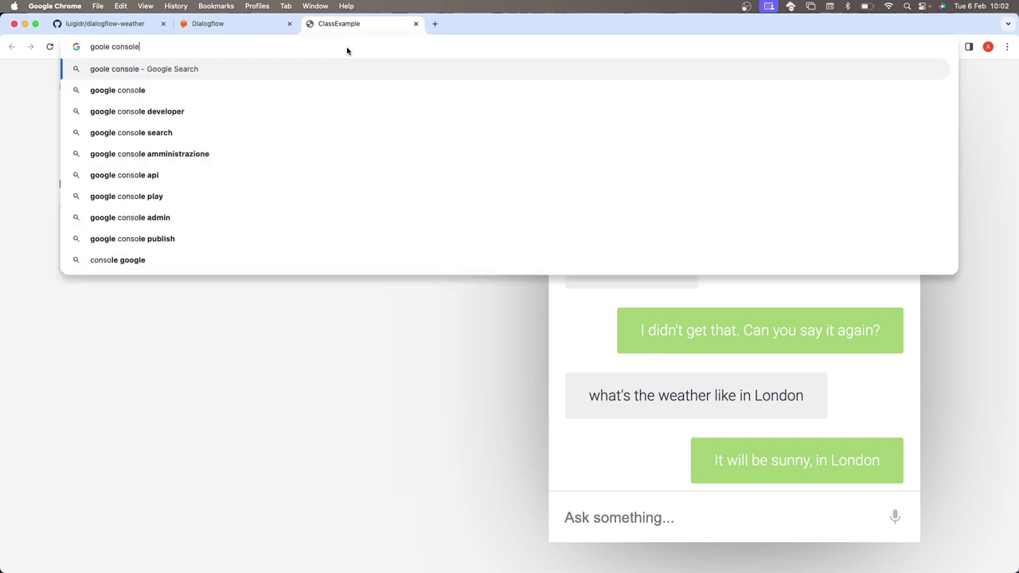
{"action": "key", "text": "Return"}
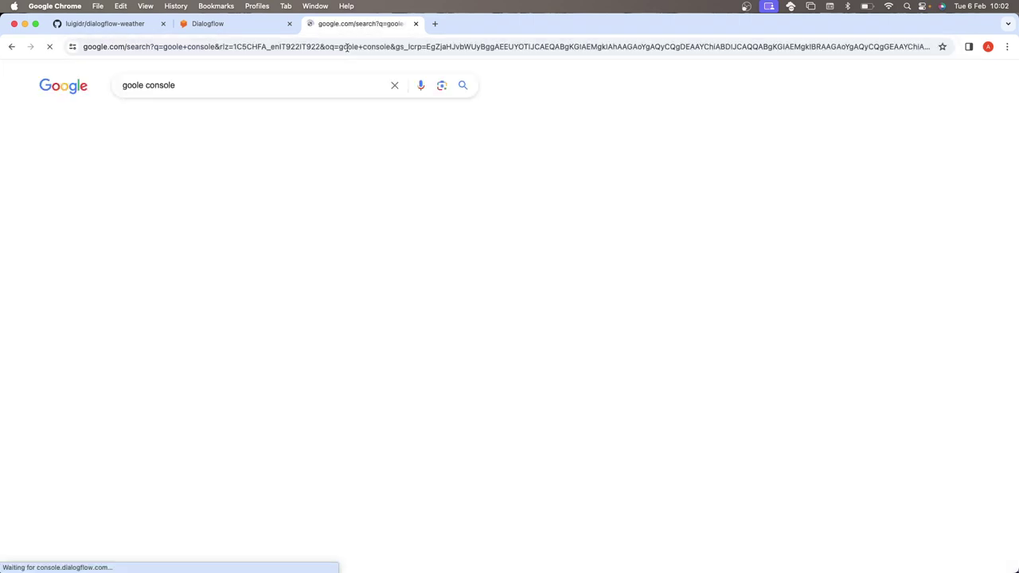
{"action": "scroll", "coordinate": [244, 268], "scroll_direction": "down", "scroll_amount": 2}
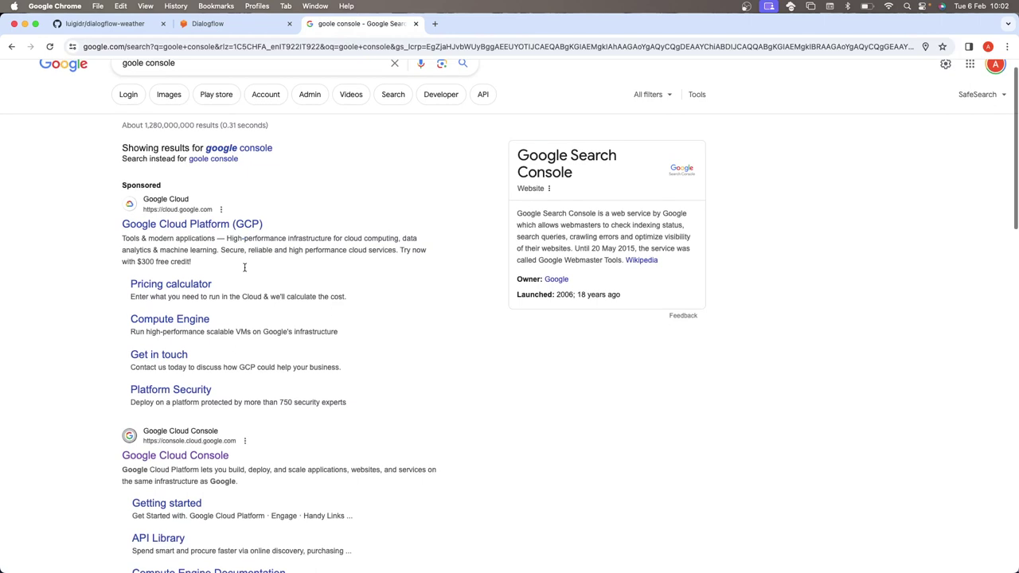
{"action": "left_click", "coordinate": [225, 400]}
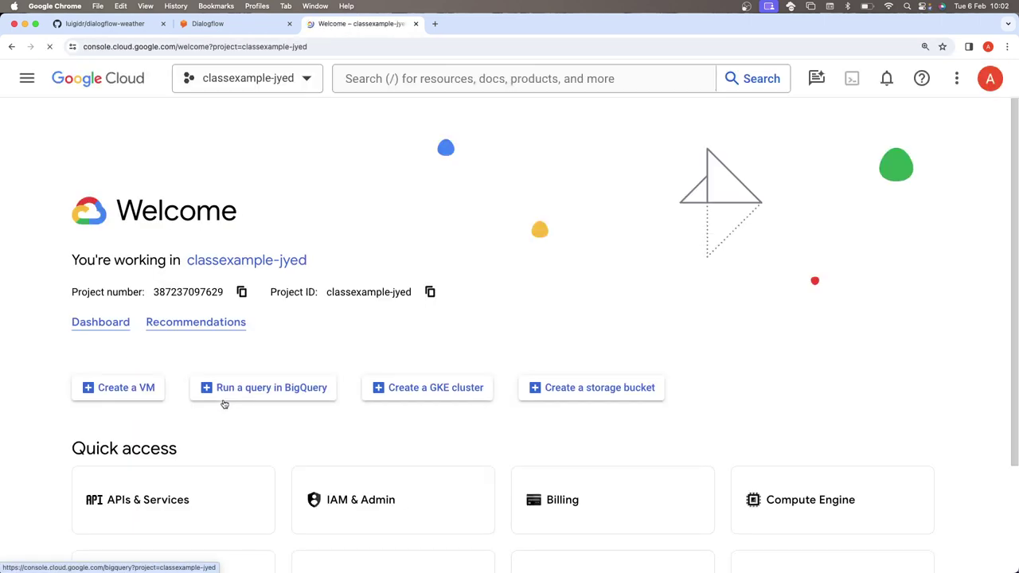
{"action": "left_click", "coordinate": [293, 84]}
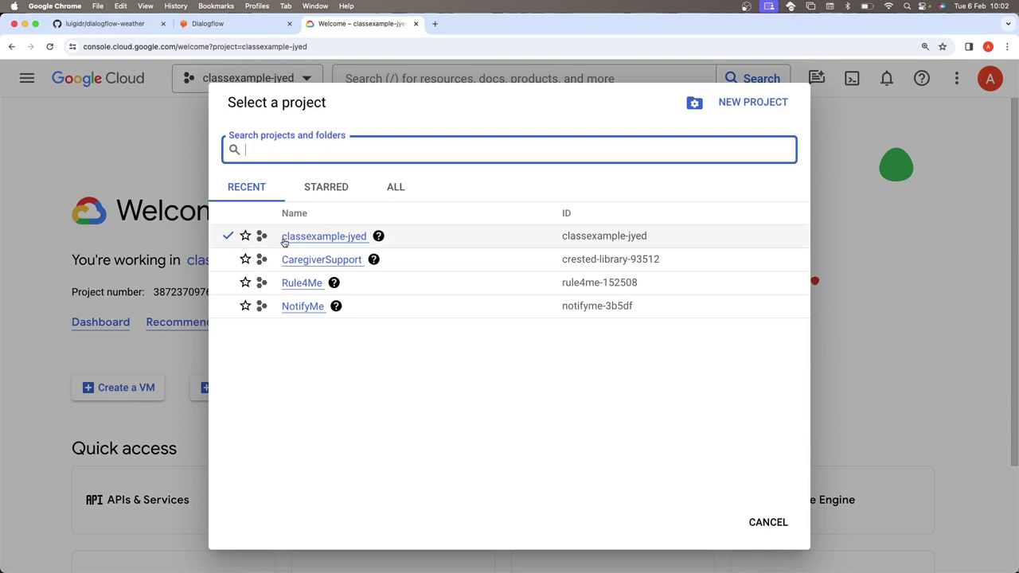
{"action": "left_click_drag", "start_coordinate": [284, 243], "coordinate": [367, 244]}
{"action": "key", "text": "super+c"}
- Paste classexample-jyed over the old project id on line 22 of app.py, then select client-secret.json
{"action": "key", "text": "super+Tab"}
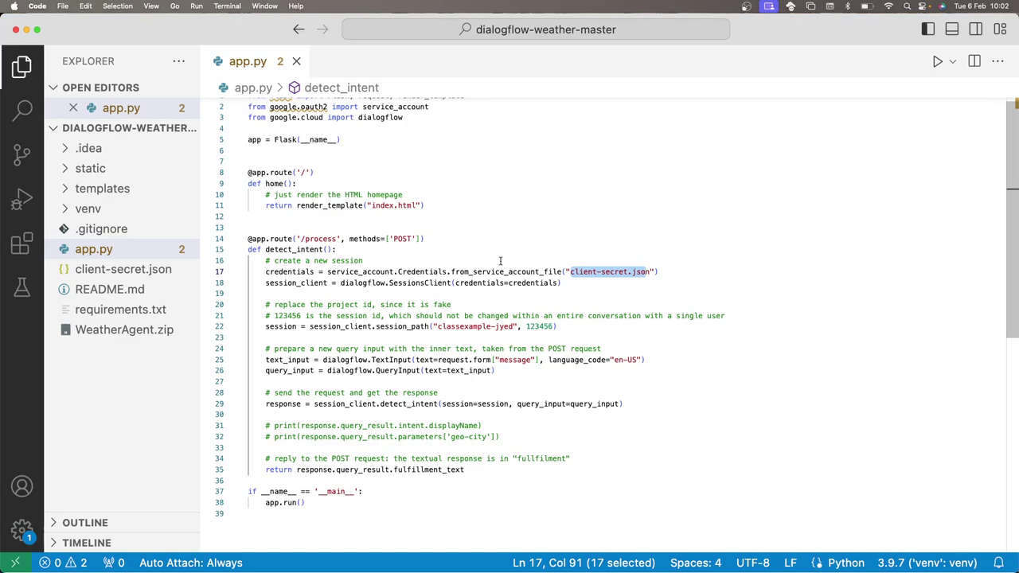
{"action": "left_click", "coordinate": [590, 325]}
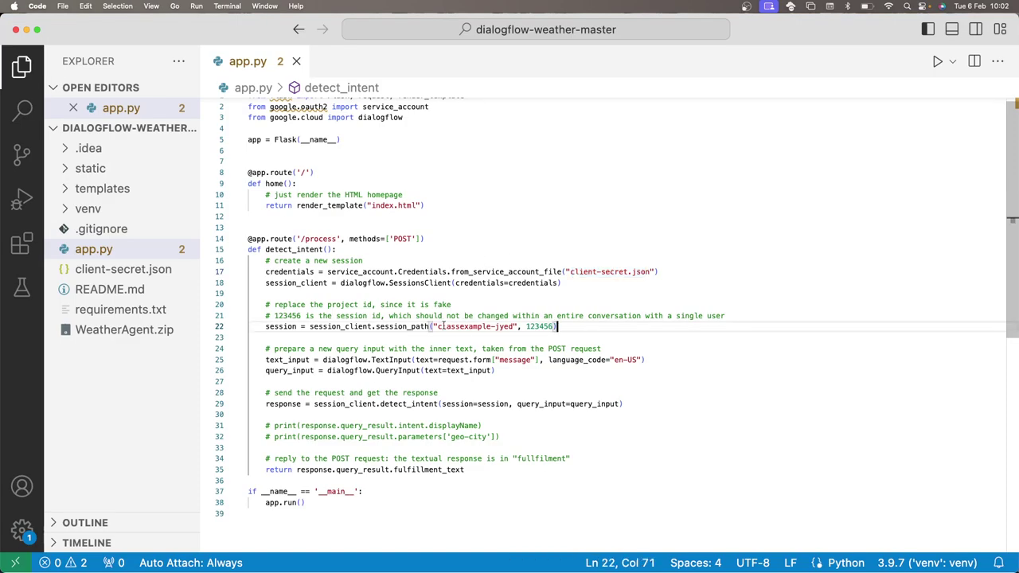
{"action": "left_click_drag", "start_coordinate": [439, 326], "coordinate": [516, 326]}
{"action": "key", "text": "super+v"}
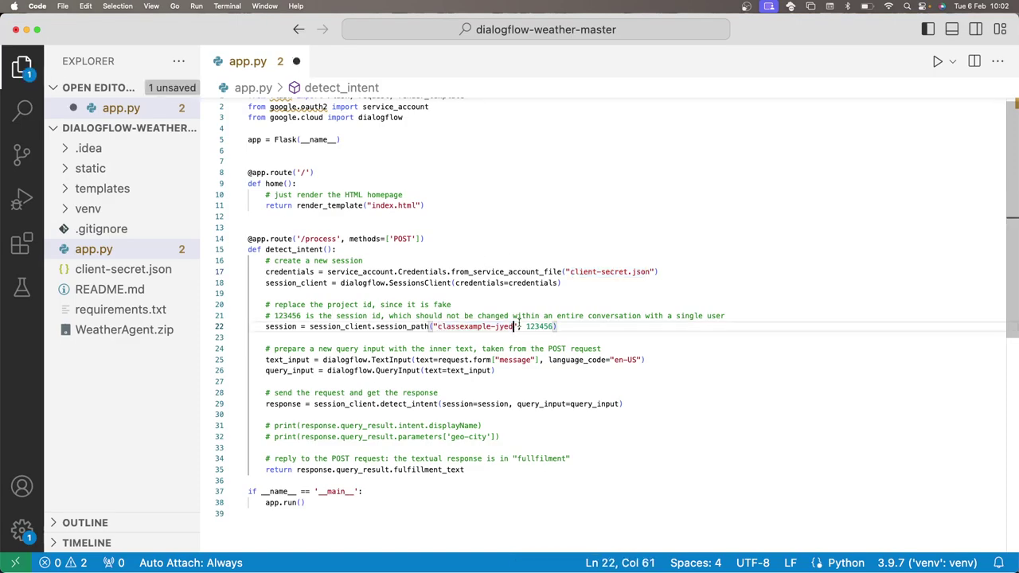
{"action": "left_click", "coordinate": [560, 263]}
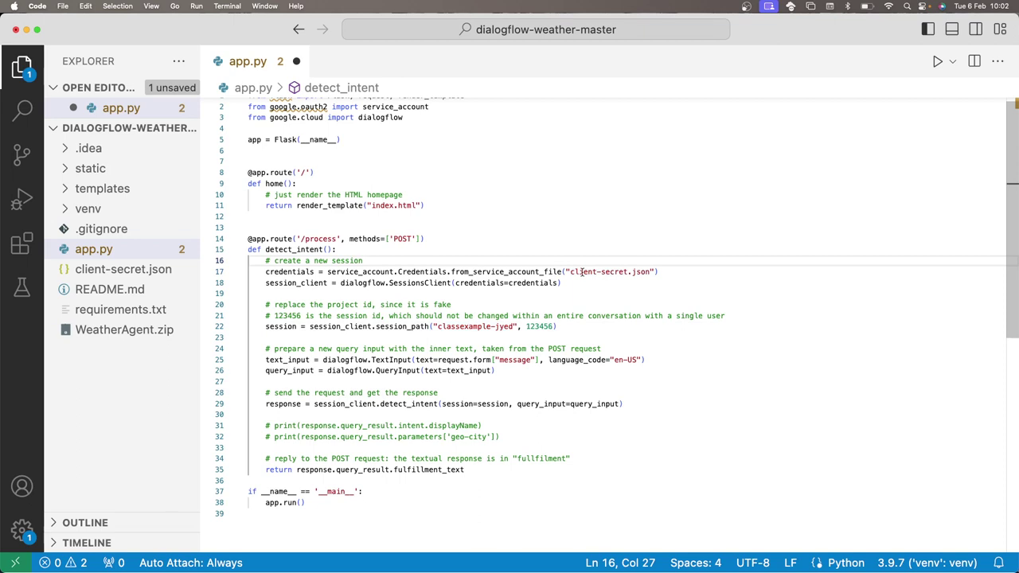
{"action": "left_click_drag", "start_coordinate": [571, 271], "coordinate": [651, 271]}
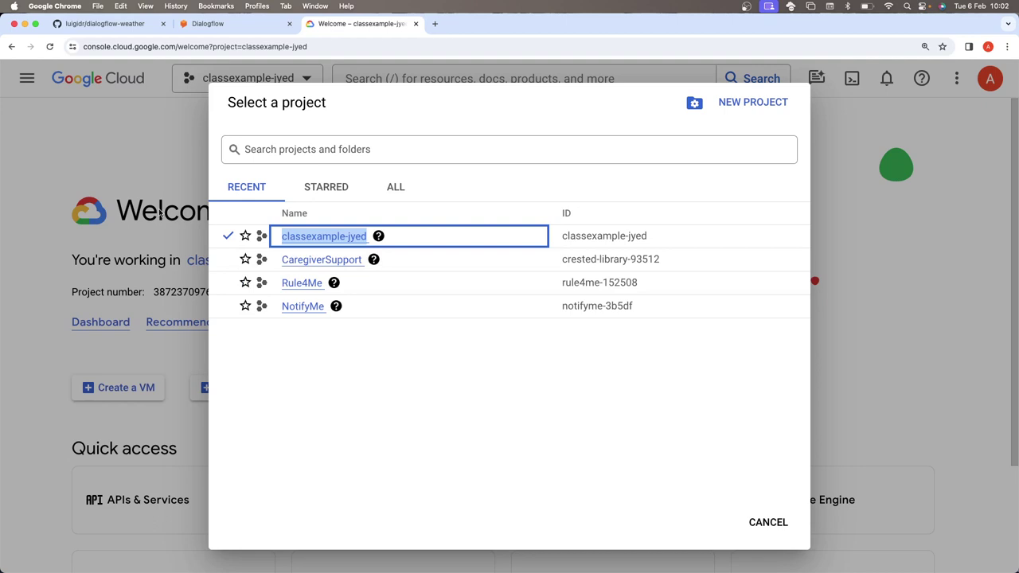
- Back in the Cloud Console, expand the full product list in the navigation menu
{"action": "left_click", "coordinate": [139, 196]}
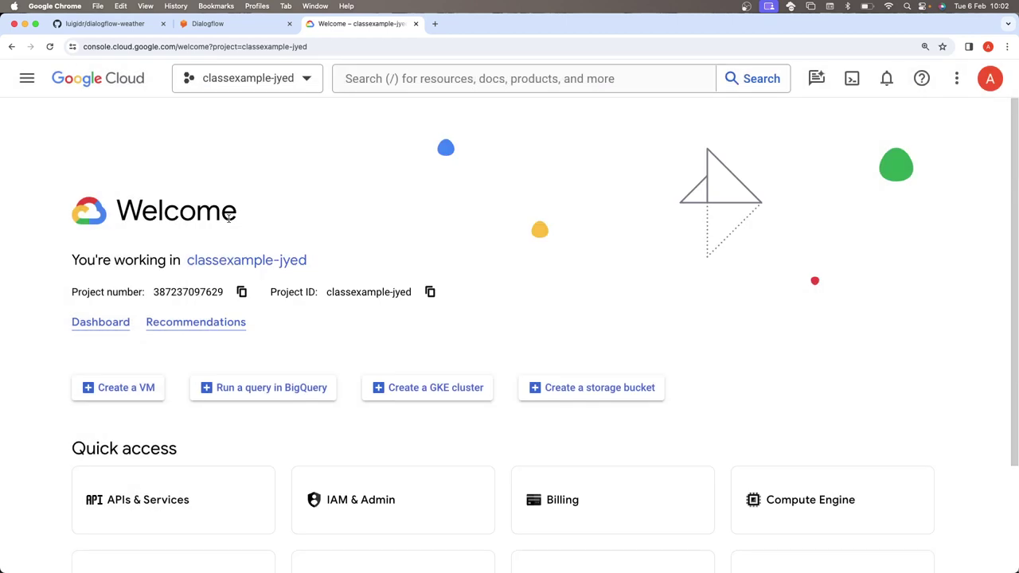
{"action": "left_click", "coordinate": [26, 78]}
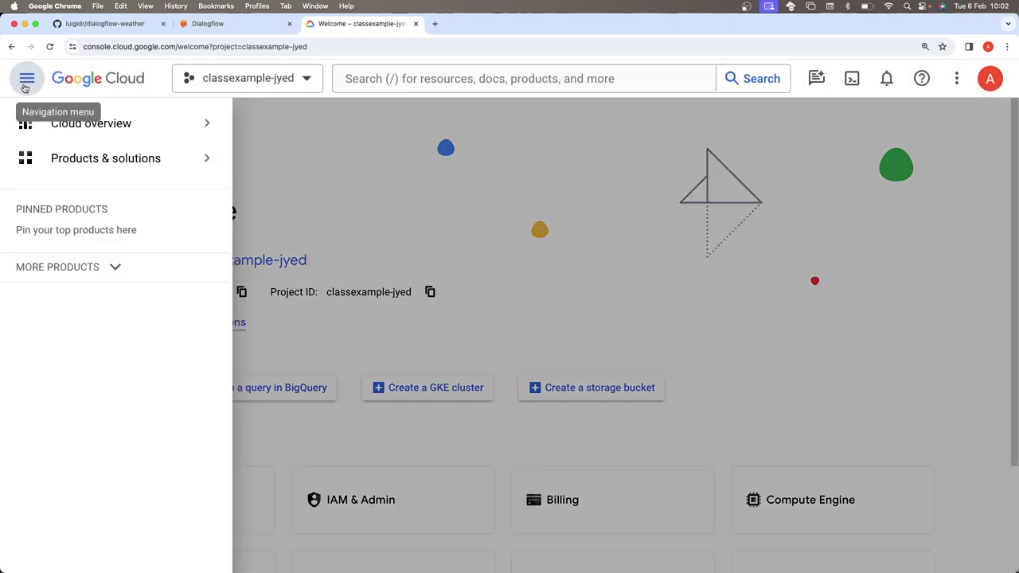
{"action": "left_click", "coordinate": [97, 276]}
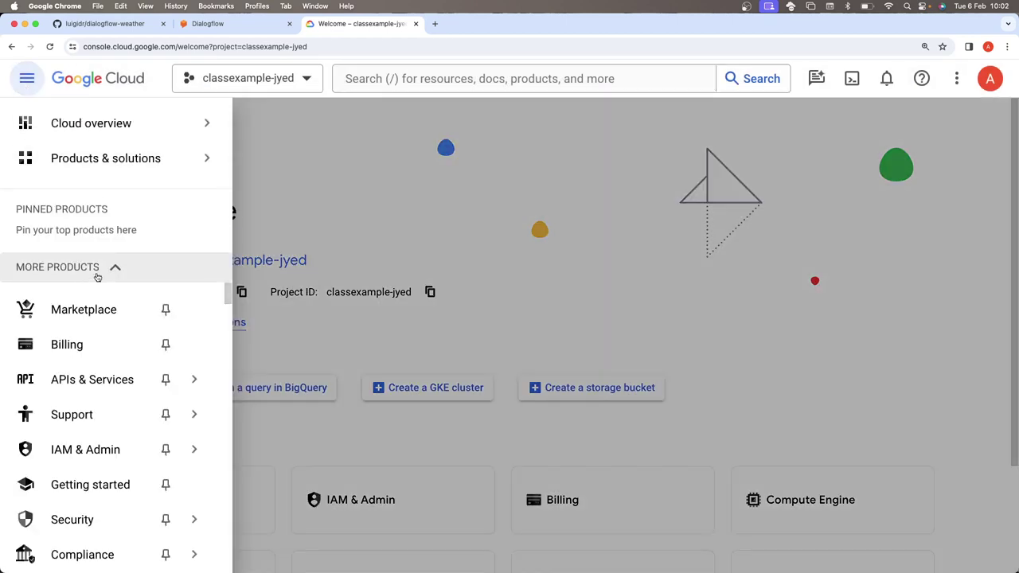
- Browse the product list down to Security's Data Protection section and open Key Management
{"action": "scroll", "coordinate": [200, 311], "scroll_direction": "down", "scroll_amount": 2}
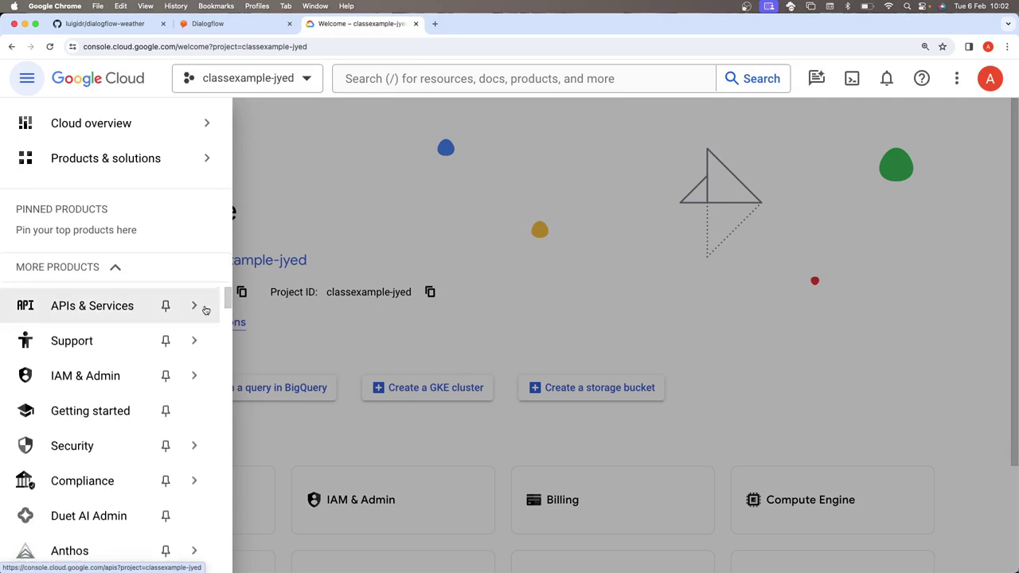
{"action": "mouse_move", "coordinate": [129, 443]}
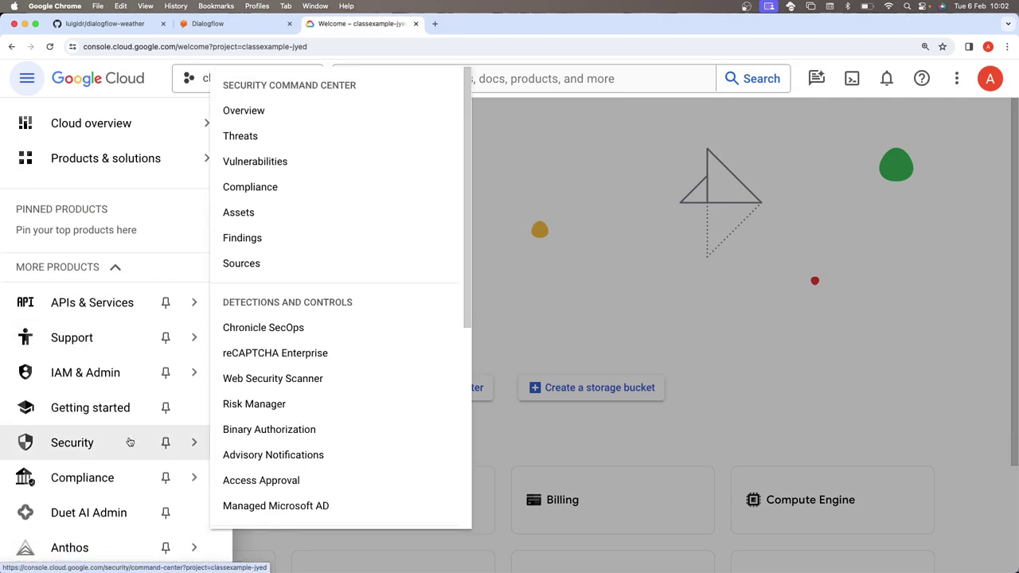
{"action": "scroll", "coordinate": [129, 444], "scroll_direction": "up", "scroll_amount": 1}
{"action": "scroll", "coordinate": [128, 443], "scroll_direction": "down", "scroll_amount": 3}
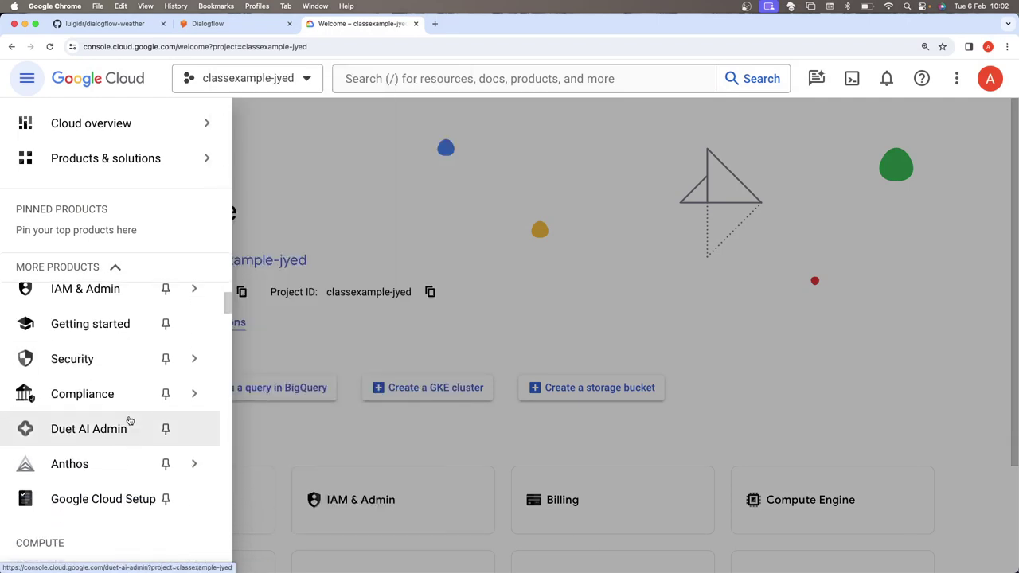
{"action": "scroll", "coordinate": [128, 414], "scroll_direction": "up", "scroll_amount": 2}
{"action": "mouse_move", "coordinate": [125, 356]}
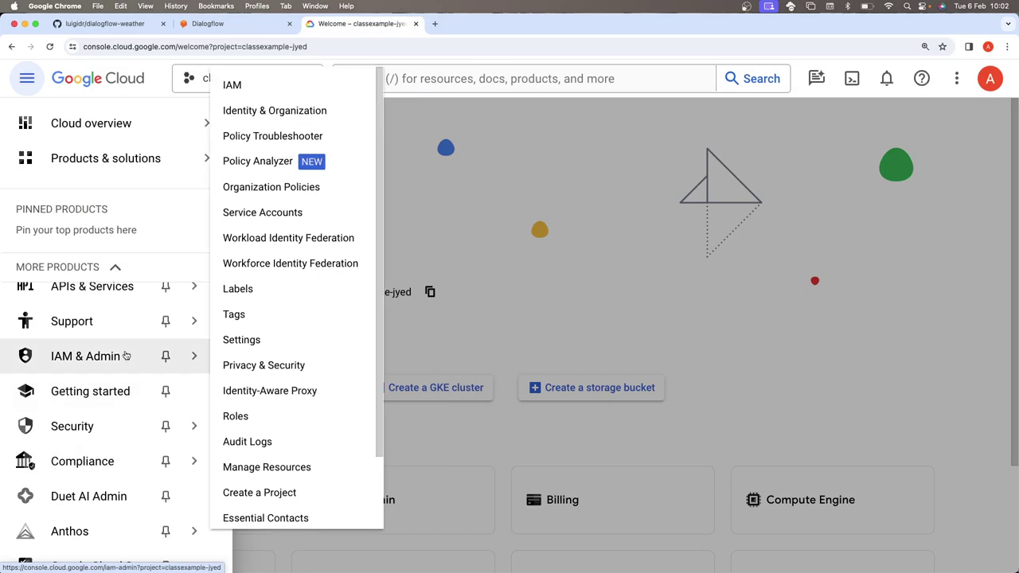
{"action": "scroll", "coordinate": [263, 379], "scroll_direction": "down", "scroll_amount": 3}
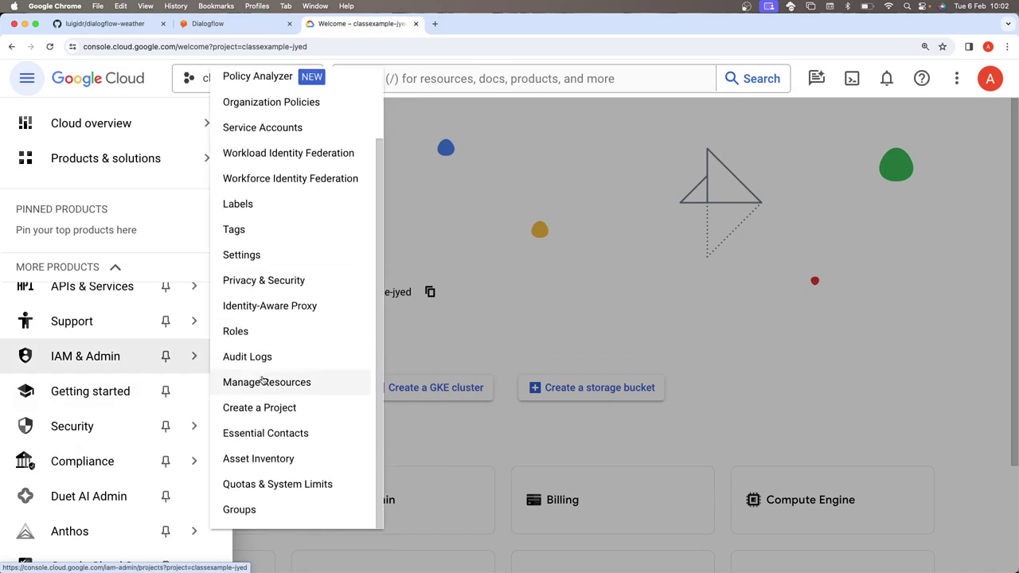
{"action": "scroll", "coordinate": [308, 334], "scroll_direction": "up", "scroll_amount": 3}
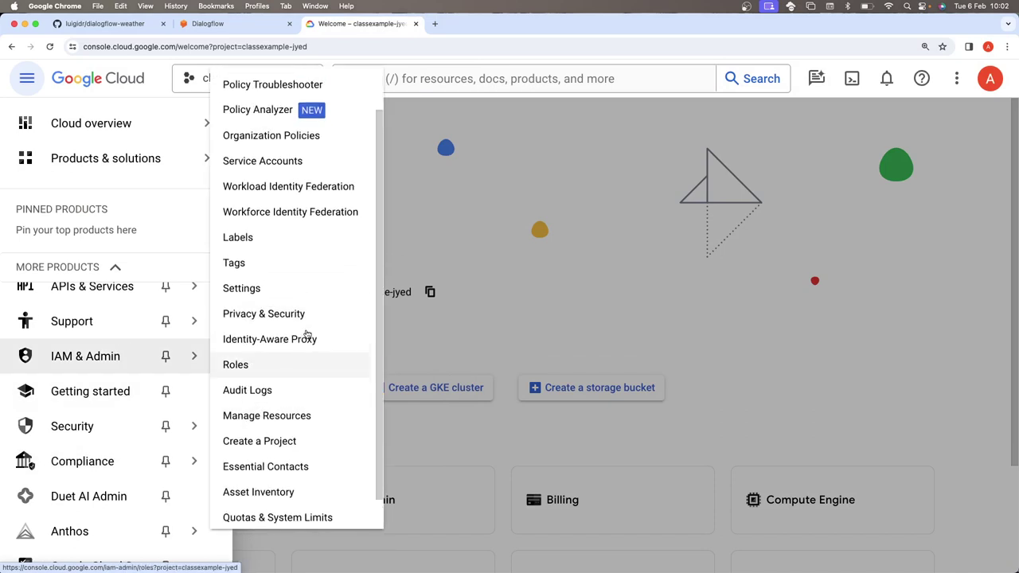
{"action": "scroll", "coordinate": [125, 364], "scroll_direction": "up", "scroll_amount": 3}
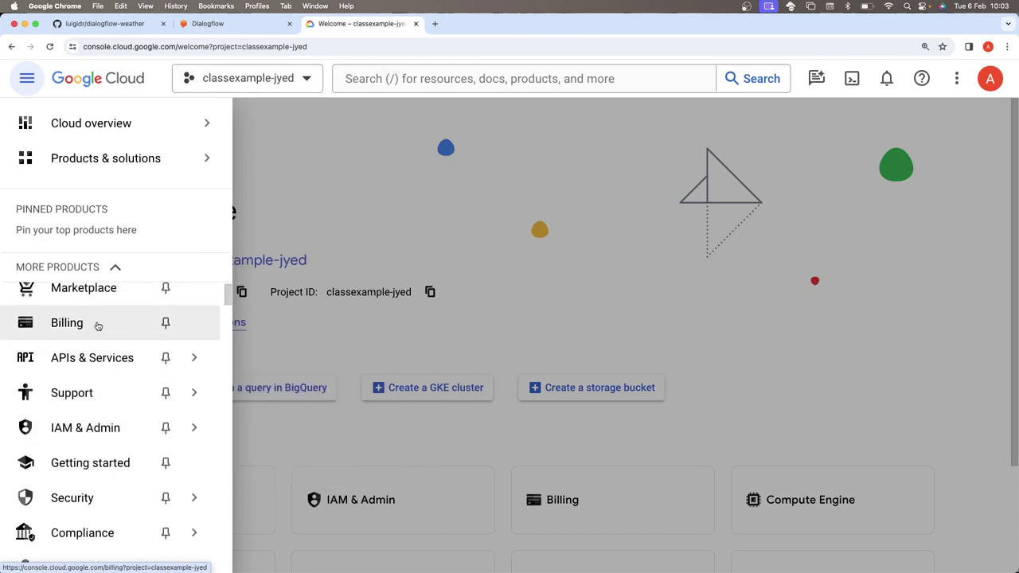
{"action": "scroll", "coordinate": [98, 324], "scroll_direction": "up", "scroll_amount": 1}
{"action": "mouse_move", "coordinate": [116, 386]}
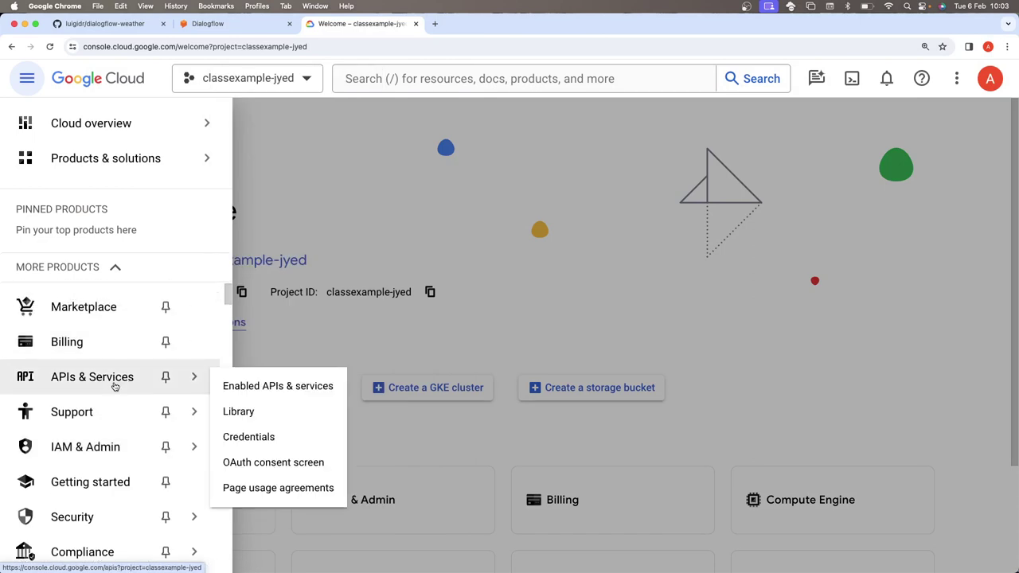
{"action": "scroll", "coordinate": [117, 387], "scroll_direction": "down", "scroll_amount": 2}
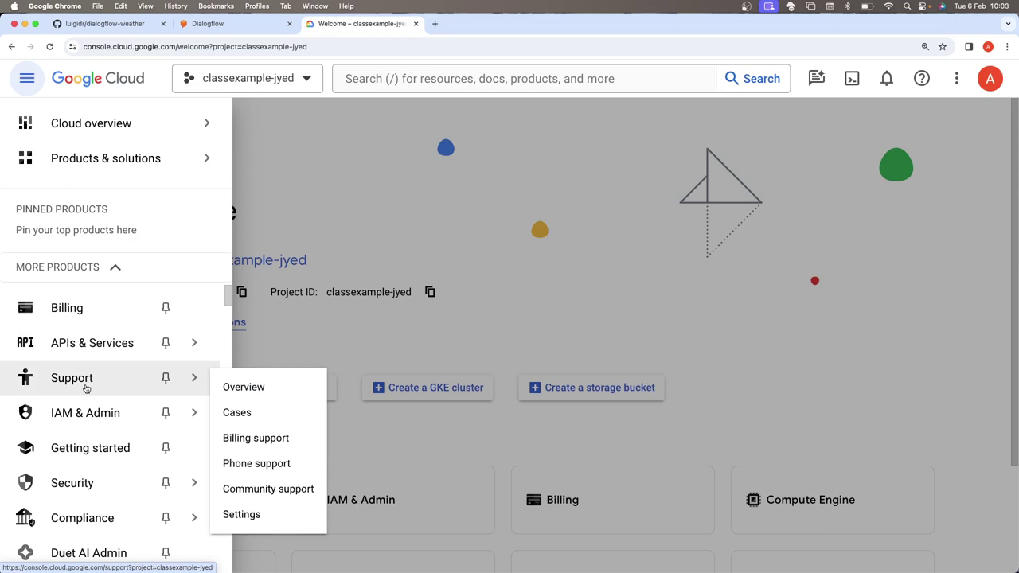
{"action": "mouse_move", "coordinate": [97, 420]}
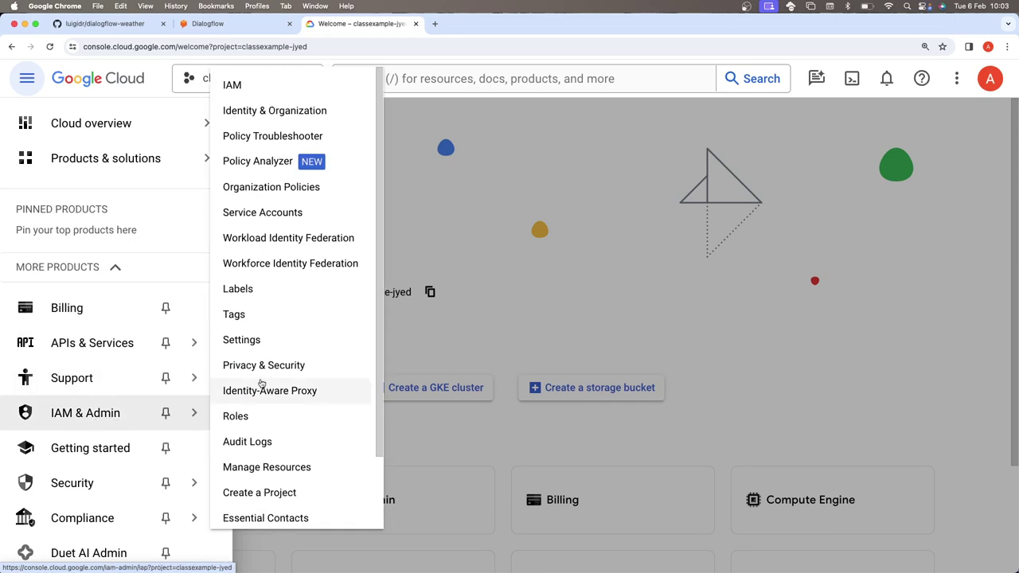
{"action": "scroll", "coordinate": [263, 355], "scroll_direction": "down", "scroll_amount": 3}
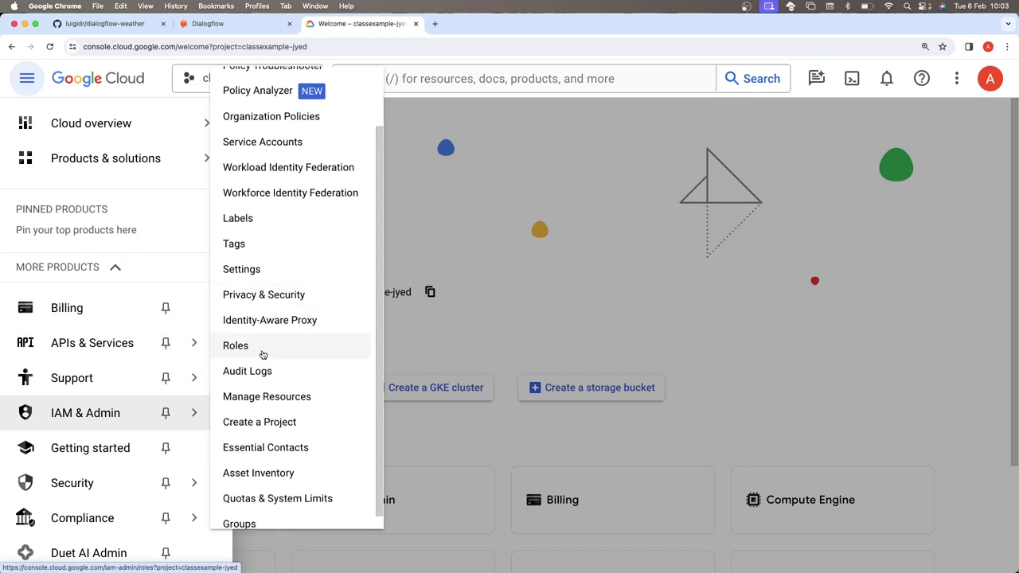
{"action": "scroll", "coordinate": [263, 355], "scroll_direction": "down", "scroll_amount": 1}
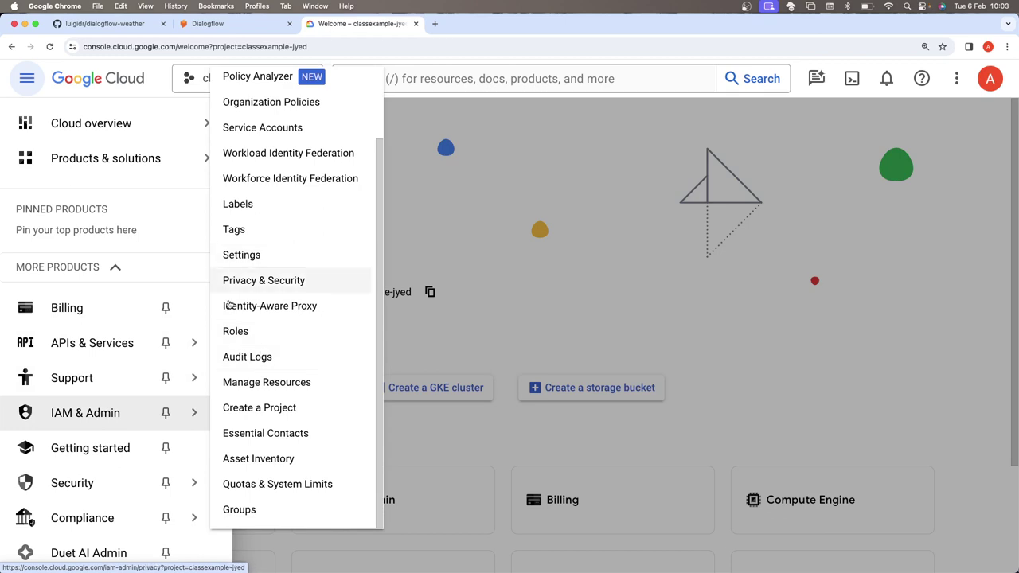
{"action": "mouse_move", "coordinate": [167, 393]}
{"action": "mouse_move", "coordinate": [115, 477]}
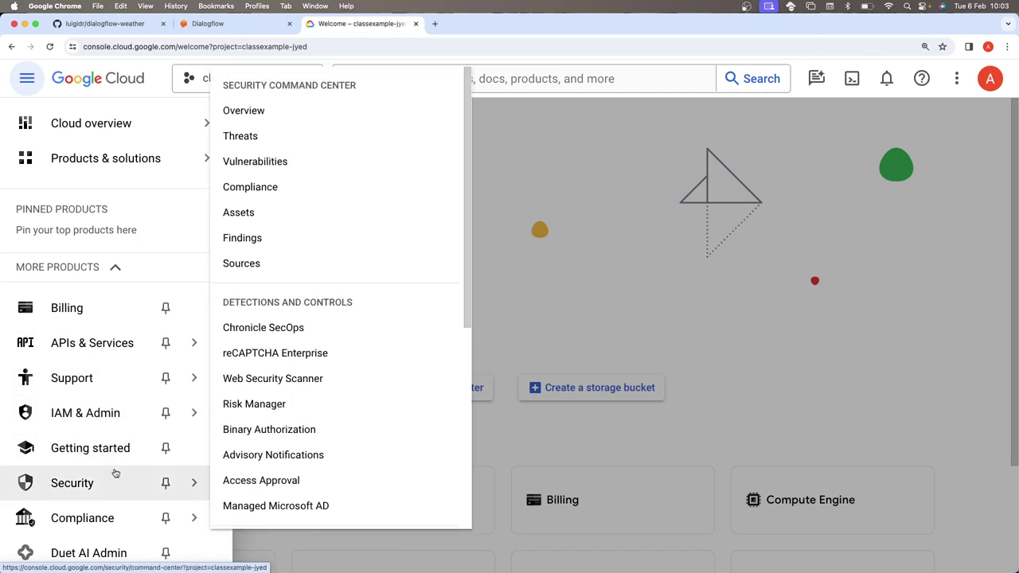
{"action": "scroll", "coordinate": [322, 410], "scroll_direction": "down", "scroll_amount": 3}
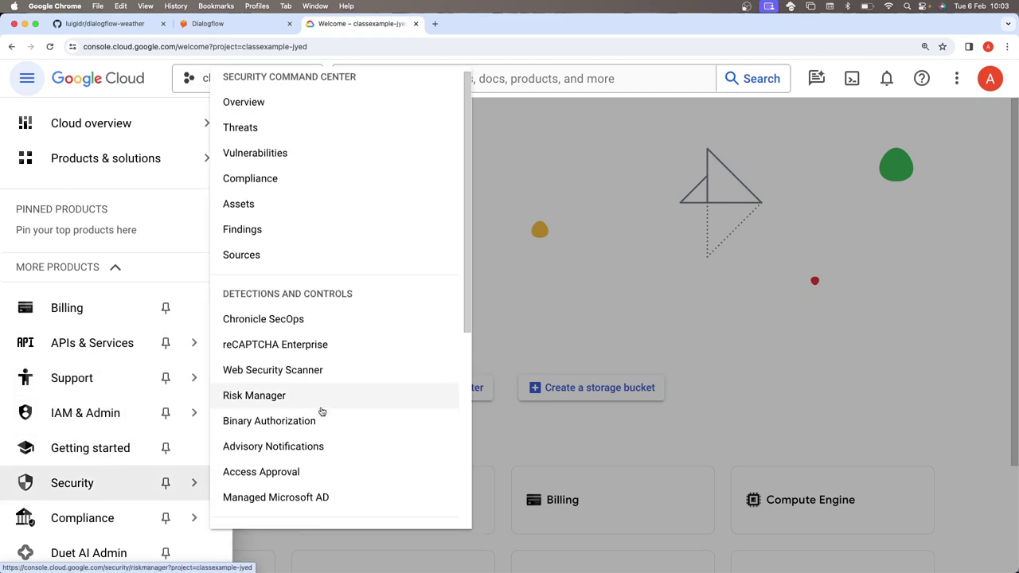
{"action": "scroll", "coordinate": [321, 411], "scroll_direction": "down", "scroll_amount": 5}
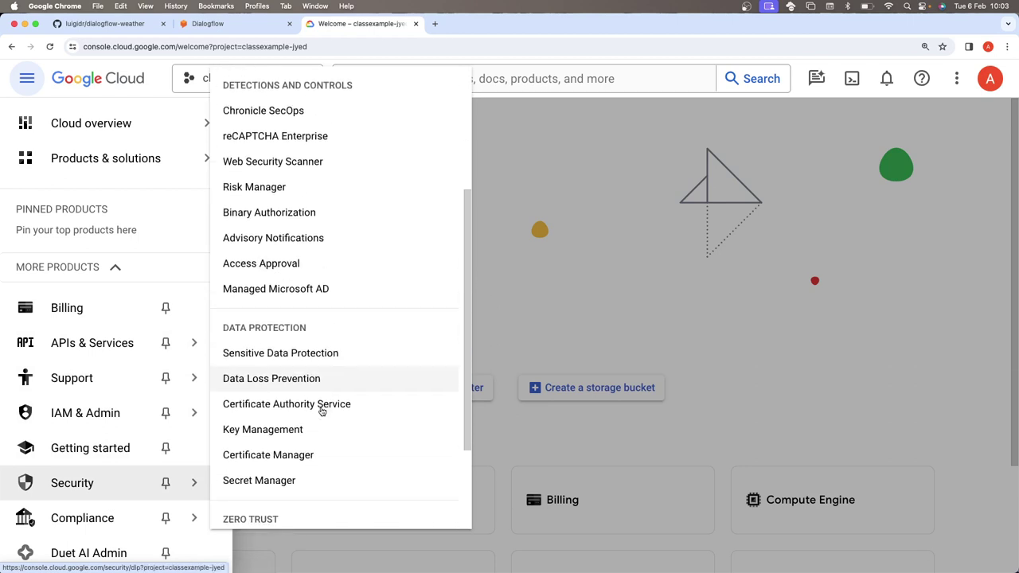
{"action": "scroll", "coordinate": [320, 411], "scroll_direction": "down", "scroll_amount": 1}
{"action": "left_click", "coordinate": [310, 419]}
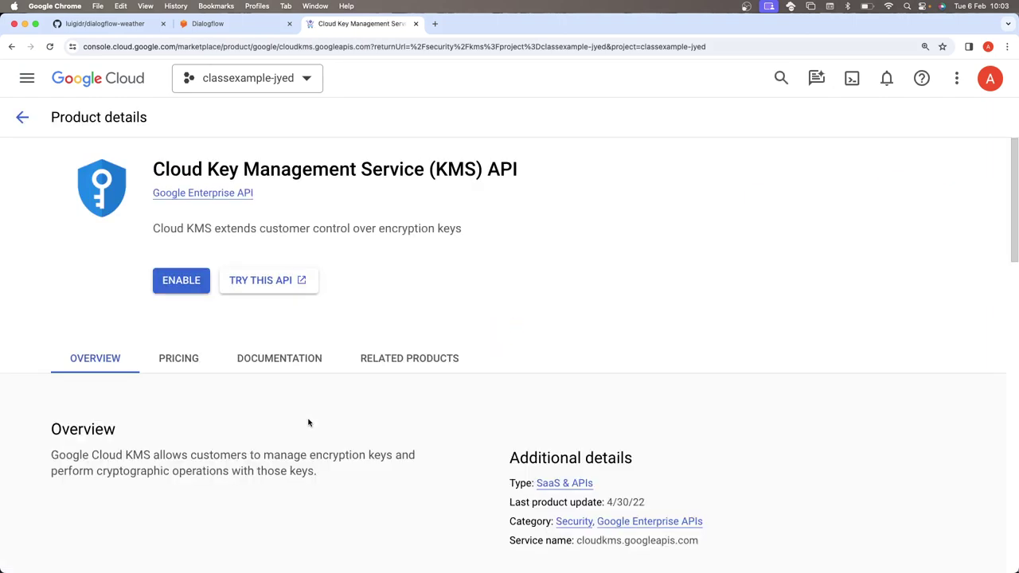
- Search 'key' to reach API Credentials, go to service accounts and start a new service account
{"action": "scroll", "coordinate": [307, 374], "scroll_direction": "down", "scroll_amount": 5}
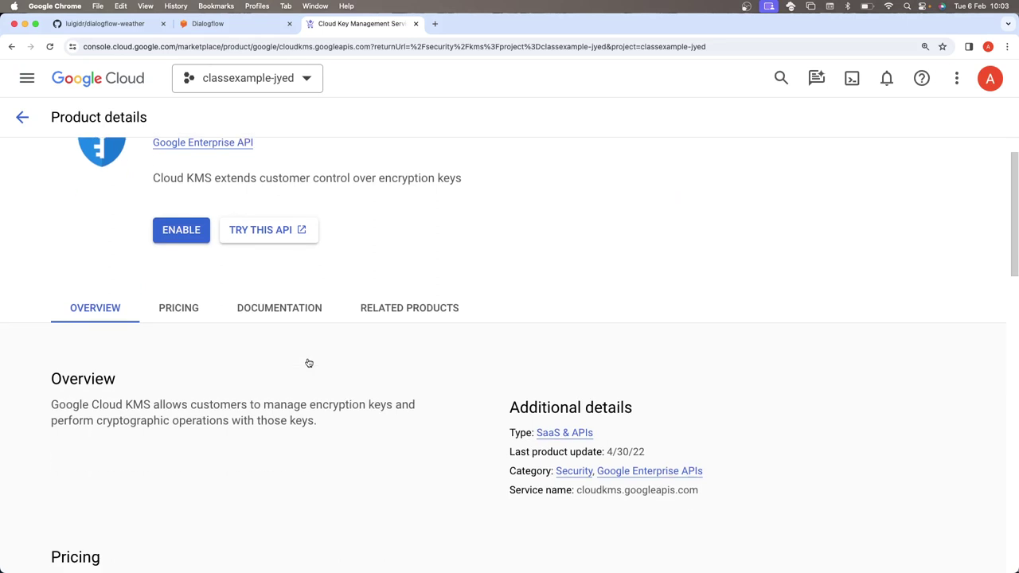
{"action": "scroll", "coordinate": [308, 362], "scroll_direction": "up", "scroll_amount": 5}
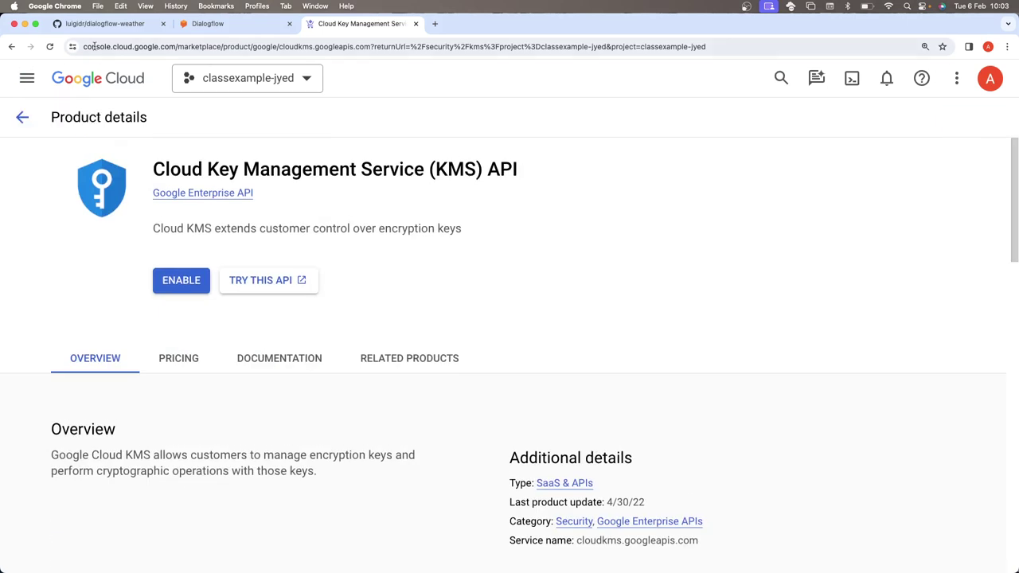
{"action": "left_click", "coordinate": [781, 78]}
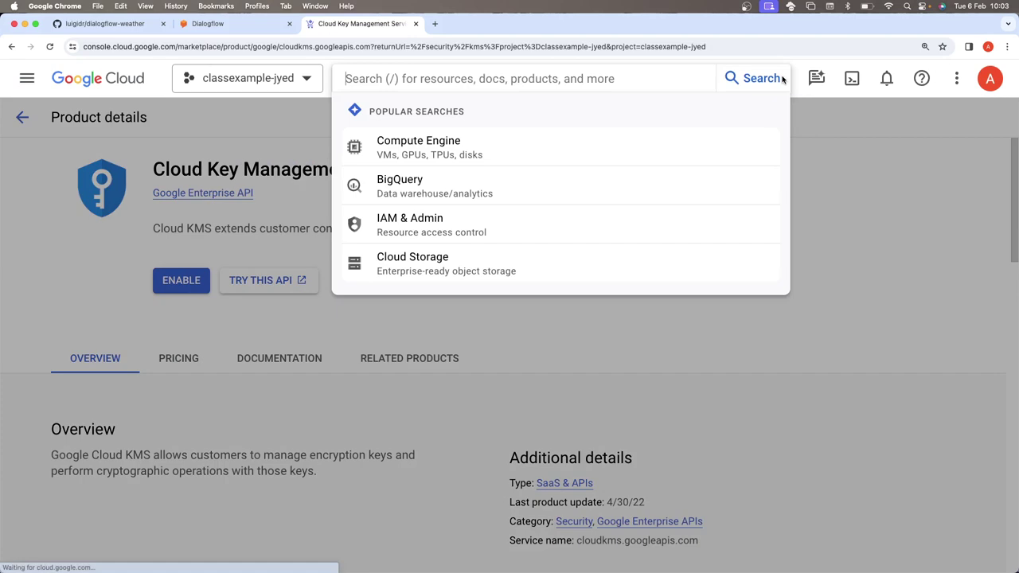
{"action": "type", "text": "ke"}
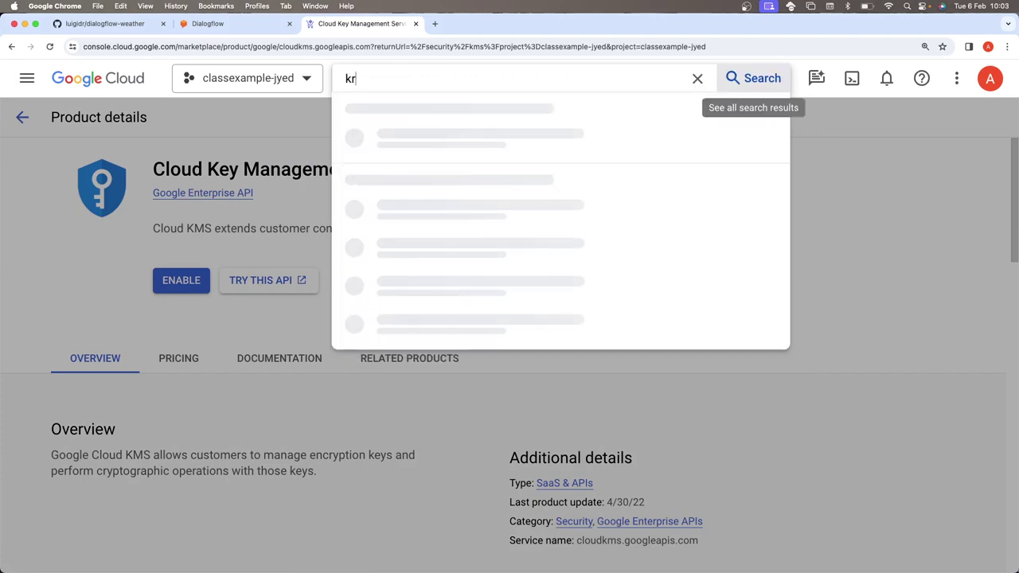
{"action": "type", "text": "y"}
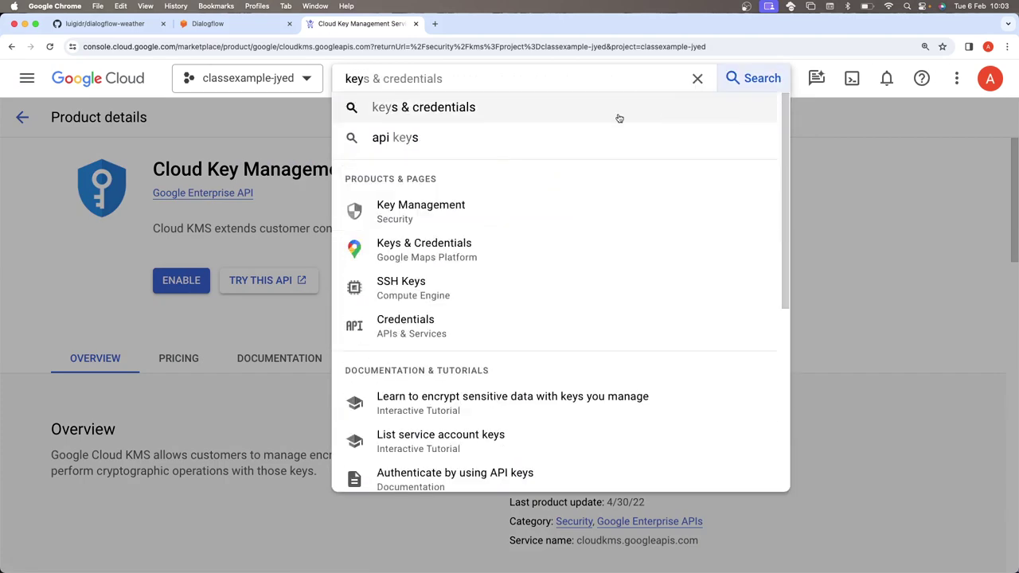
{"action": "left_click", "coordinate": [515, 141]}
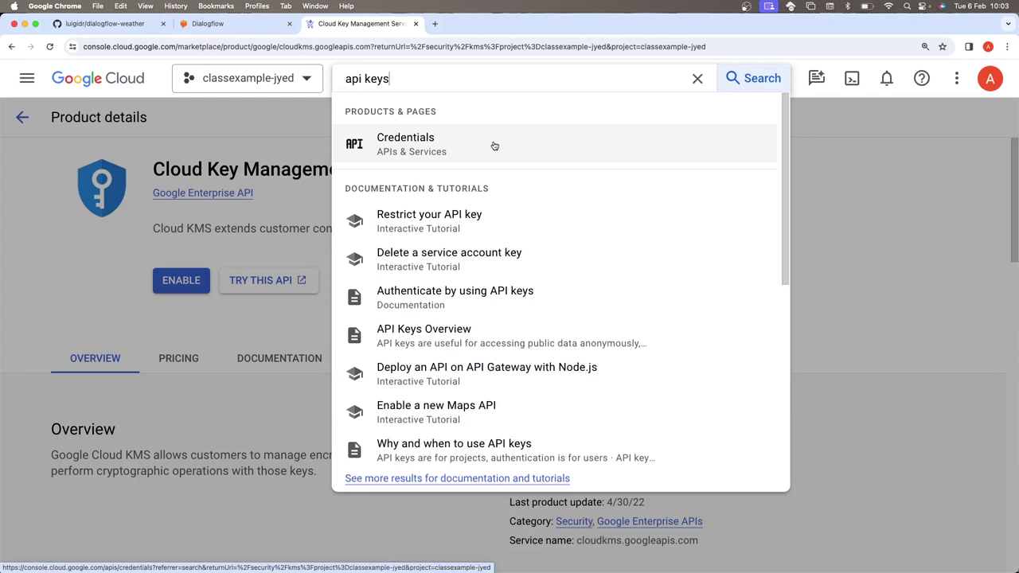
{"action": "left_click", "coordinate": [494, 145]}
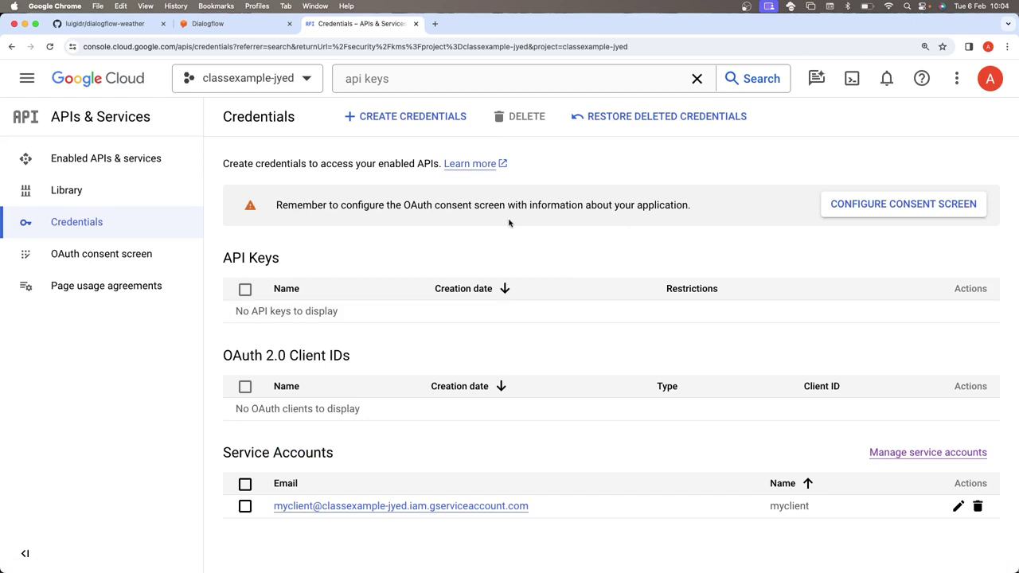
{"action": "left_click", "coordinate": [907, 452]}
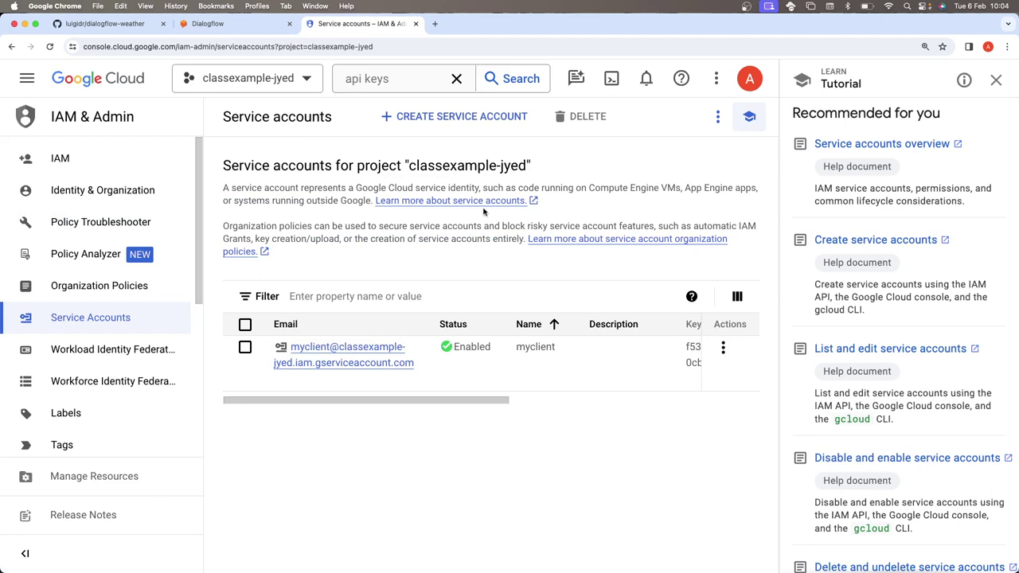
{"action": "left_click", "coordinate": [494, 126]}
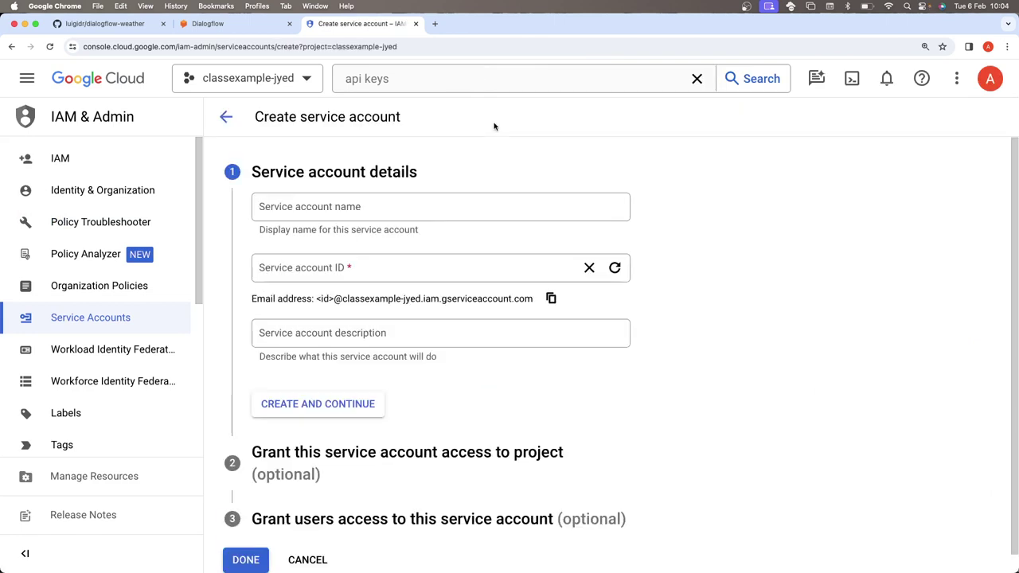
- Name the service account 'test', grant it the Dialogflow API Admin role and finish creation
{"action": "left_click", "coordinate": [326, 207]}
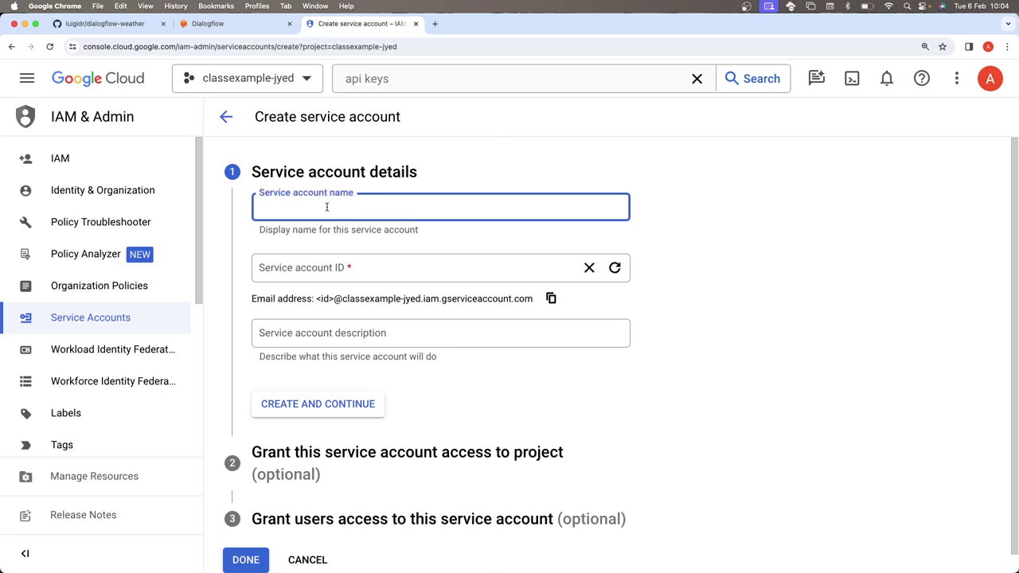
{"action": "type", "text": "test"}
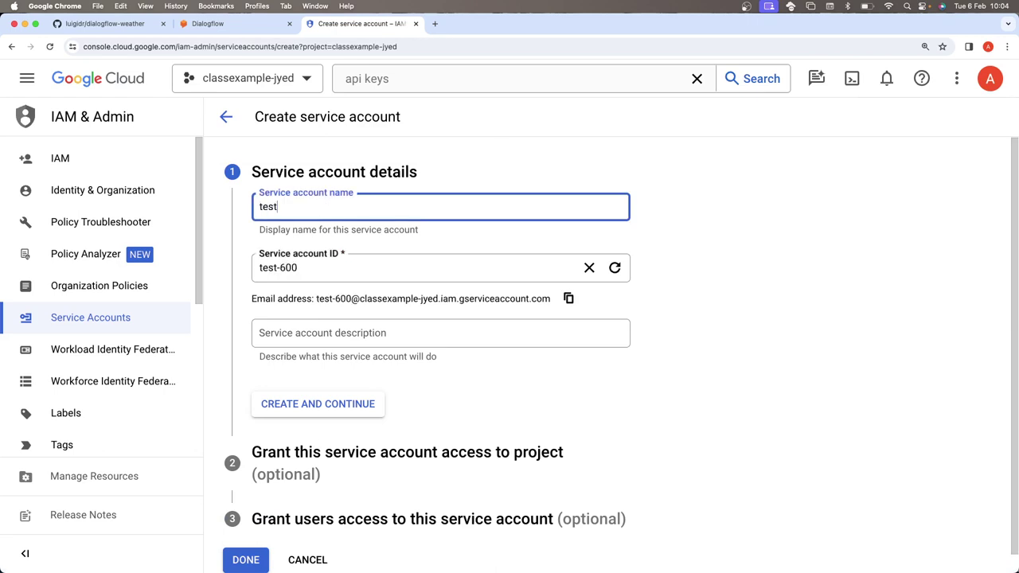
{"action": "scroll", "coordinate": [357, 385], "scroll_direction": "down", "scroll_amount": 1}
{"action": "left_click", "coordinate": [359, 381]}
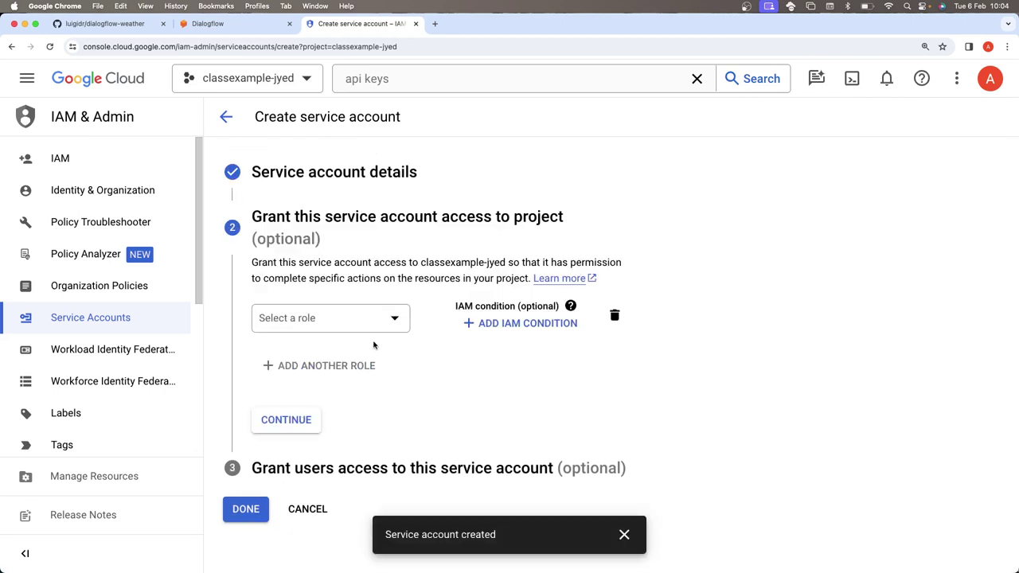
{"action": "left_click", "coordinate": [359, 318]}
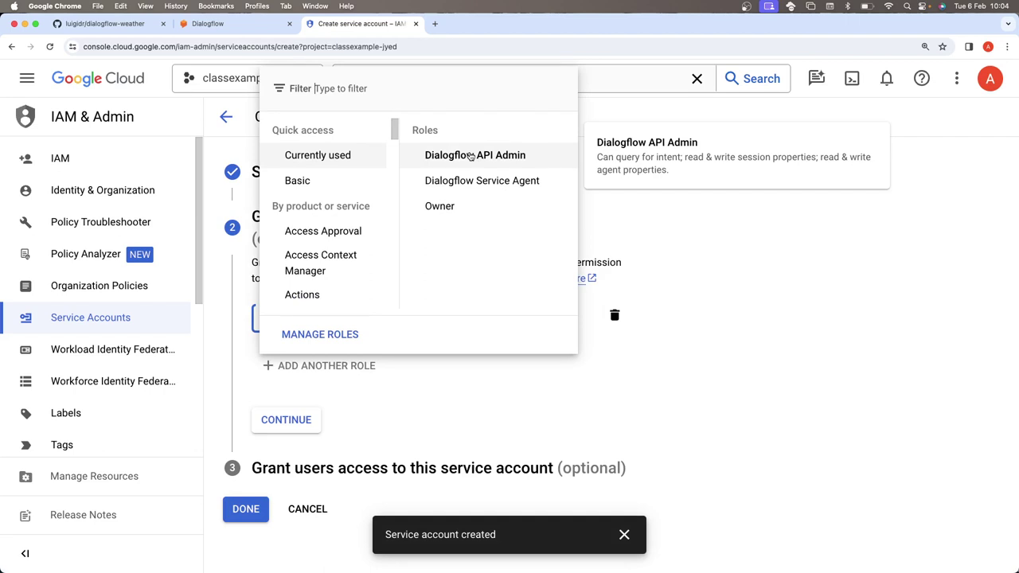
{"action": "left_click", "coordinate": [470, 156]}
{"action": "scroll", "coordinate": [335, 416], "scroll_direction": "down", "scroll_amount": 1}
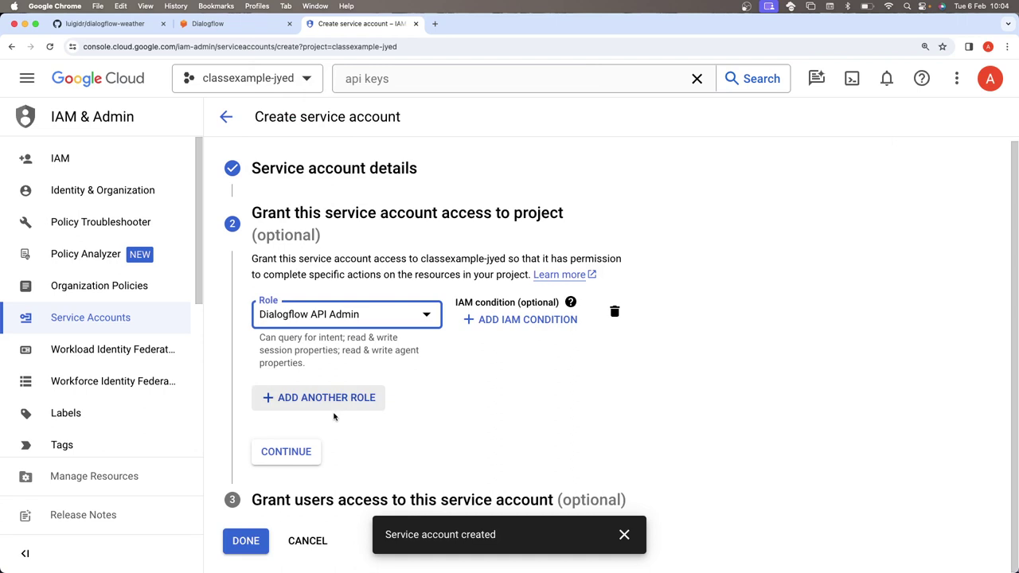
{"action": "left_click", "coordinate": [297, 455]}
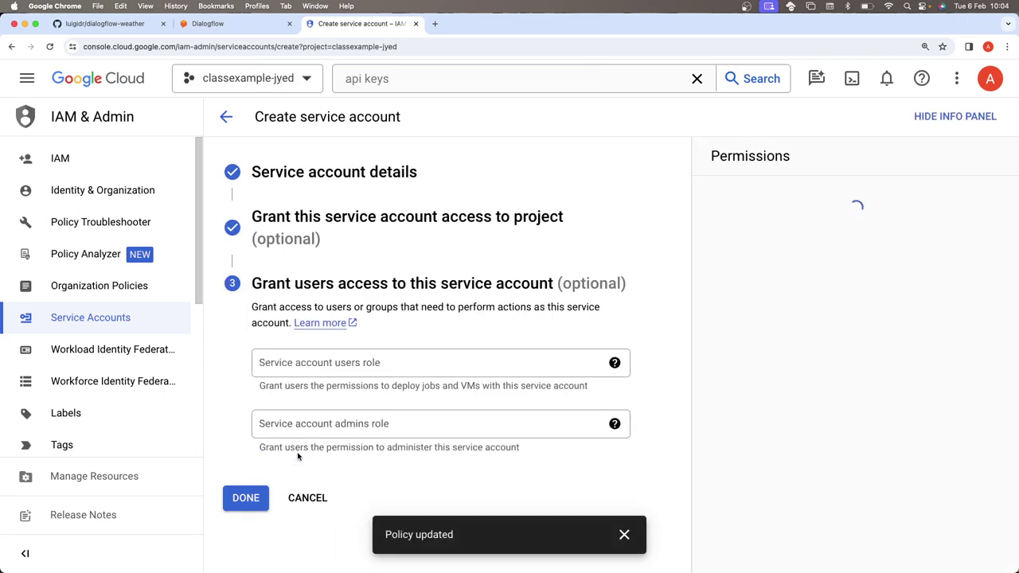
{"action": "left_click", "coordinate": [243, 498]}
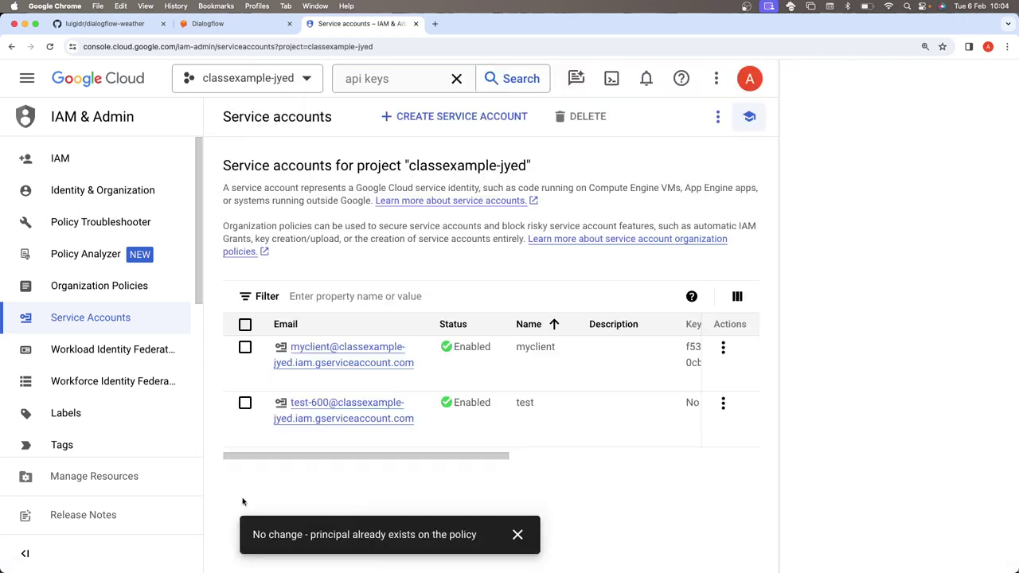
- Check the test account's actions and its details page, then return to the service accounts list
{"action": "scroll", "coordinate": [573, 385], "scroll_direction": "right", "scroll_amount": 2}
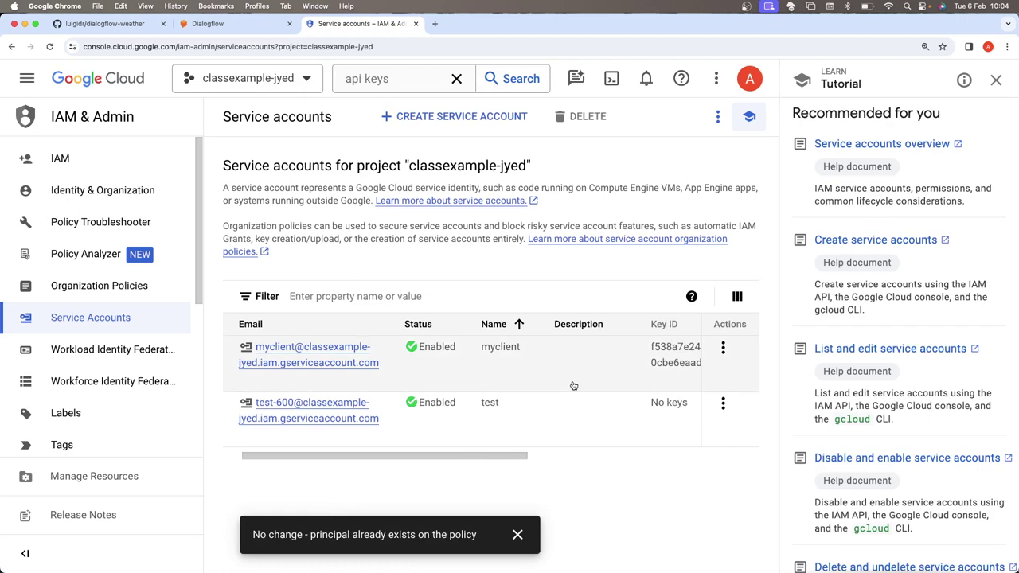
{"action": "scroll", "coordinate": [610, 423], "scroll_direction": "right", "scroll_amount": 4}
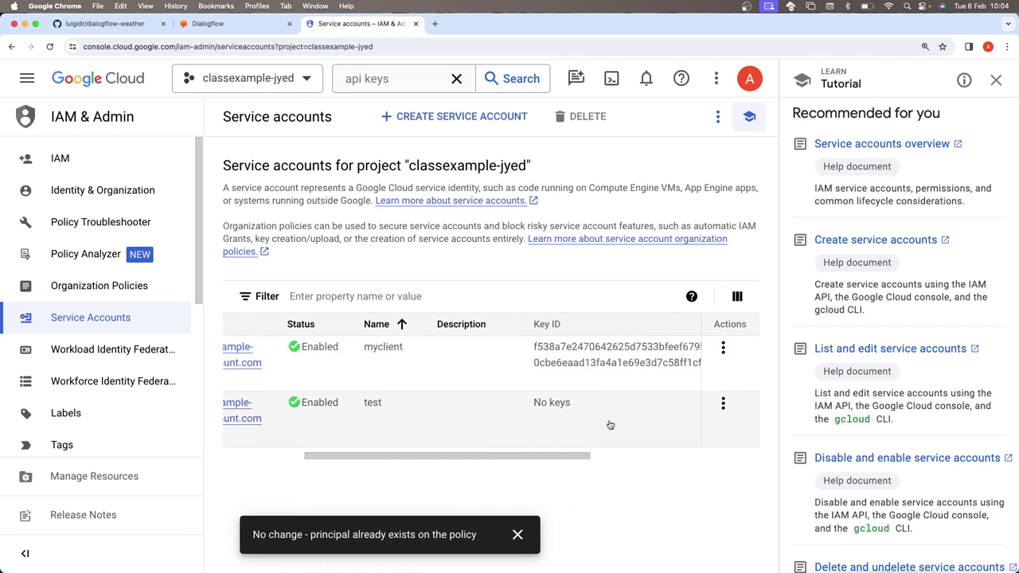
{"action": "left_click", "coordinate": [722, 403]}
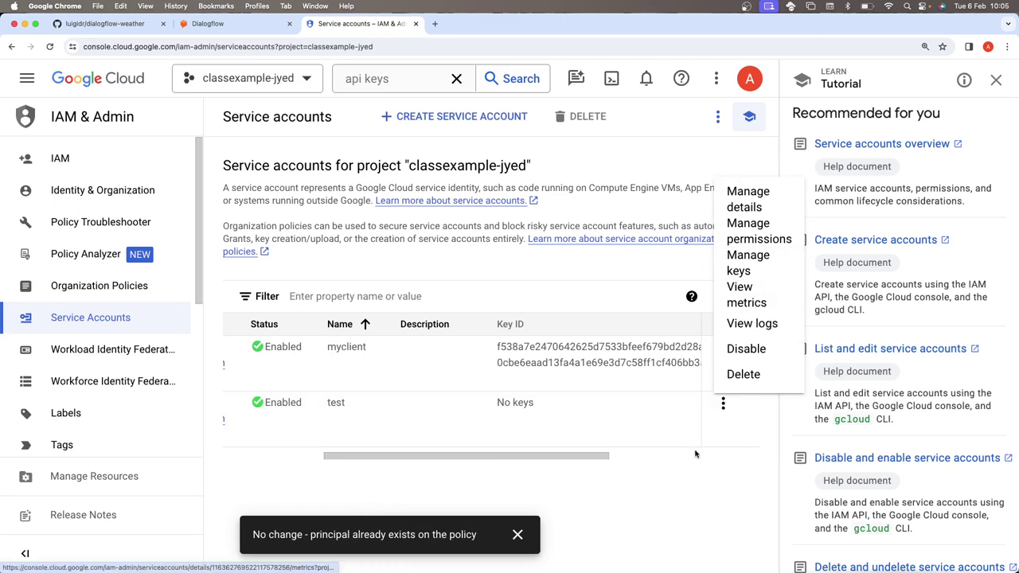
{"action": "scroll", "coordinate": [694, 452], "scroll_direction": "right", "scroll_amount": 2}
{"action": "scroll", "coordinate": [695, 454], "scroll_direction": "right", "scroll_amount": 3}
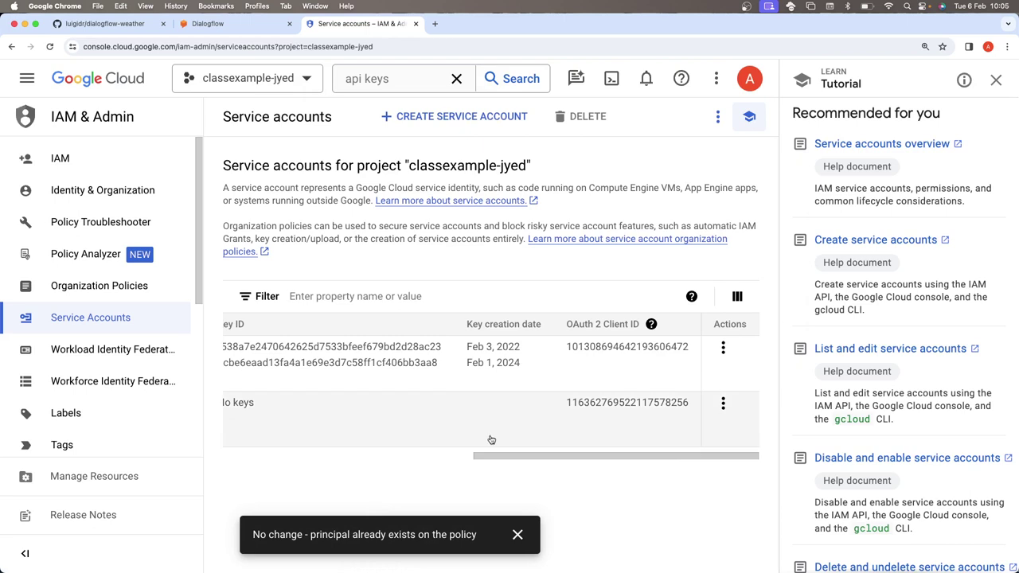
{"action": "scroll", "coordinate": [491, 438], "scroll_direction": "left", "scroll_amount": 6}
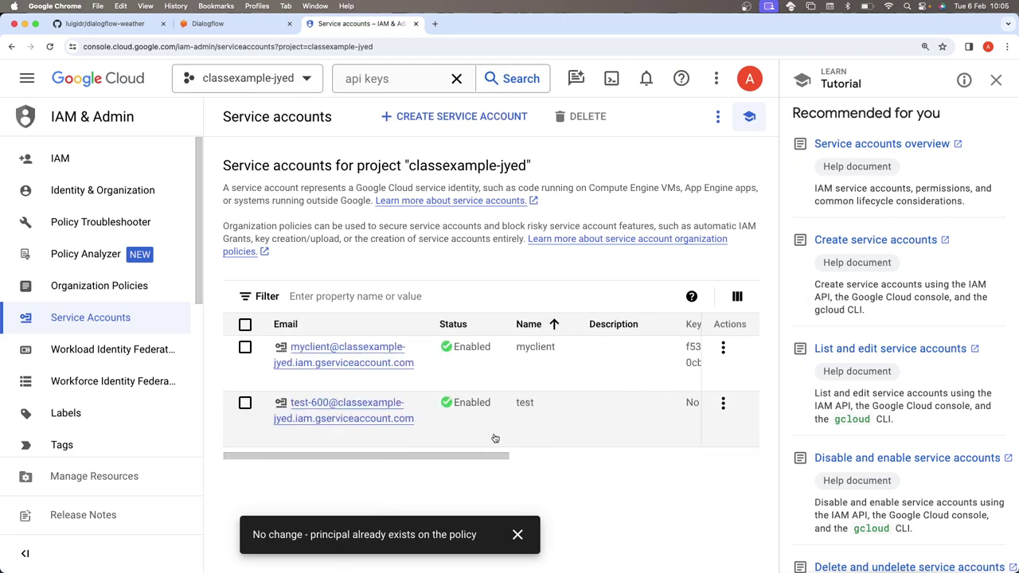
{"action": "left_click", "coordinate": [337, 404]}
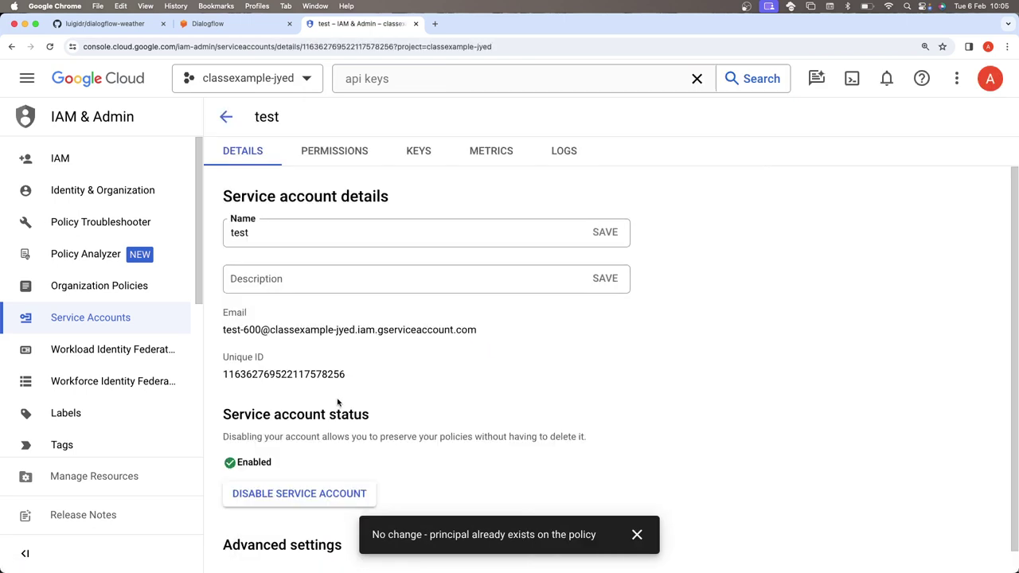
{"action": "scroll", "coordinate": [338, 400], "scroll_direction": "down", "scroll_amount": 1}
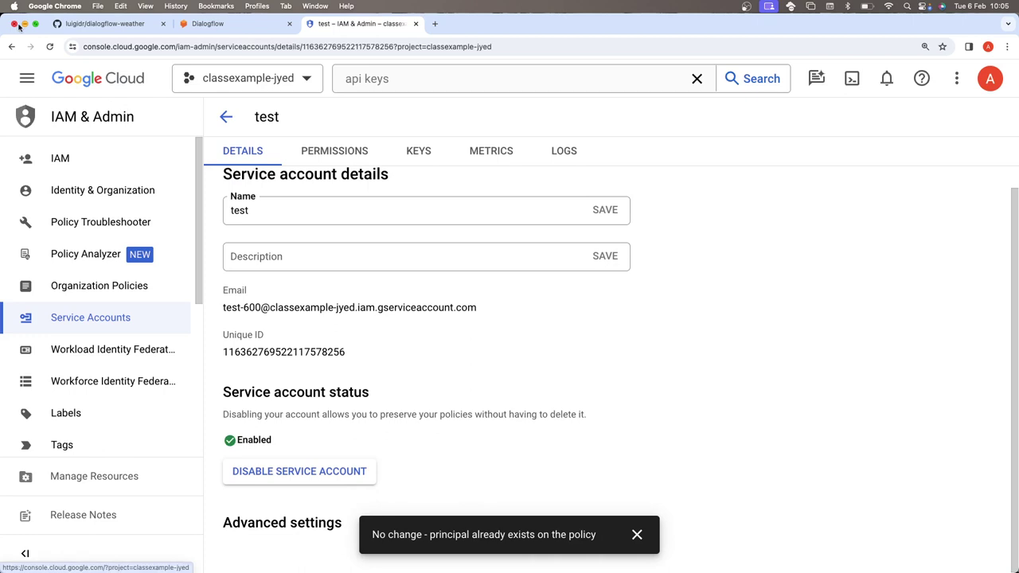
{"action": "left_click", "coordinate": [11, 46]}
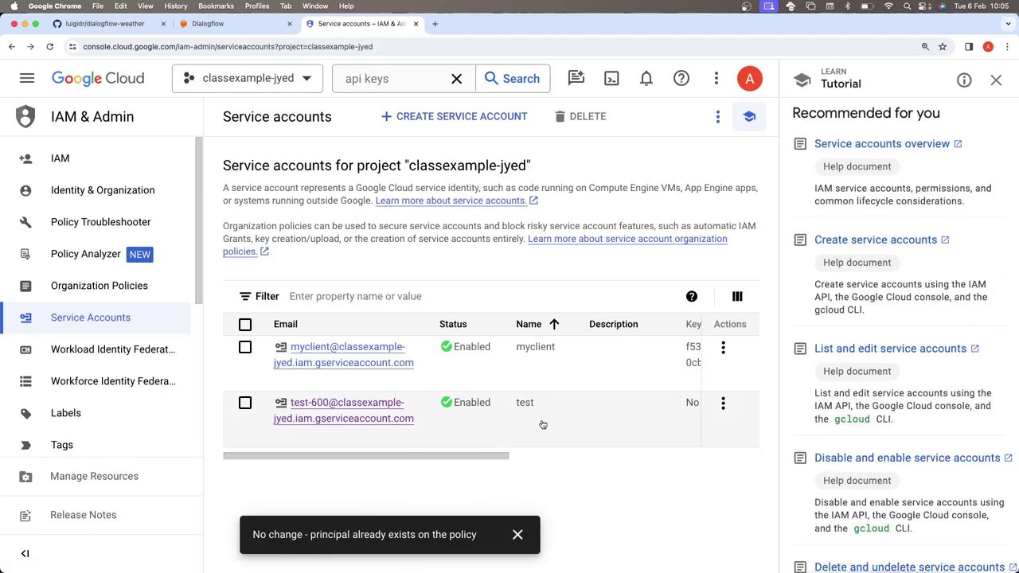
- Scroll the table and open the Actions menu on the test account's No keys row
{"action": "scroll", "coordinate": [542, 424], "scroll_direction": "right", "scroll_amount": 2}
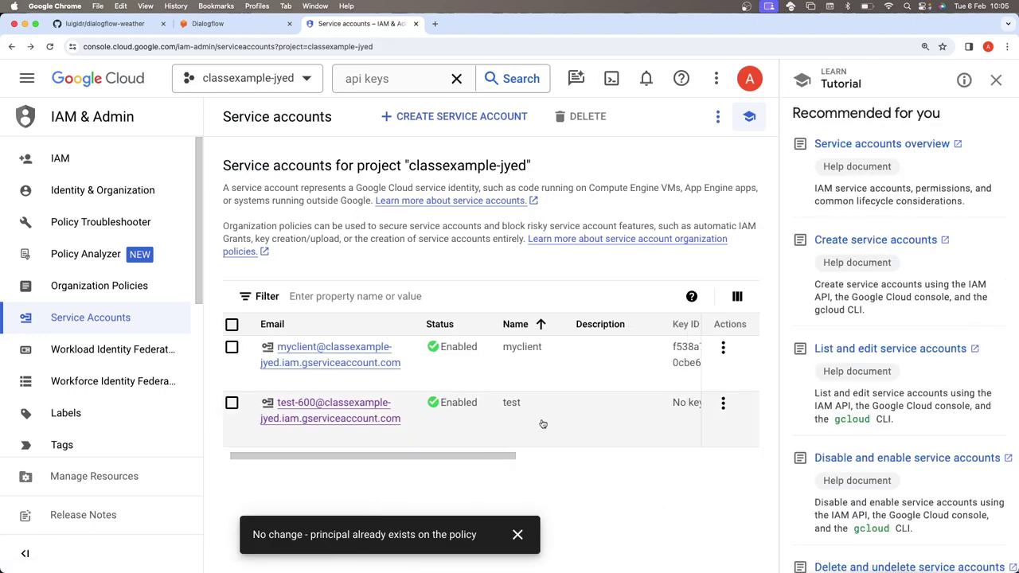
{"action": "scroll", "coordinate": [543, 424], "scroll_direction": "right", "scroll_amount": 5}
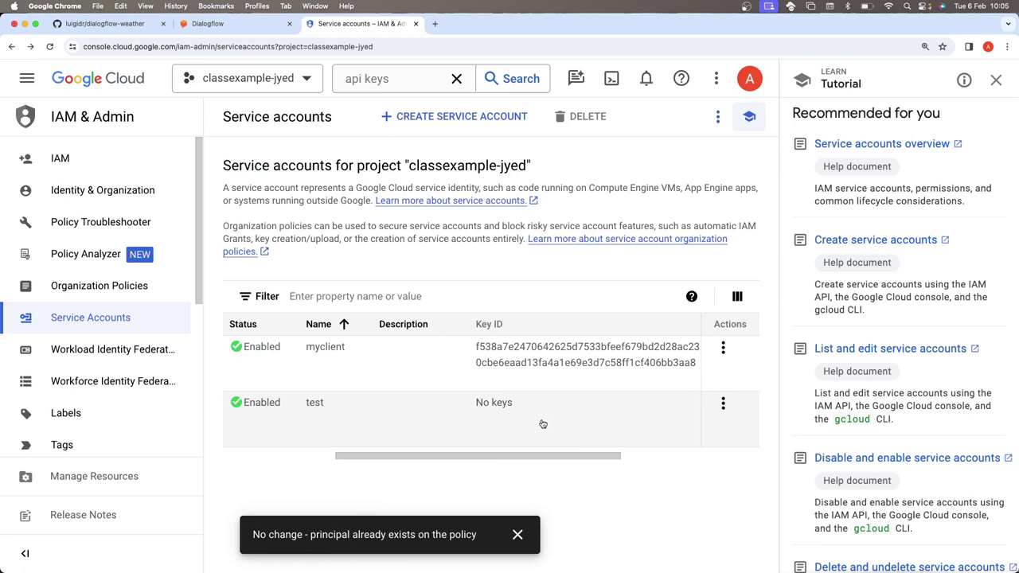
{"action": "scroll", "coordinate": [542, 423], "scroll_direction": "right", "scroll_amount": 4}
{"action": "scroll", "coordinate": [542, 424], "scroll_direction": "right", "scroll_amount": 5}
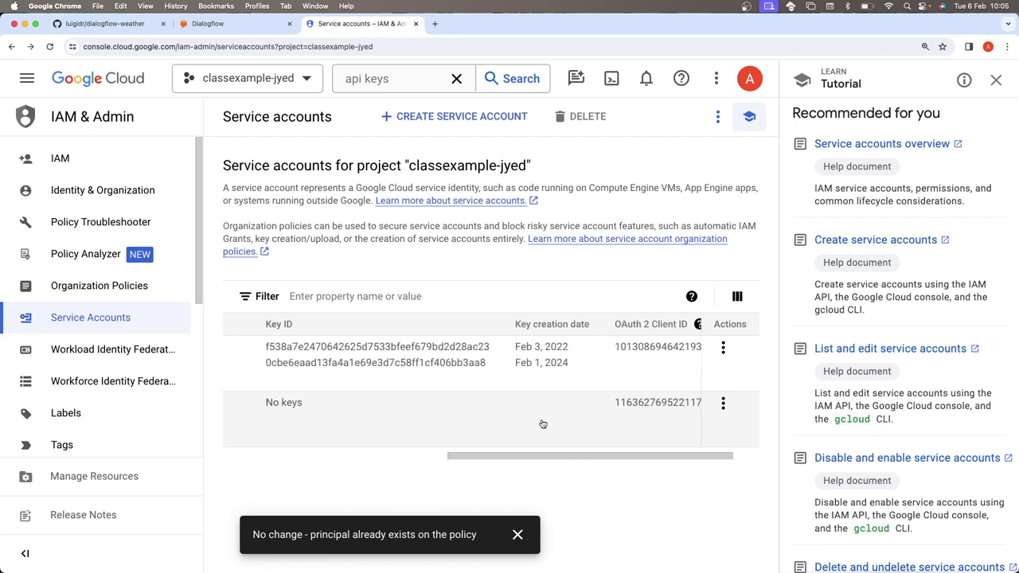
{"action": "scroll", "coordinate": [542, 423], "scroll_direction": "left", "scroll_amount": 4}
{"action": "scroll", "coordinate": [541, 424], "scroll_direction": "left", "scroll_amount": 1}
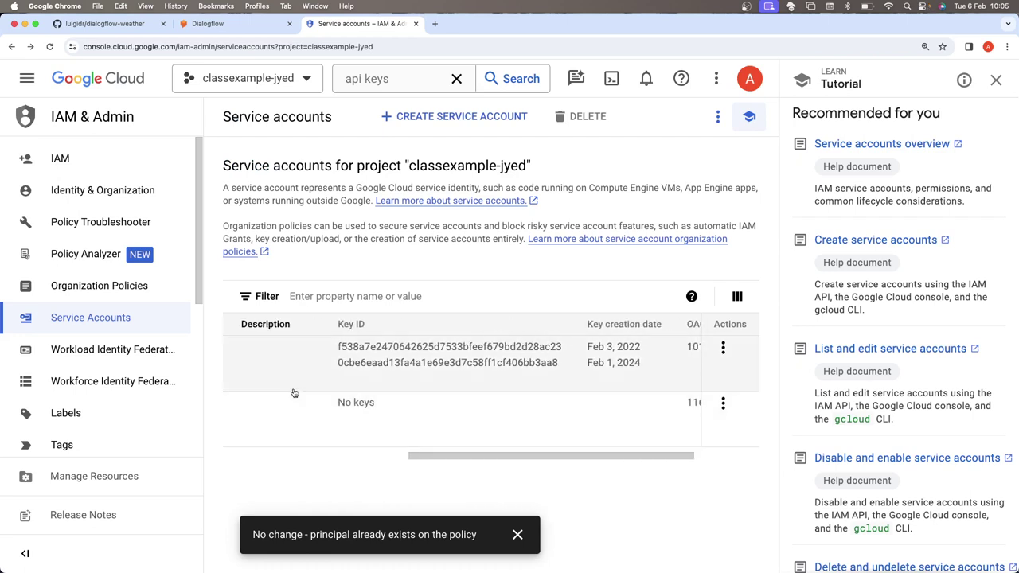
{"action": "left_click", "coordinate": [724, 406]}
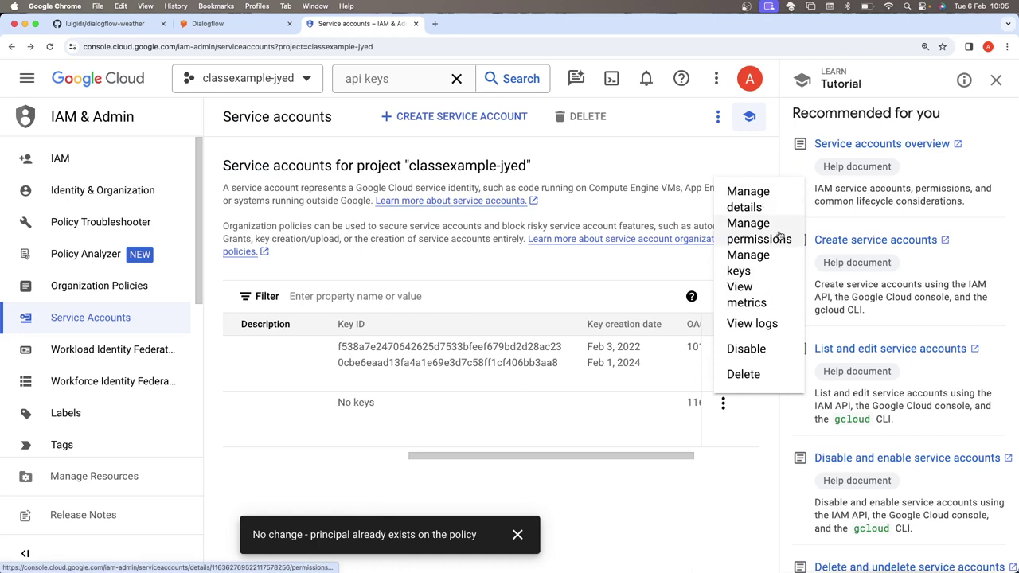
- Add a new JSON key to the test account under Manage keys and reveal the downloaded file
{"action": "left_click", "coordinate": [776, 264]}
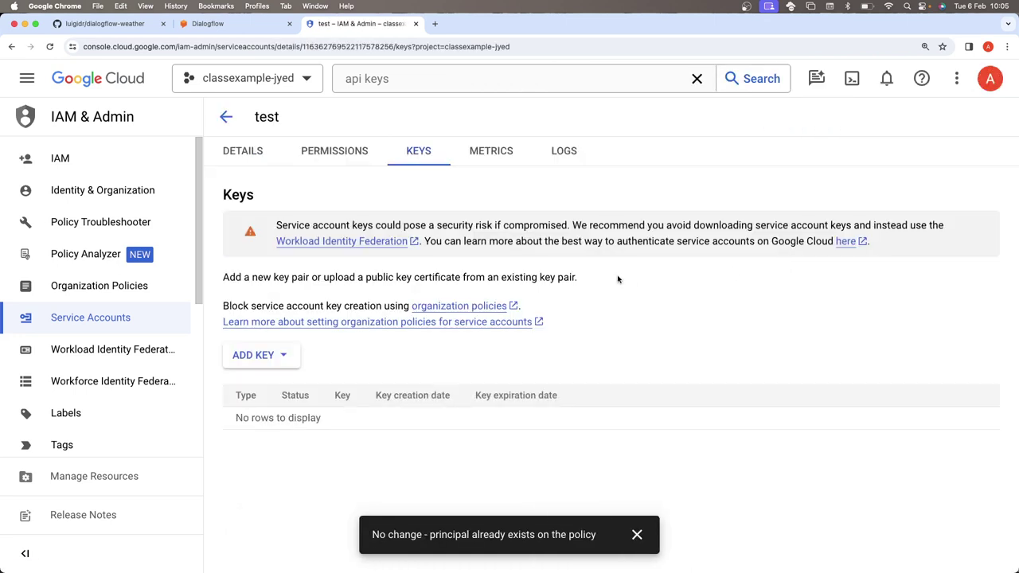
{"action": "left_click", "coordinate": [299, 360]}
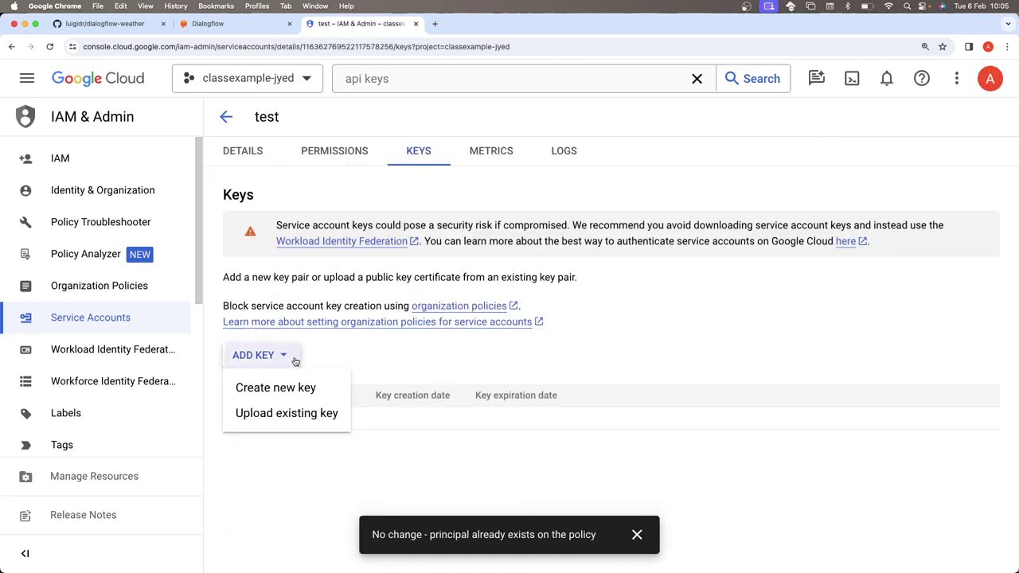
{"action": "left_click", "coordinate": [312, 398]}
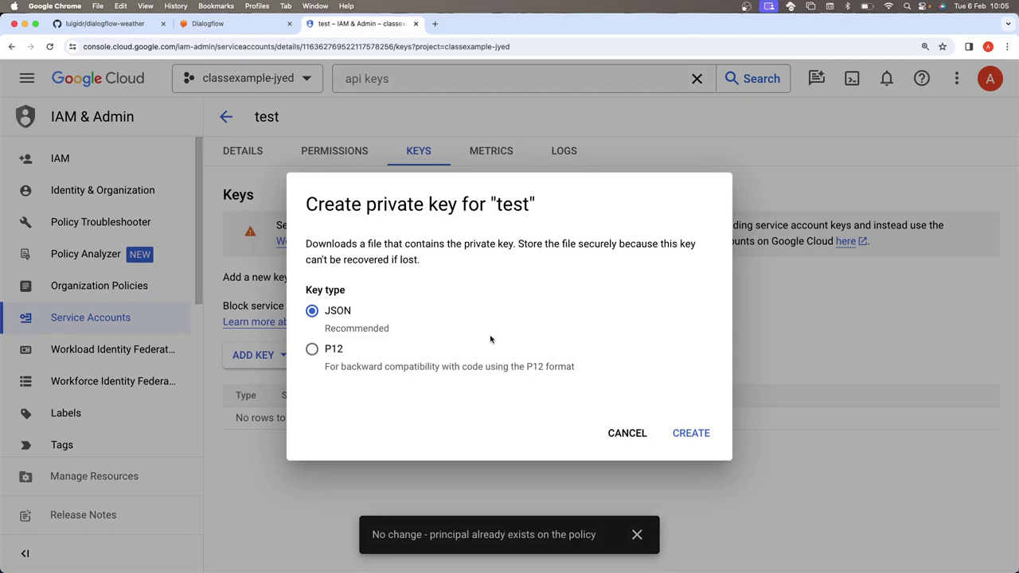
{"action": "left_click", "coordinate": [693, 436]}
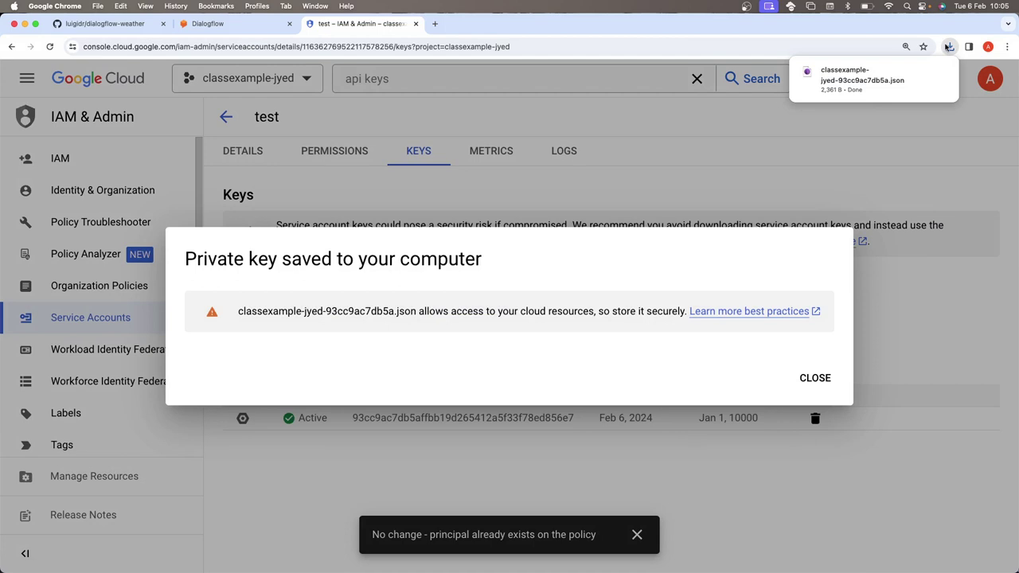
{"action": "left_click", "coordinate": [950, 46]}
{"action": "left_click", "coordinate": [923, 92]}
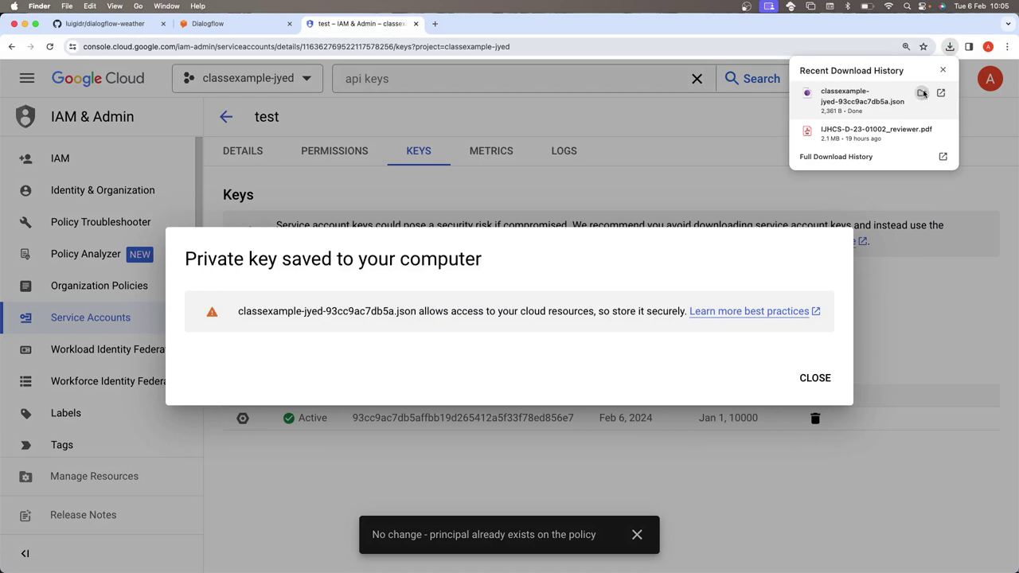
- Inspect the downloaded JSON key in TextEdit, then copy the key file in Downloads
{"action": "right_click", "coordinate": [708, 161]}
{"action": "mouse_move", "coordinate": [734, 180]}
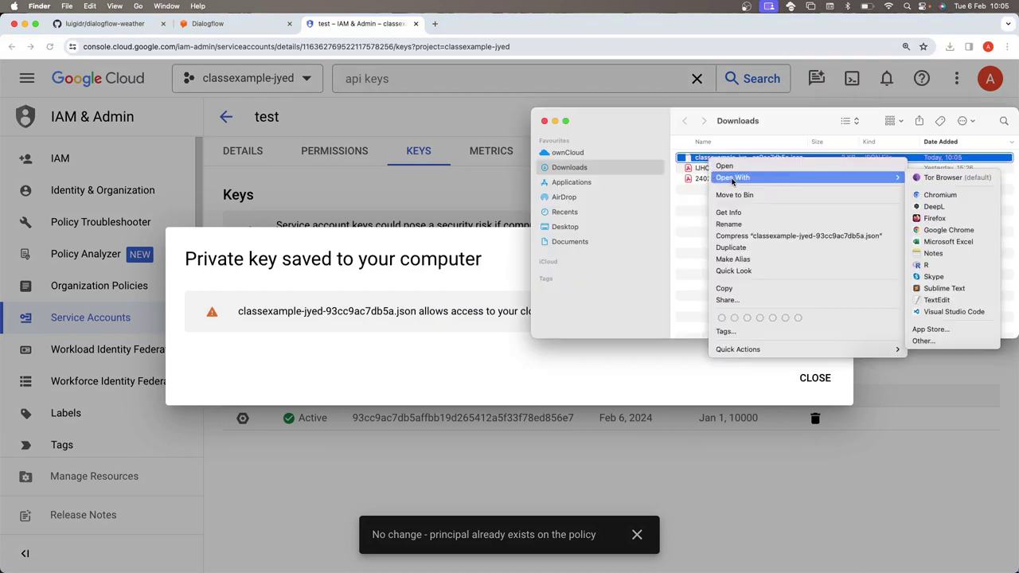
{"action": "left_click", "coordinate": [945, 300]}
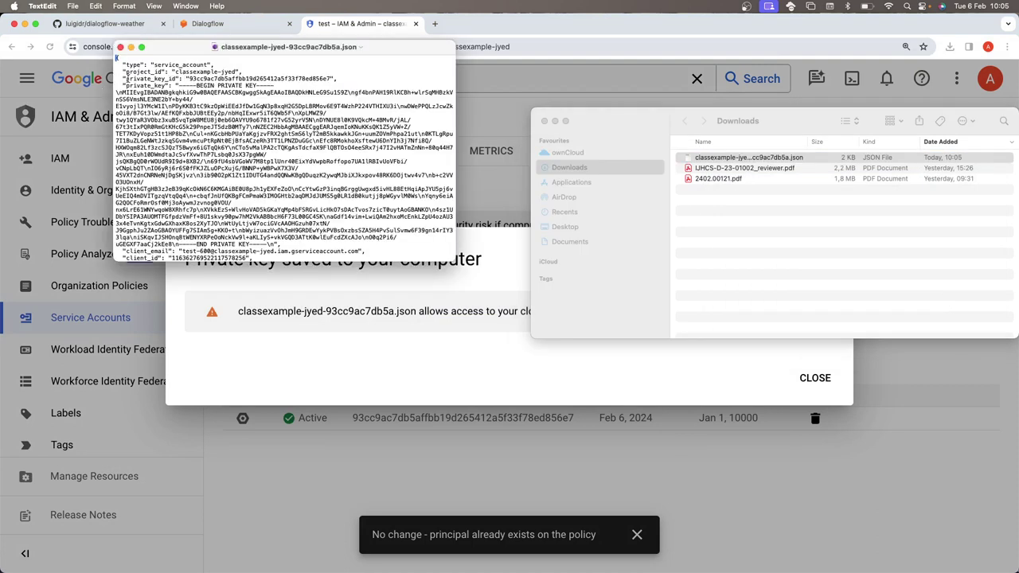
{"action": "left_click_drag", "start_coordinate": [165, 85], "coordinate": [198, 185]}
{"action": "left_click", "coordinate": [119, 48]}
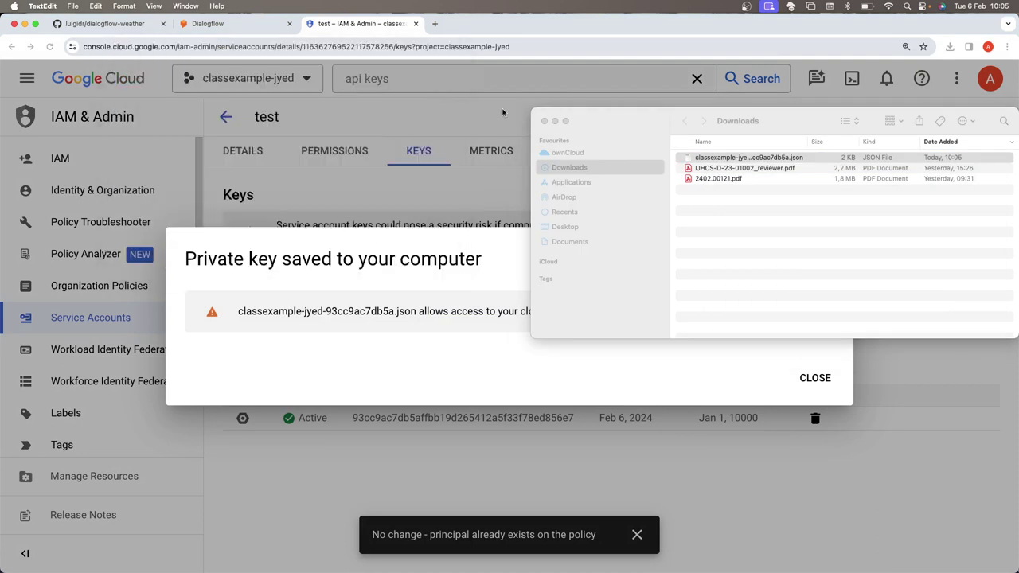
{"action": "left_click", "coordinate": [702, 158]}
{"action": "right_click", "coordinate": [701, 158]}
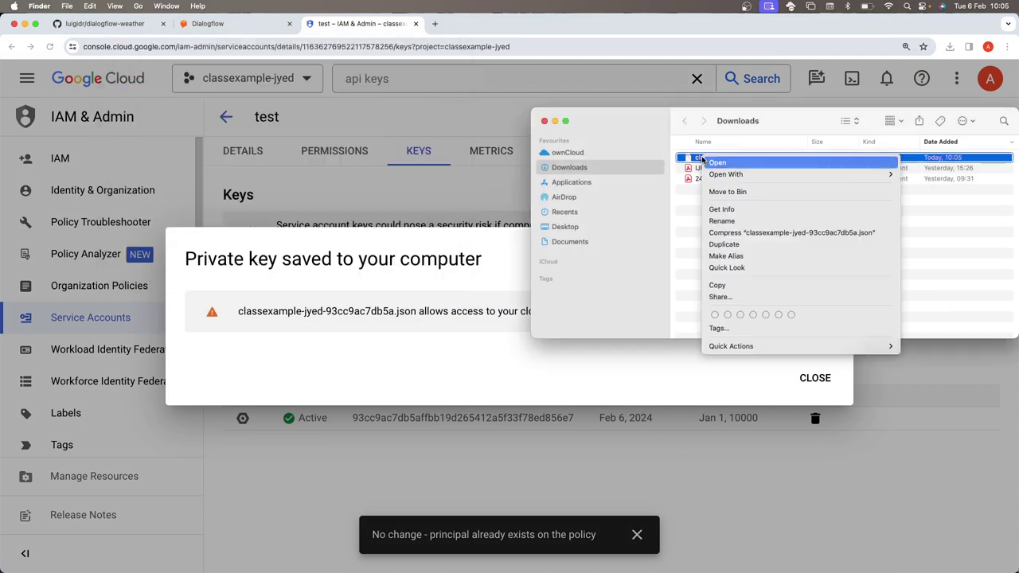
{"action": "left_click", "coordinate": [727, 285]}
- Browse Desktop > 2024-haii-materials > HAII-chatbots > dialogflow-weather-master and preview client-secret.json
{"action": "left_click", "coordinate": [575, 230]}
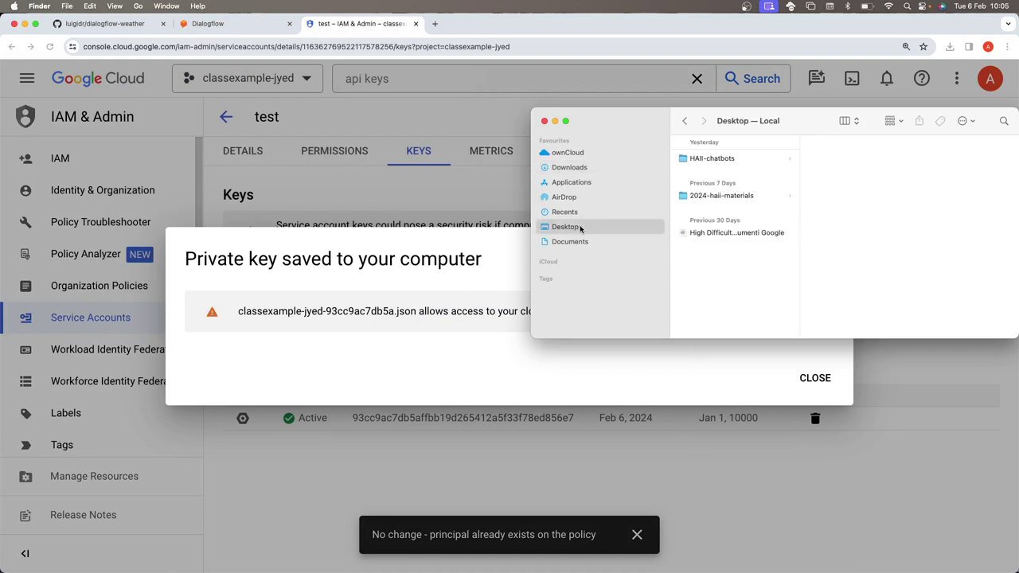
{"action": "left_click", "coordinate": [710, 196]}
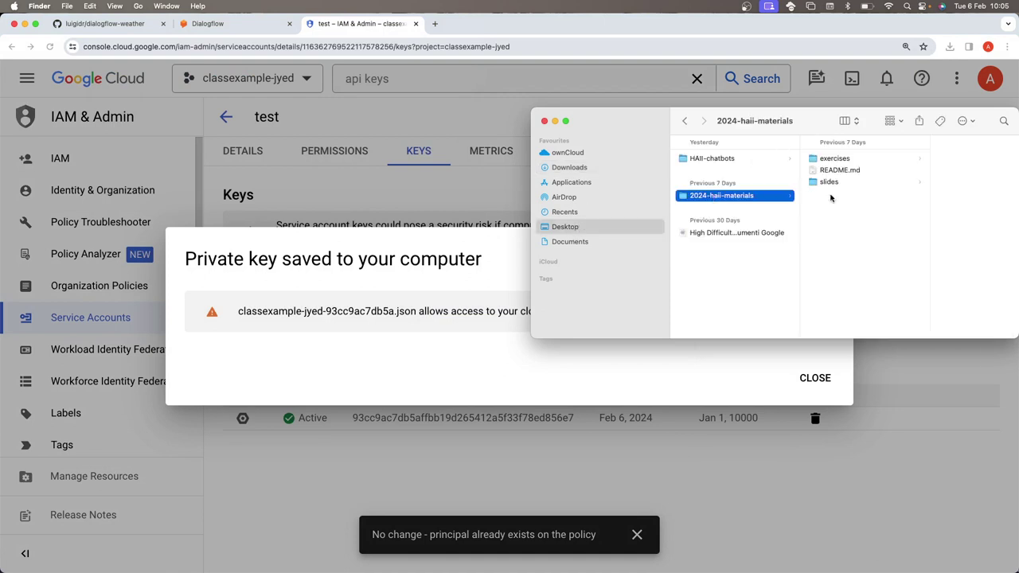
{"action": "left_click_drag", "start_coordinate": [801, 126], "coordinate": [481, 145]}
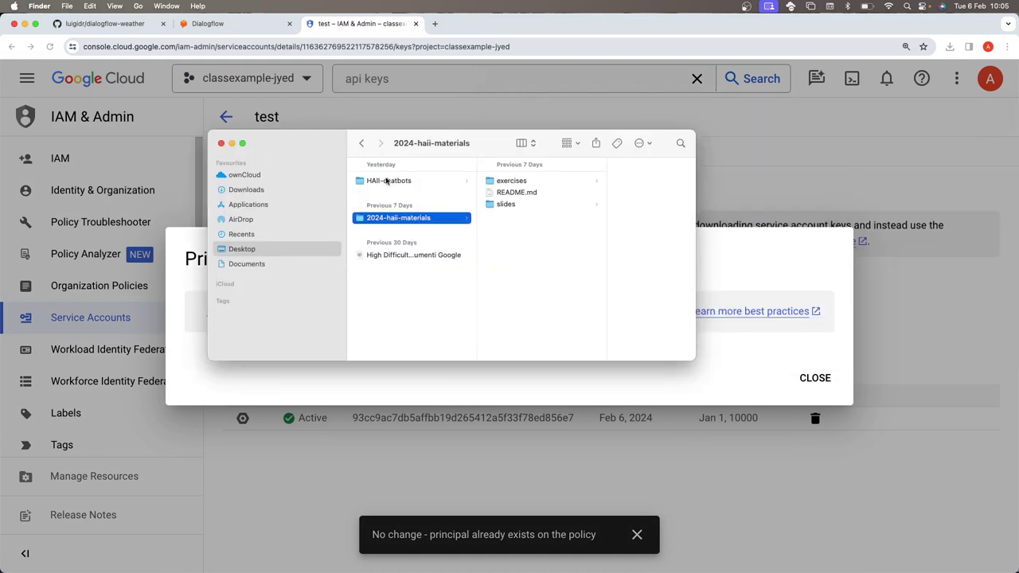
{"action": "left_click", "coordinate": [394, 181]}
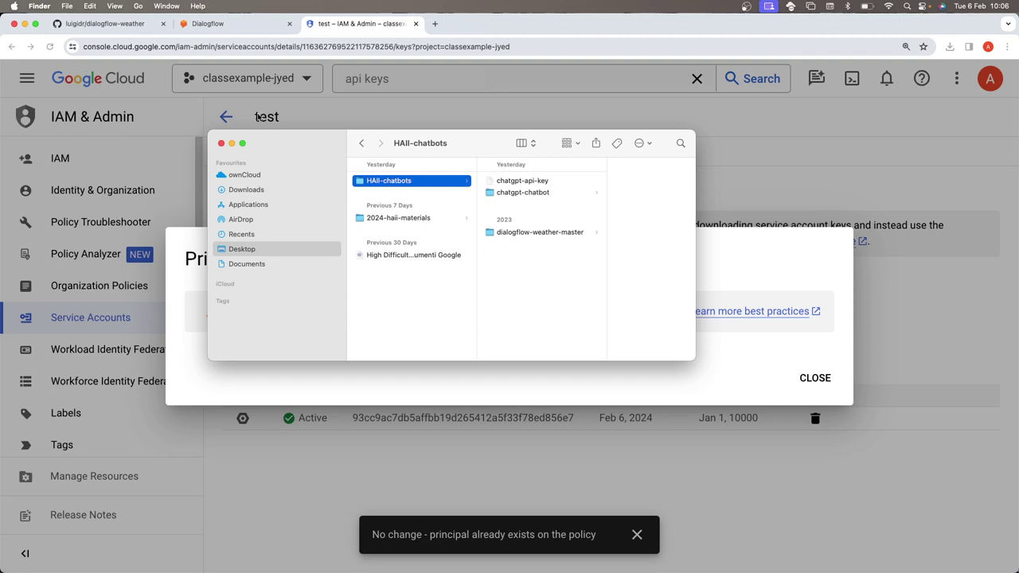
{"action": "left_click", "coordinate": [530, 233]}
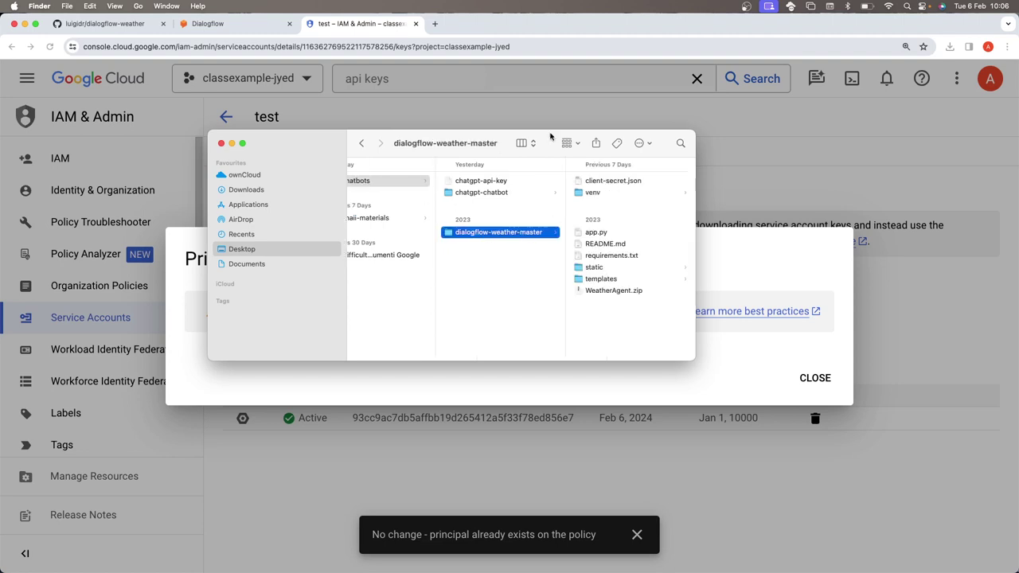
{"action": "left_click_drag", "start_coordinate": [549, 137], "coordinate": [166, 130]}
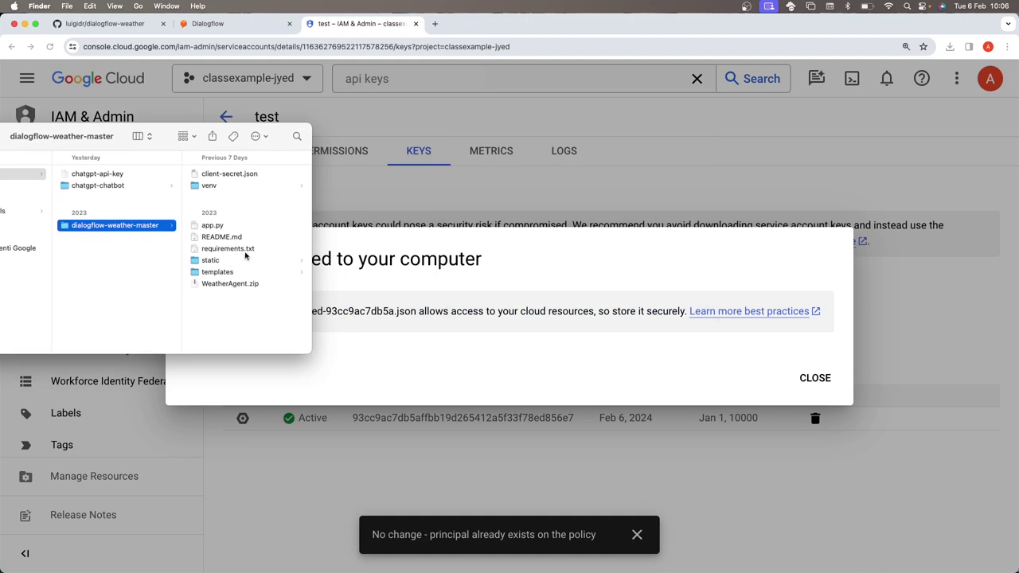
{"action": "left_click", "coordinate": [250, 176]}
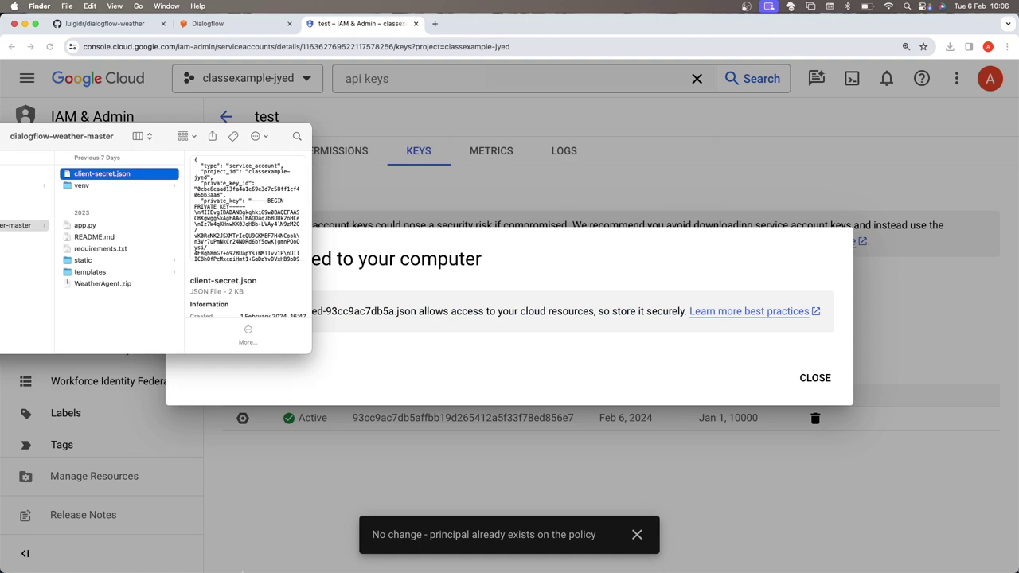
{"action": "mouse_move", "coordinate": [608, 566]}
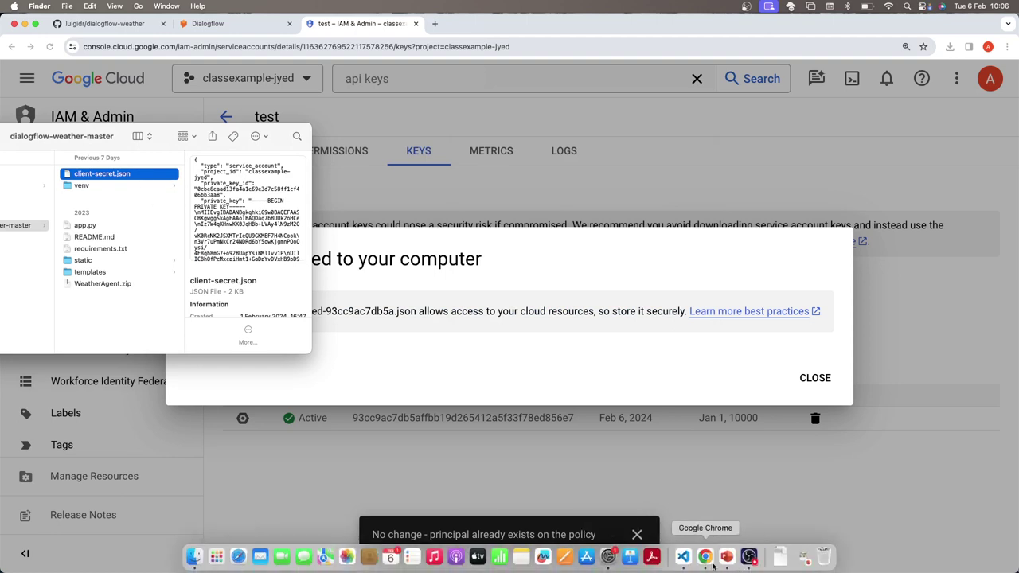
- Highlight 'client-secret.json' in app.py's credentials line, then go back to Chrome's key confirmation
{"action": "left_click", "coordinate": [686, 560]}
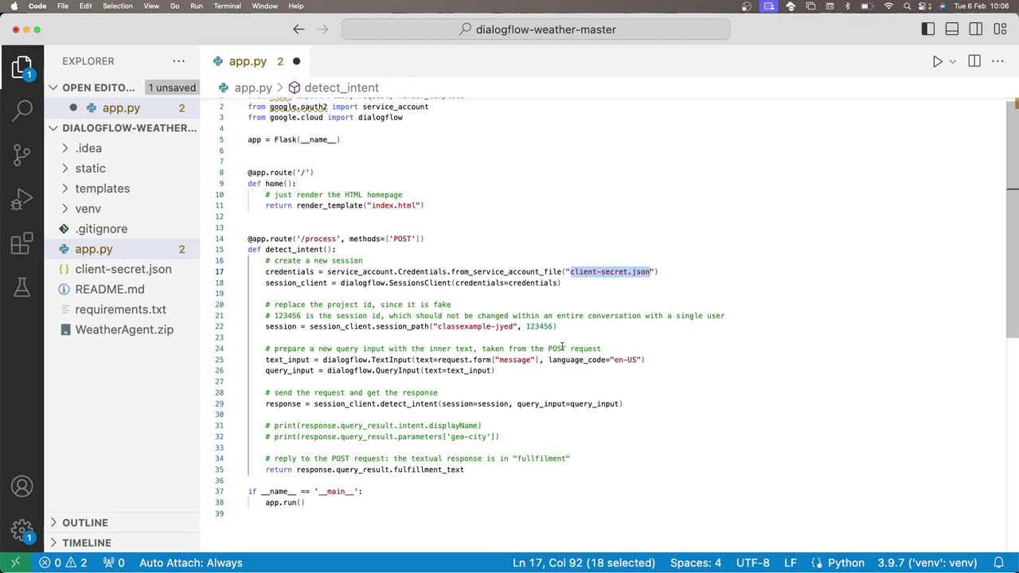
{"action": "scroll", "coordinate": [580, 319], "scroll_direction": "down", "scroll_amount": 1}
{"action": "left_click", "coordinate": [575, 260]}
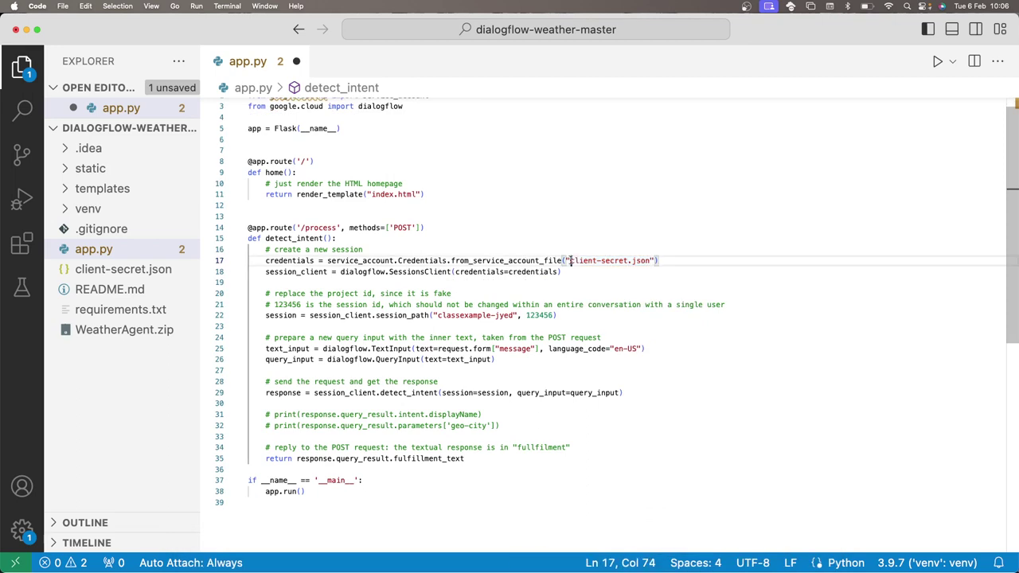
{"action": "left_click_drag", "start_coordinate": [569, 261], "coordinate": [651, 260]}
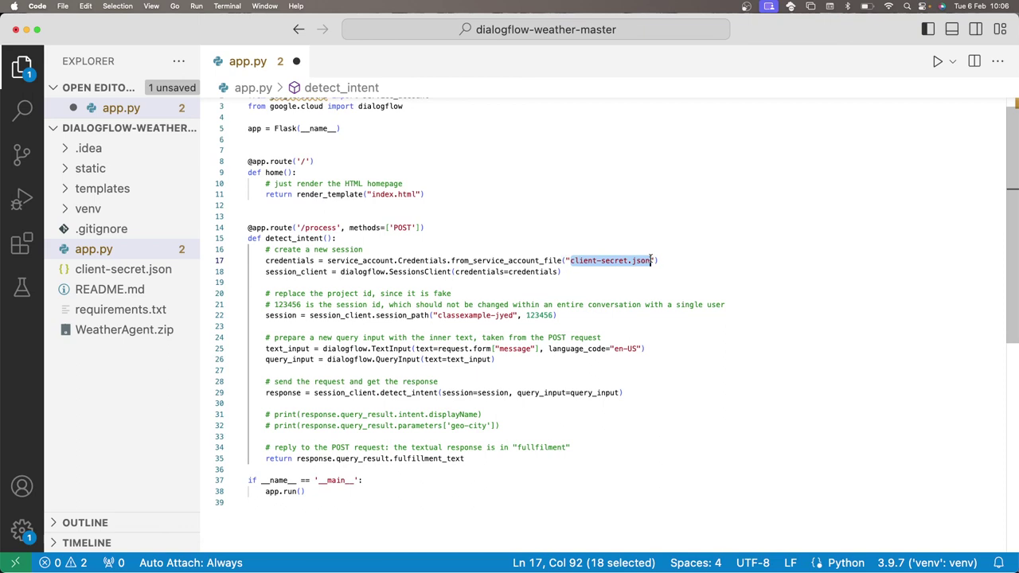
{"action": "scroll", "coordinate": [651, 261], "scroll_direction": "down", "scroll_amount": 2}
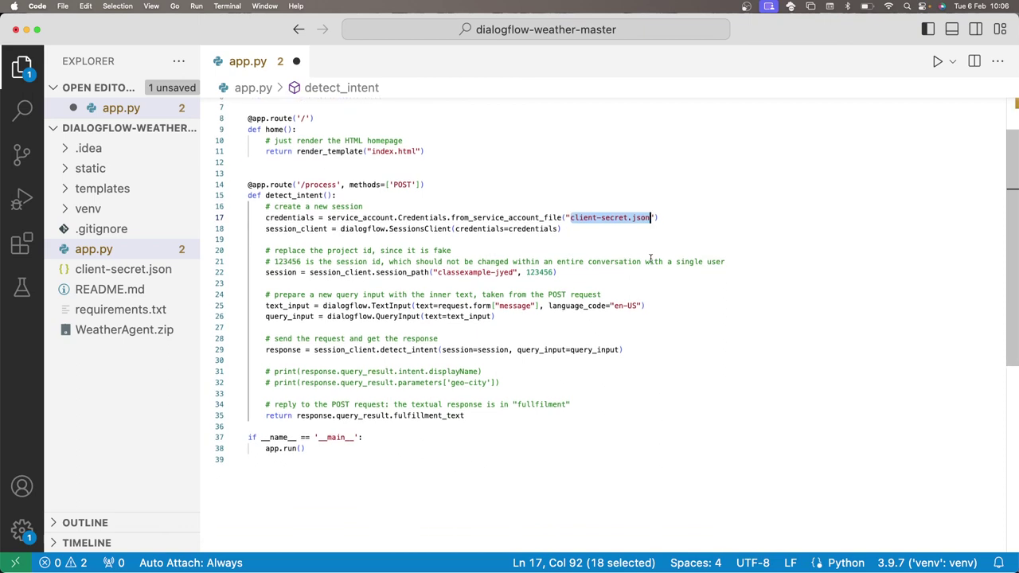
{"action": "scroll", "coordinate": [650, 260], "scroll_direction": "up", "scroll_amount": 3}
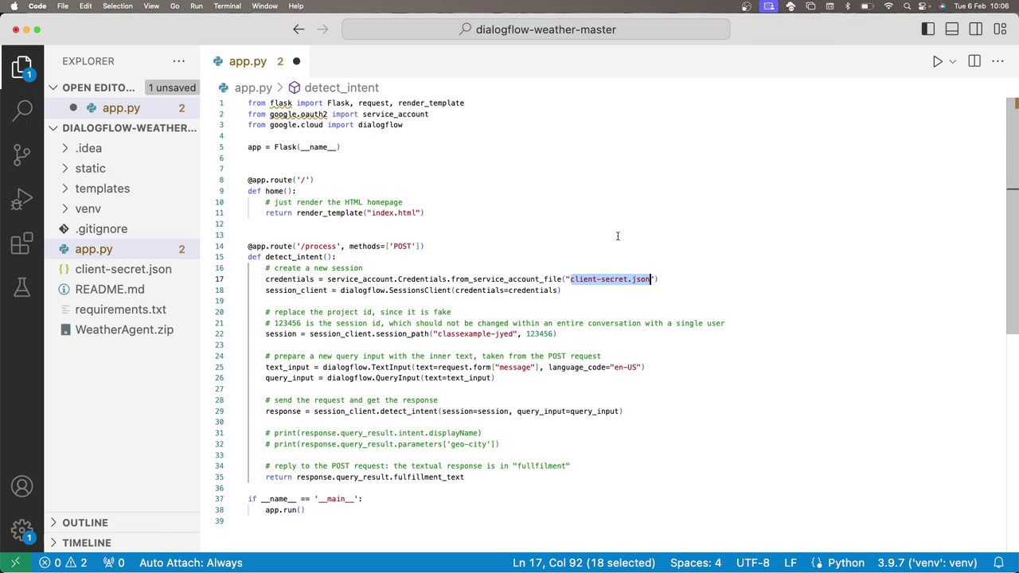
{"action": "mouse_move", "coordinate": [609, 561]}
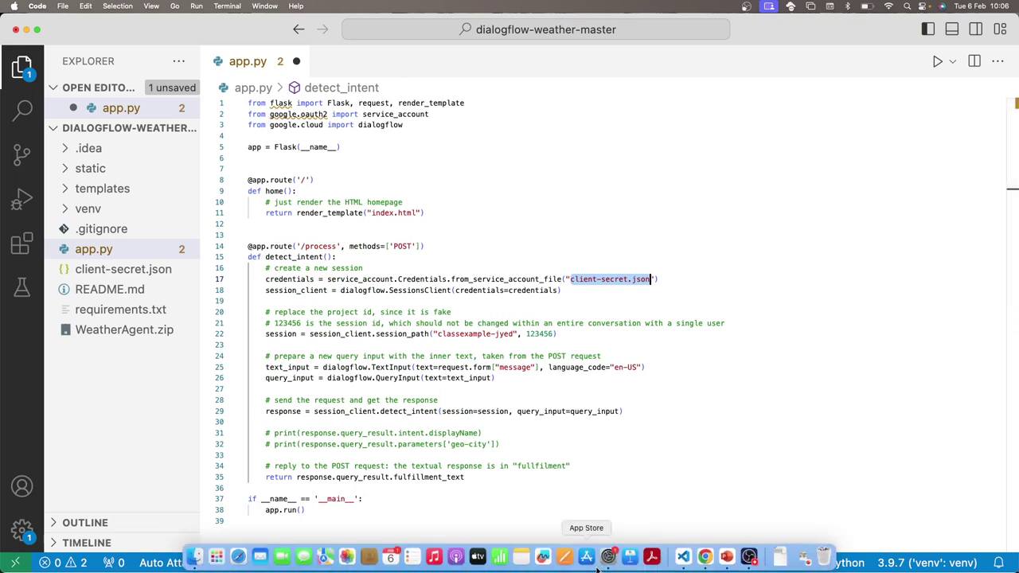
{"action": "left_click", "coordinate": [704, 557]}
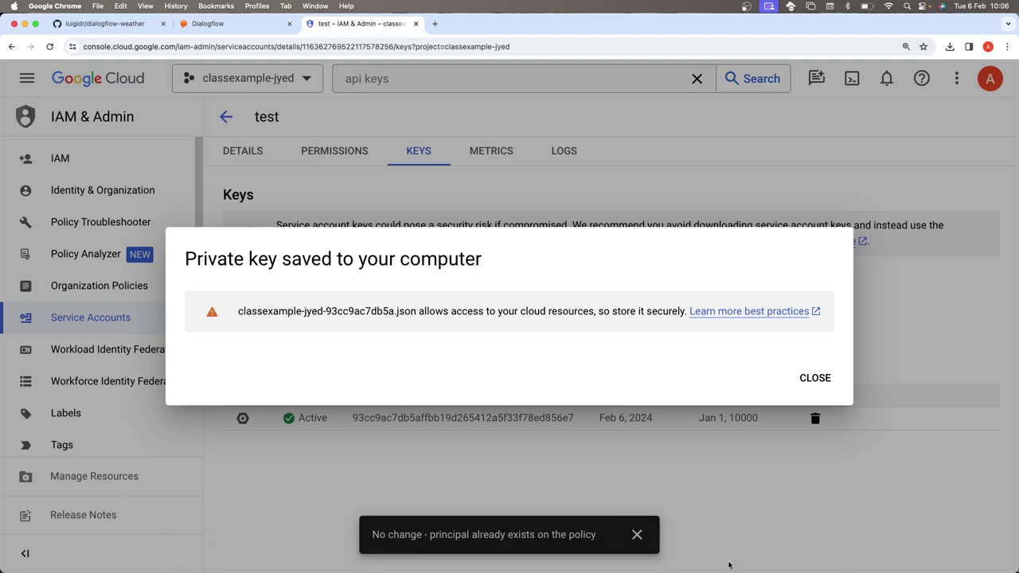
- Bring PowerPoint forward maximised and advance to slide 28, 'Building an AI Chatbot With ChatGPT (and Python!)'
{"action": "left_click", "coordinate": [728, 557]}
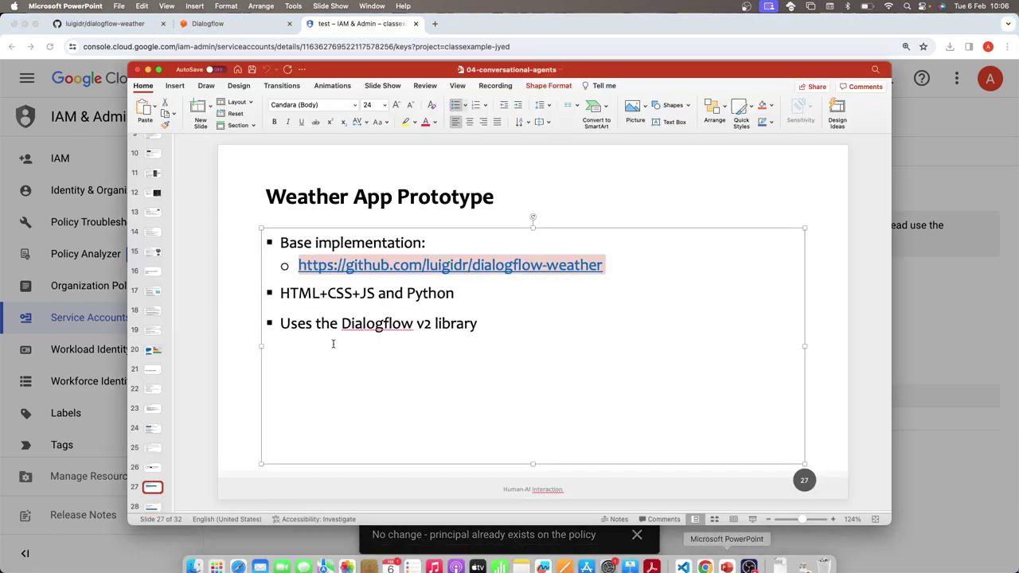
{"action": "left_click", "coordinate": [420, 83]}
{"action": "double_click", "coordinate": [413, 70]}
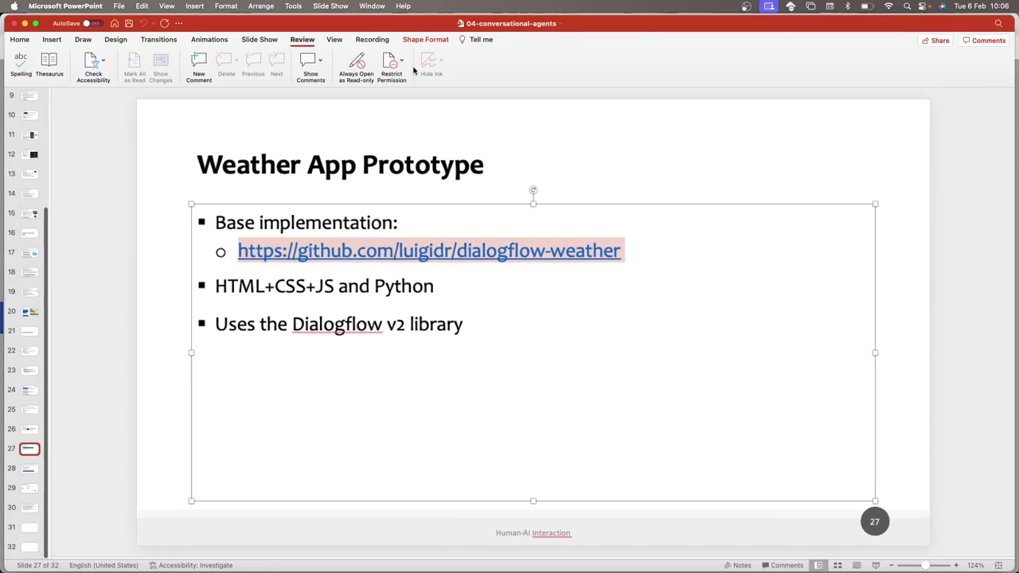
{"action": "left_click", "coordinate": [23, 451]}
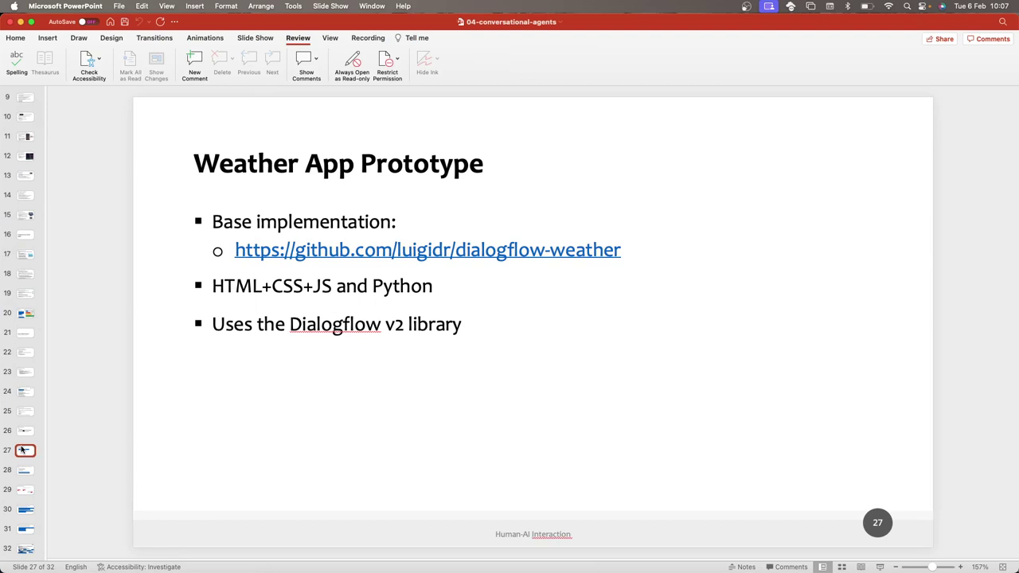
{"action": "key", "text": "Down"}
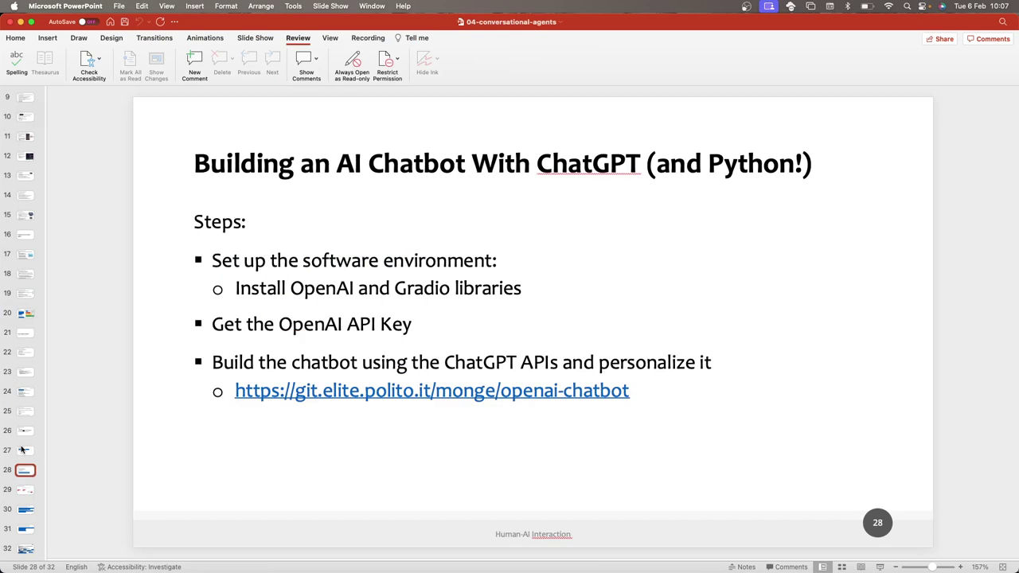